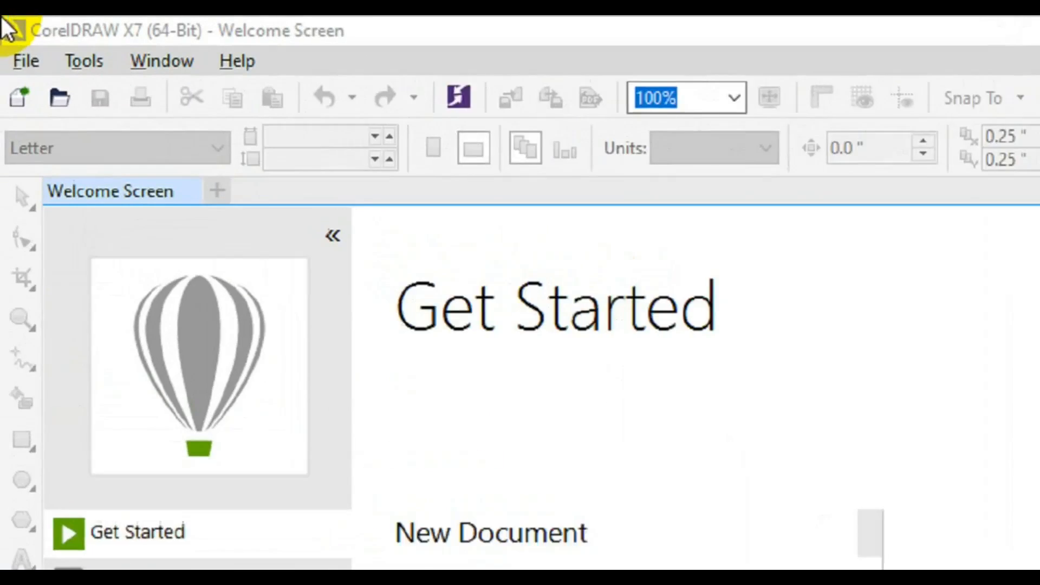
# Start a new document and name it "Business Card Design"
pyautogui.click(19, 47)
pyautogui.click(87, 108)
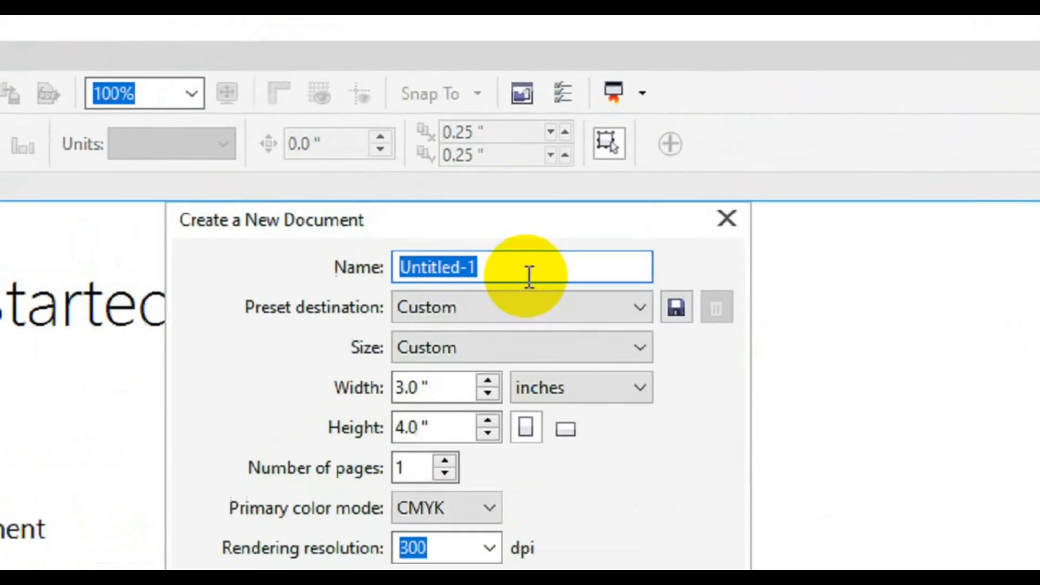
pyautogui.write('Business')
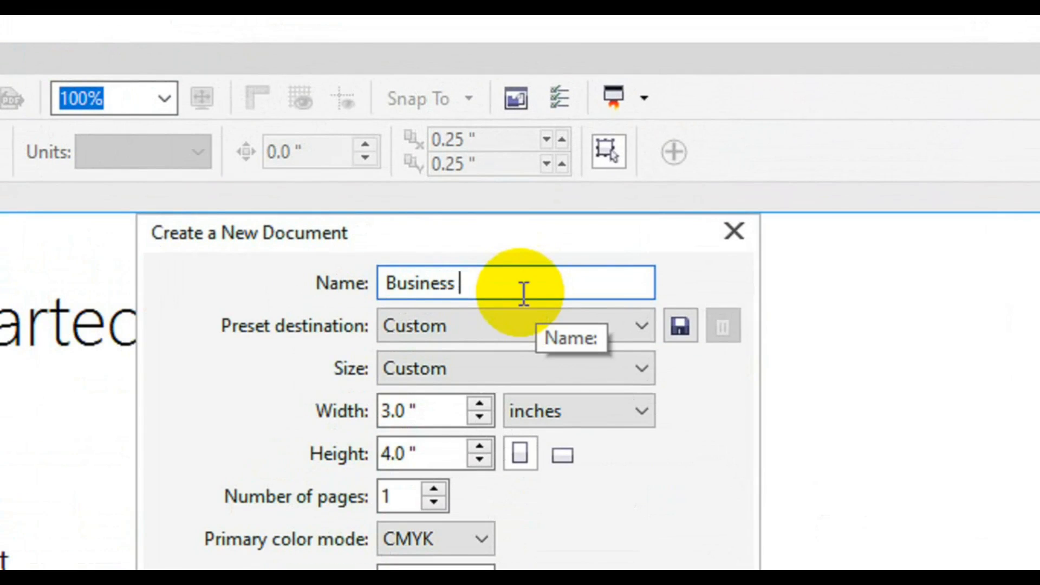
pyautogui.write(' Card Des')
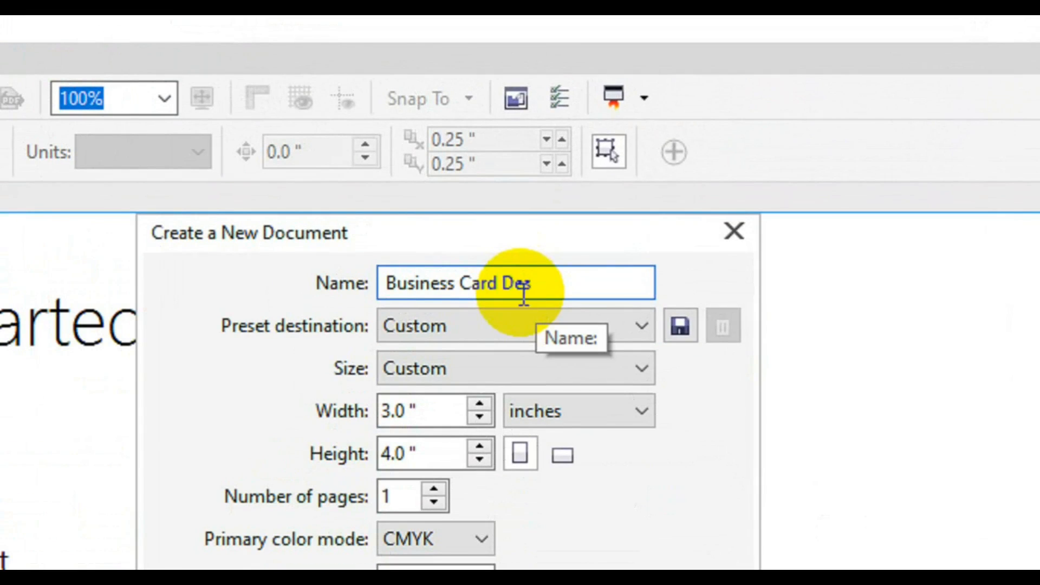
pyautogui.write('ign')
# Set the page size to 3.75 inches wide by 2.25 inches high and create the document
pyautogui.press('Tab')
pyautogui.press('Tab')
pyautogui.press('Tab')
pyautogui.press('Tab')
pyautogui.click(408, 410)
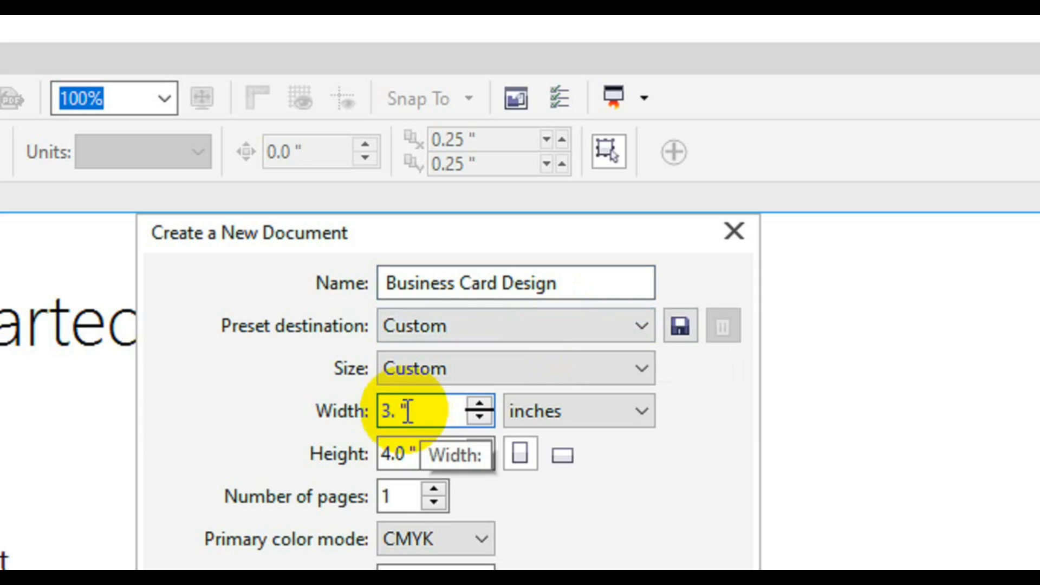
pyautogui.press('Tab')
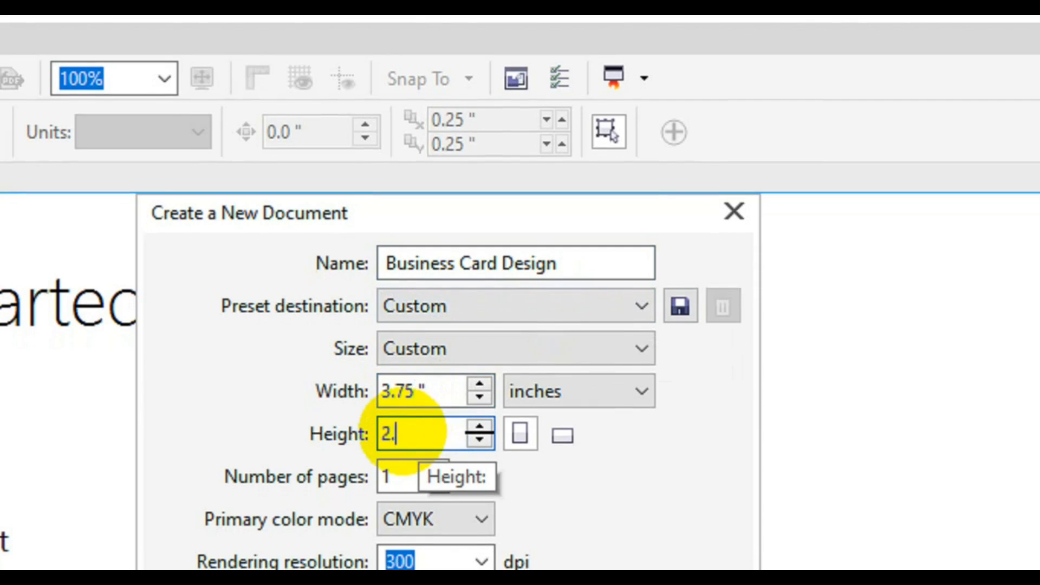
pyautogui.write('2.25')
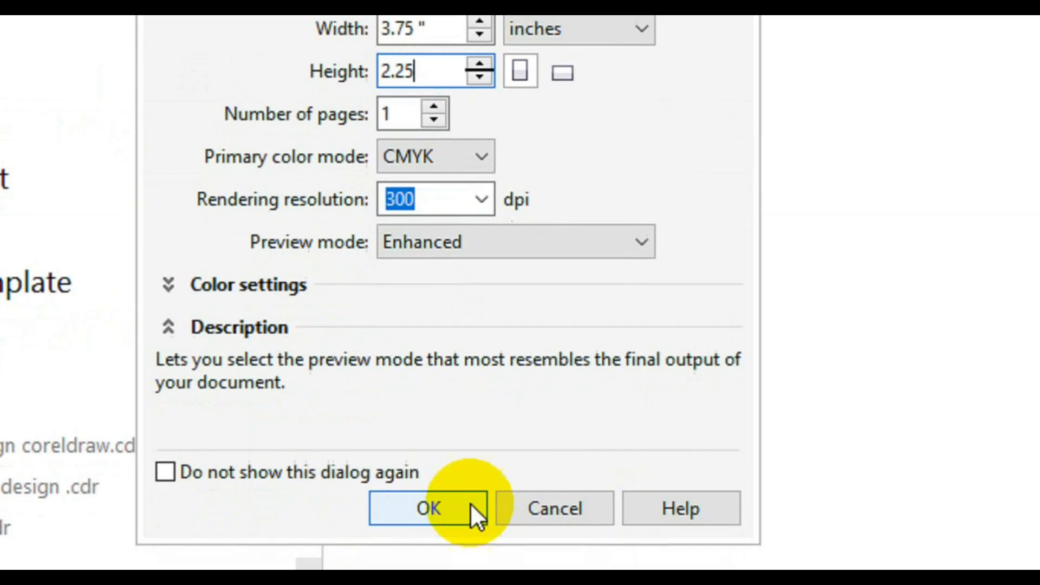
pyautogui.click(475, 513)
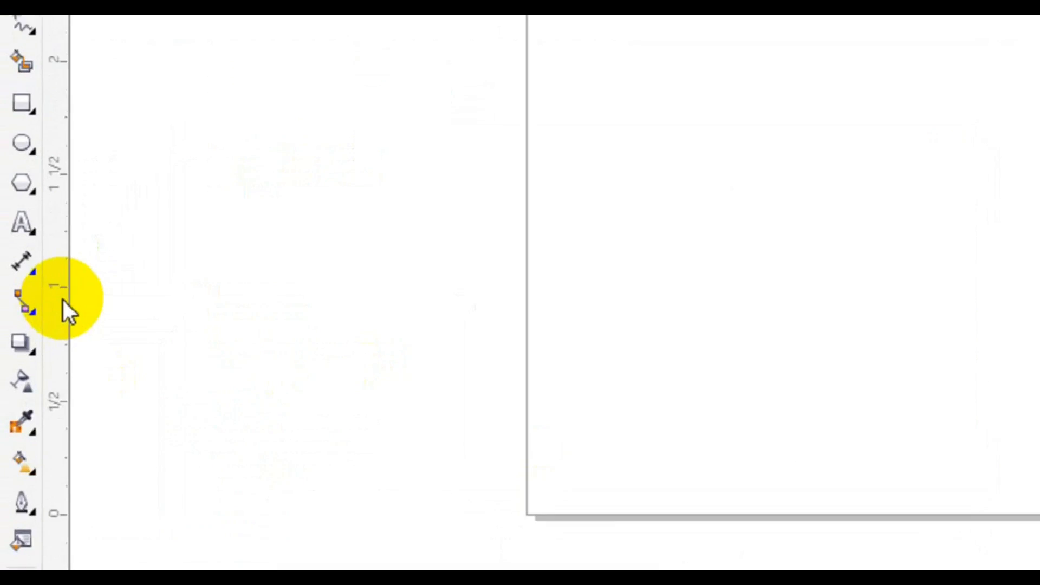
# Add a rectangle that covers the whole page and convert it to curves
pyautogui.click(12, 241)
pyautogui.doubleClick(20, 149)
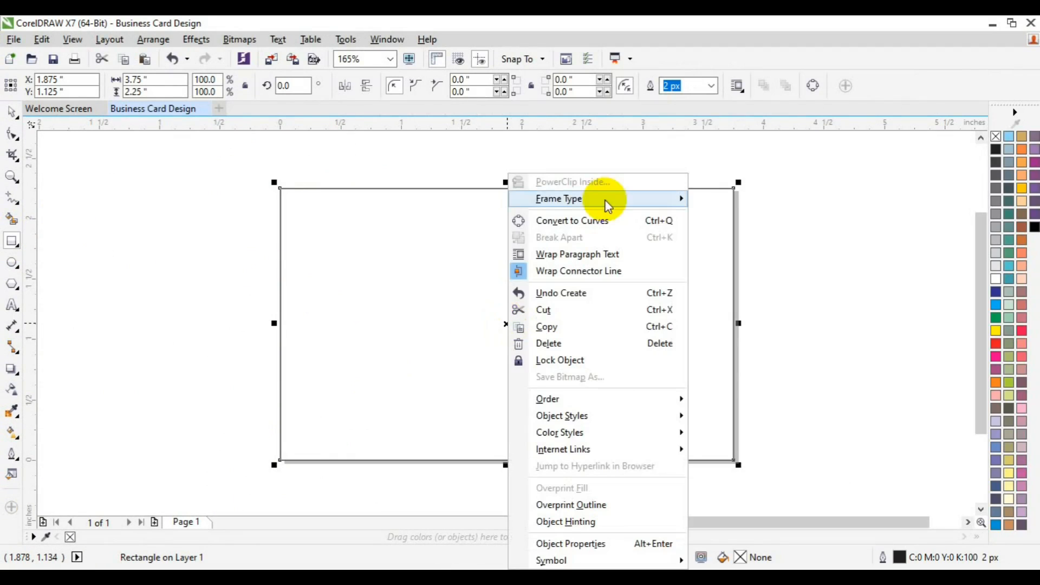
pyautogui.click(602, 221)
# Move both left nodes of the page-sized shape about 1.5 inches to the right with the Shape tool
pyautogui.click(12, 133)
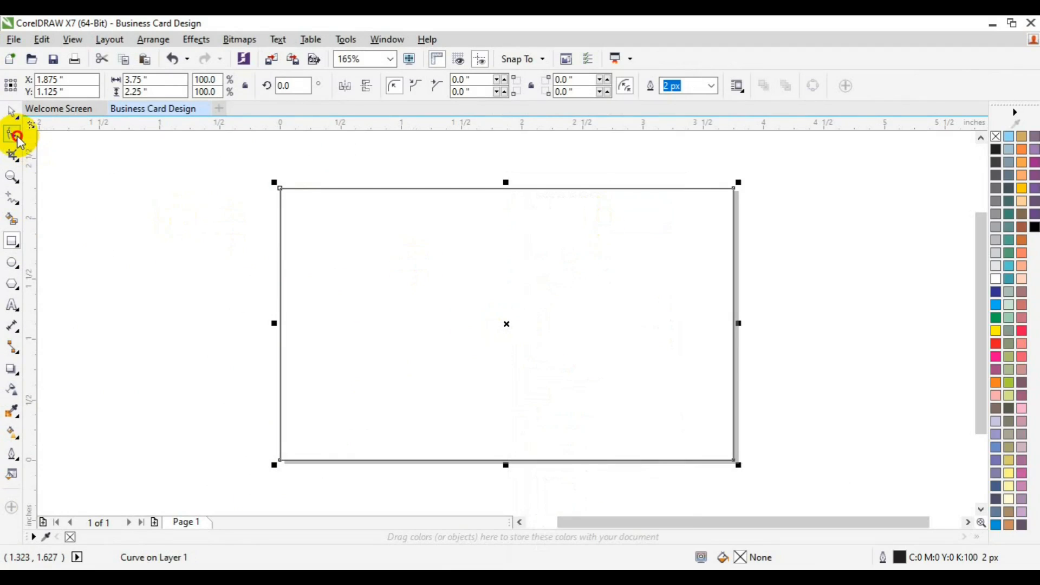
pyautogui.moveTo(215, 164); pyautogui.dragTo(362, 478)
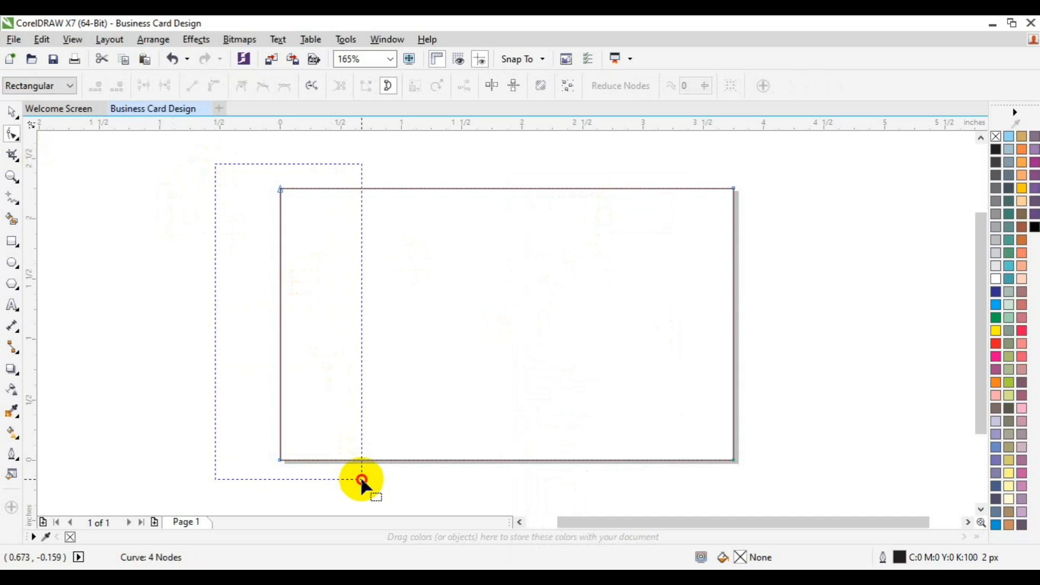
pyautogui.moveTo(362, 478)
pyautogui.mouseDown()
pyautogui.moveTo(513, 464)
pyautogui.moveTo(380, 470)
pyautogui.mouseUp()
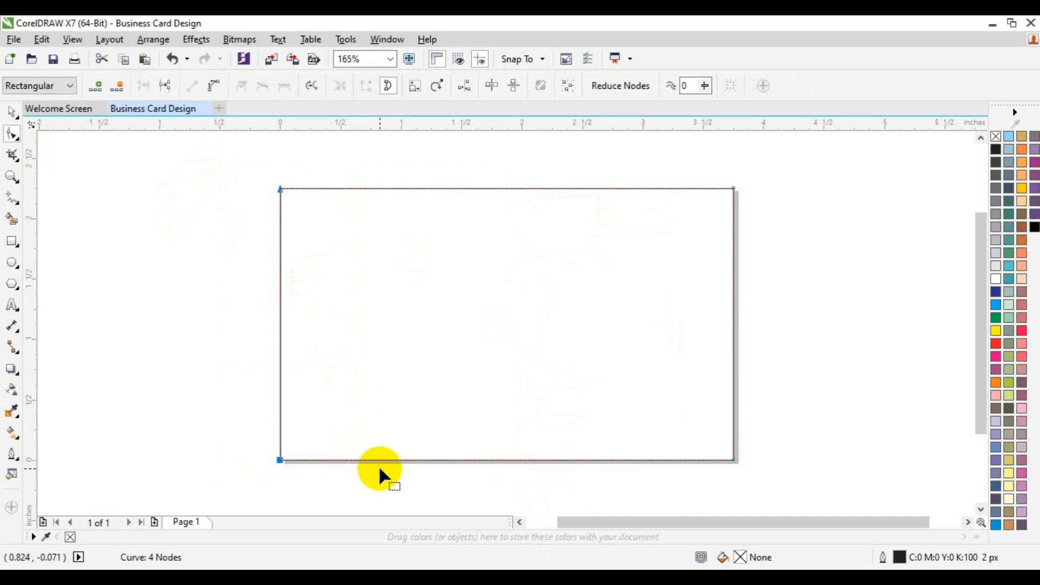
pyautogui.press('Right')
pyautogui.press('Right')
pyautogui.press('Right')
pyautogui.press('Right')
pyautogui.press('Right')
pyautogui.press('Right')
pyautogui.press('Right')
pyautogui.press('Right')
pyautogui.press('Right')
pyautogui.press('Right')
pyautogui.press('Right')
pyautogui.press('Right')
pyautogui.press('Right')
pyautogui.press('Right')
pyautogui.press('Right')
pyautogui.press('Right')
pyautogui.press('Right')
pyautogui.press('Right')
pyautogui.press('Right')
pyautogui.press('Right')
pyautogui.press('Right')
pyautogui.press('Right')
pyautogui.press('Right')
pyautogui.press('Right')
pyautogui.press('Right')
pyautogui.press('Right')
pyautogui.press('Right')
pyautogui.press('Right')
pyautogui.press('Right')
pyautogui.press('Right')
pyautogui.press('Right')
pyautogui.press('Right')
pyautogui.press('Right')
pyautogui.press('Right')
pyautogui.press('Right')
pyautogui.press('Right')
pyautogui.press('Right')
pyautogui.press('Right')
pyautogui.press('Right')
pyautogui.press('Right')
pyautogui.press('Right')
pyautogui.press('Right')
pyautogui.press('Right')
pyautogui.press('Right')
pyautogui.press('Right')
pyautogui.press('Right')
pyautogui.press('Right')
pyautogui.press('Right')
pyautogui.press('Right')
pyautogui.press('Right')
pyautogui.press('Right')
pyautogui.press('Right')
pyautogui.press('Right')
pyautogui.press('Right')
pyautogui.press('Right')
pyautogui.press('Right')
pyautogui.press('Right')
pyautogui.press('Right')
pyautogui.press('Right')
pyautogui.press('Right')
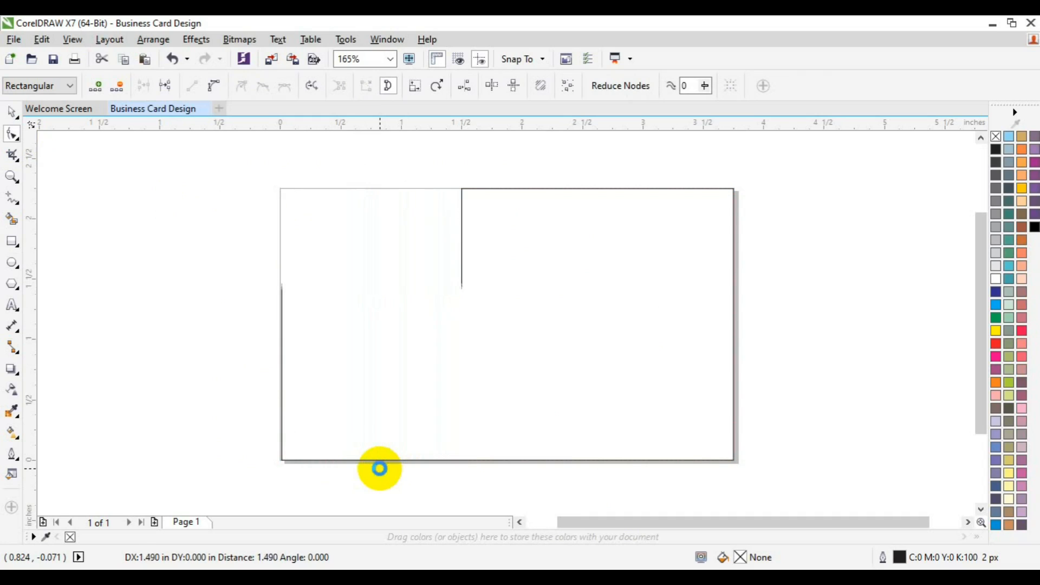
# Shift the shape's lower-left node further right so its left edge slants down toward the card's lower right
pyautogui.moveTo(357, 420); pyautogui.dragTo(531, 481)
pyautogui.press('Right')
pyautogui.press('Right')
pyautogui.press('Right')
pyautogui.press('Right')
pyautogui.press('Right')
pyautogui.press('Right')
pyautogui.press('Right')
pyautogui.press('Right')
pyautogui.press('Right')
pyautogui.press('Right')
pyautogui.press('Right')
pyautogui.press('Right')
pyautogui.press('Right')
pyautogui.press('Right')
pyautogui.press('Right')
pyautogui.press('Right')
pyautogui.press('Right')
pyautogui.press('Right')
pyautogui.press('Right')
pyautogui.press('Right')
pyautogui.press('Right')
pyautogui.press('Right')
pyautogui.press('Right')
pyautogui.press('Right')
pyautogui.press('Right')
pyautogui.press('Right')
pyautogui.press('Right')
pyautogui.press('Right')
pyautogui.press('Right')
pyautogui.press('Right')
pyautogui.press('Right')
pyautogui.press('Right')
pyautogui.press('Right')
pyautogui.press('Right')
pyautogui.press('Right')
pyautogui.press('Right')
pyautogui.press('Right')
pyautogui.press('Right')
pyautogui.press('Right')
pyautogui.press('Right')
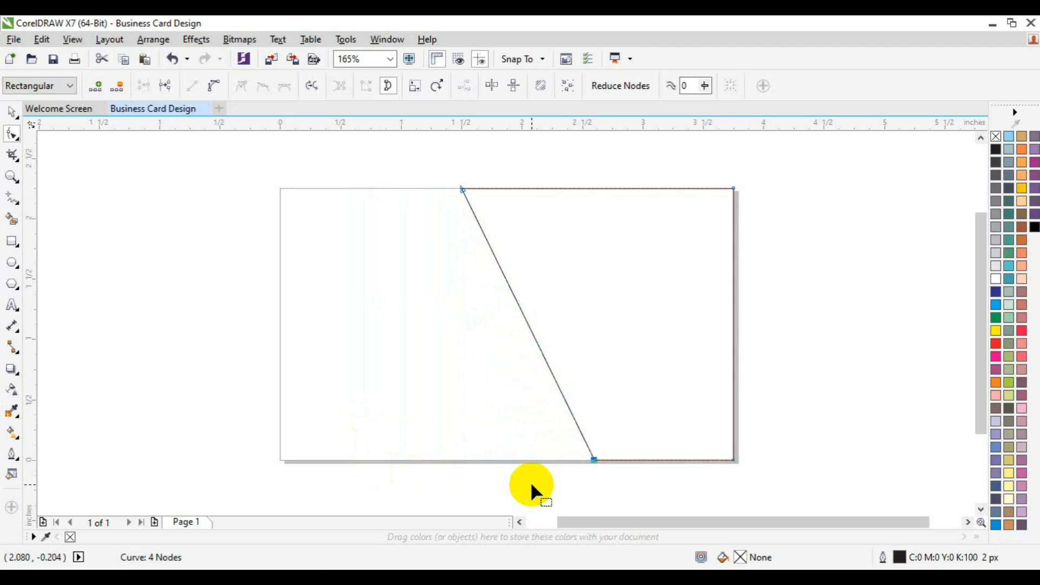
pyautogui.press('Left')
pyautogui.press('Left')
pyautogui.press('Left')
pyautogui.press('space')
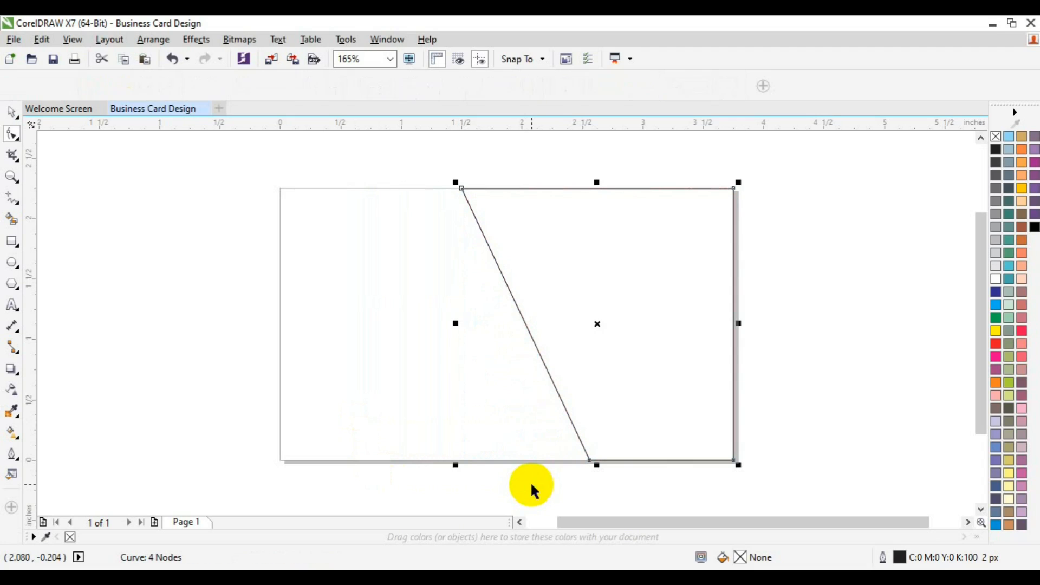
# Draw a rectangle about 2.18 by 0.45 inches across the card's upper left and convert it to curves
pyautogui.click(12, 241)
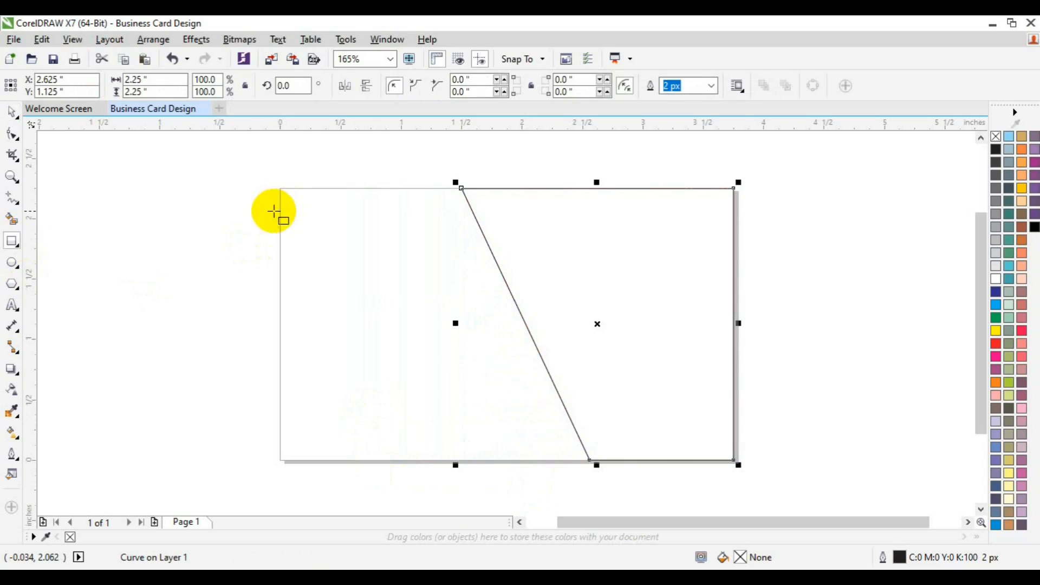
pyautogui.moveTo(273, 210); pyautogui.dragTo(538, 266)
pyautogui.rightClick(405, 241)
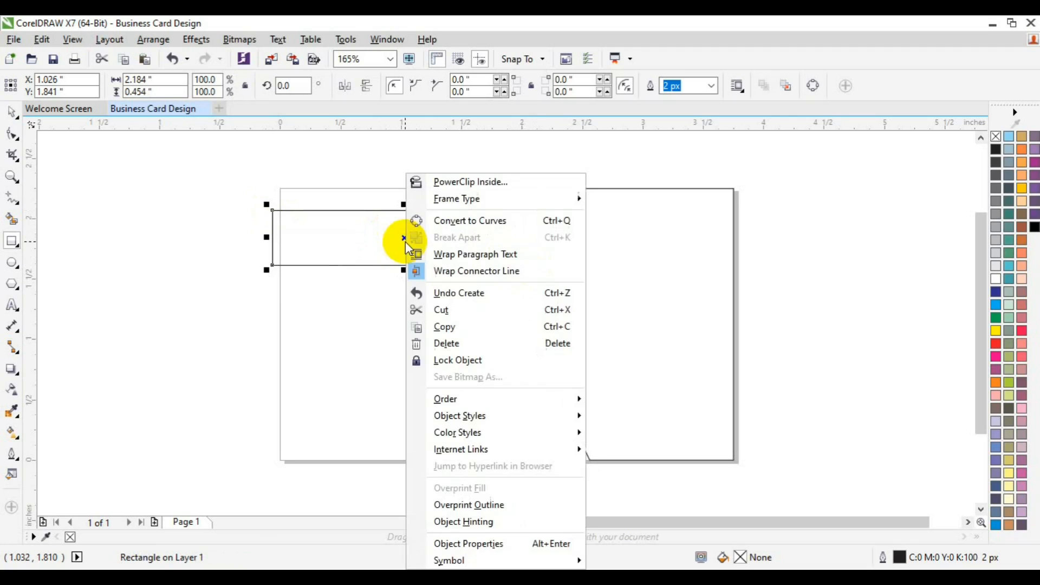
pyautogui.click(461, 221)
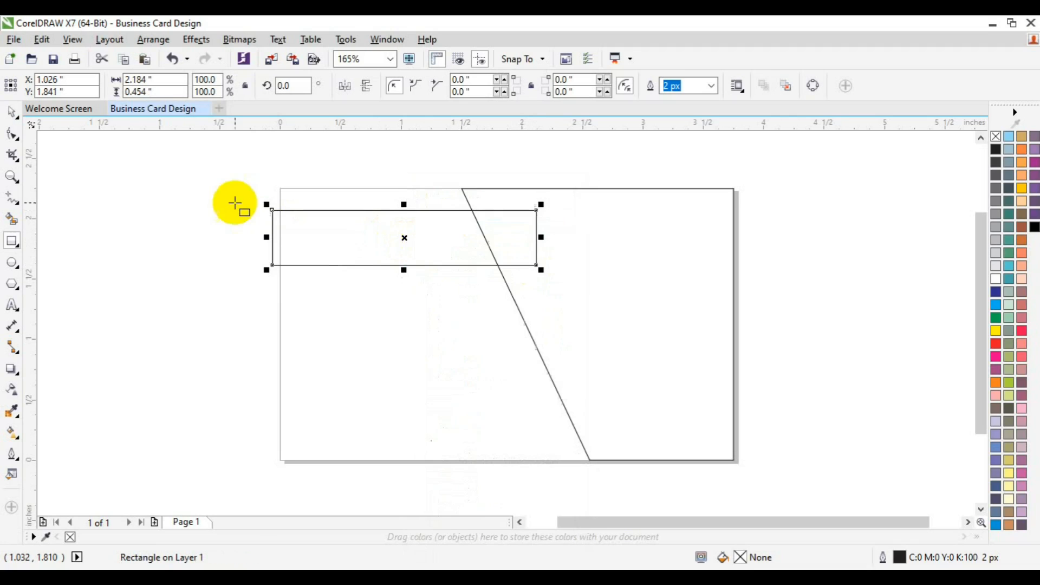
# Move the upper-right node of the small upper rectangle left to slant its right end
pyautogui.click(12, 133)
pyautogui.moveTo(479, 170); pyautogui.dragTo(571, 231)
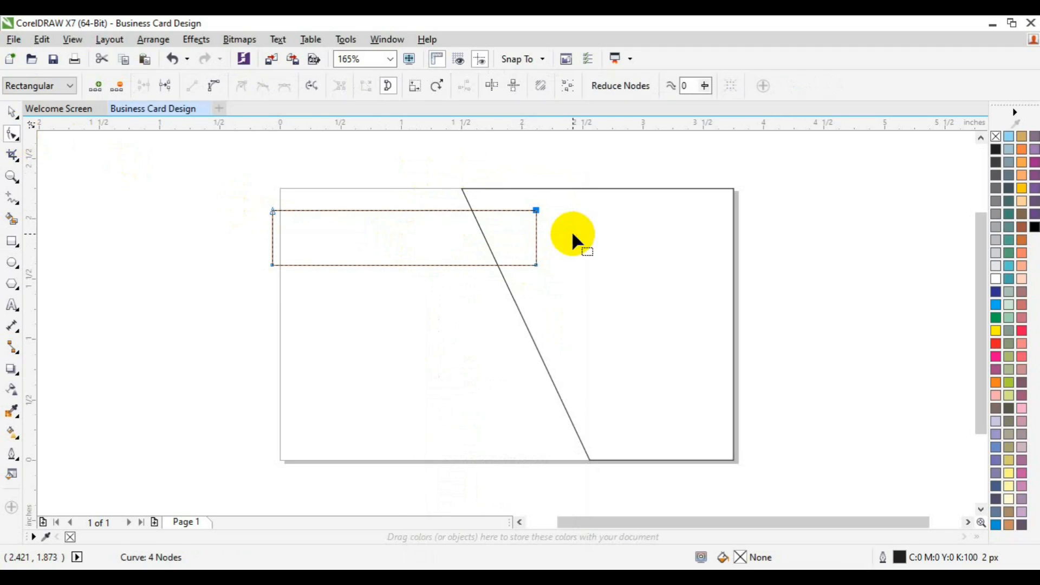
pyautogui.press('Left')
pyautogui.press('Left')
pyautogui.press('Left')
pyautogui.press('Left')
pyautogui.press('Left')
pyautogui.press('Left')
pyautogui.press('Left')
pyautogui.press('Left')
pyautogui.press('Left')
pyautogui.press('Left')
pyautogui.press('Left')
pyautogui.press('Left')
pyautogui.press('Left')
pyautogui.press('Left')
# Nudge the lower-right node of the upper bar slightly left so its end parallels the large shape's slanted edge
pyautogui.press('Left')
pyautogui.press('Left')
pyautogui.press('Left')
pyautogui.press('Left')
pyautogui.press('Left')
pyautogui.press('Left')
pyautogui.press('Left')
pyautogui.press('Left')
pyautogui.press('Left')
pyautogui.press('Left')
pyautogui.press('Left')
pyautogui.press('Left')
pyautogui.press('Left')
pyautogui.press('Left')
pyautogui.press('Left')
pyautogui.moveTo(571, 231); pyautogui.dragTo(510, 299)
pyautogui.press('Left')
pyautogui.press('Left')
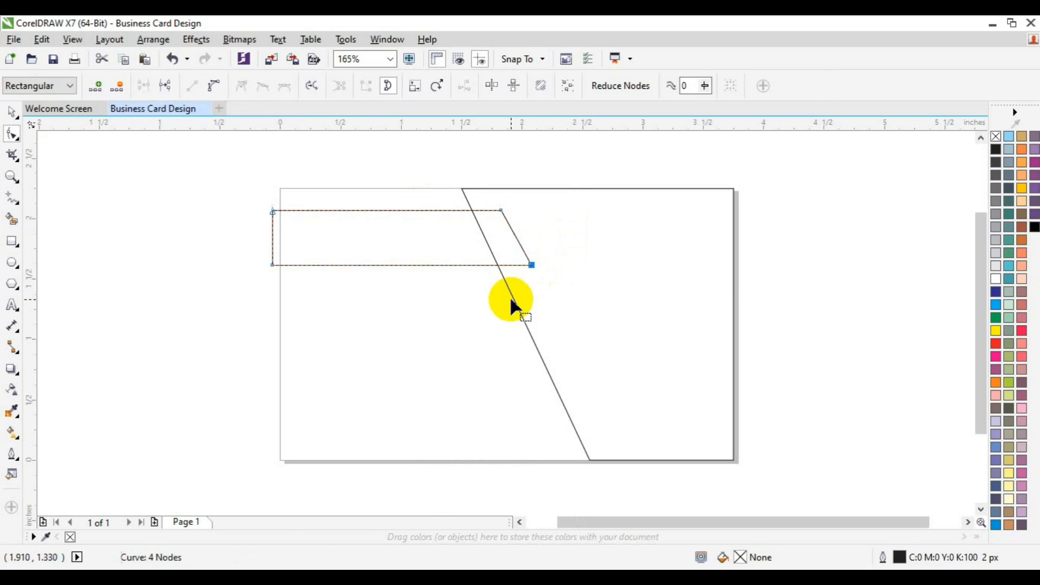
pyautogui.press('Left')
pyautogui.press('Left')
pyautogui.press('Left')
pyautogui.press('Left')
pyautogui.press('Left')
pyautogui.press('space')
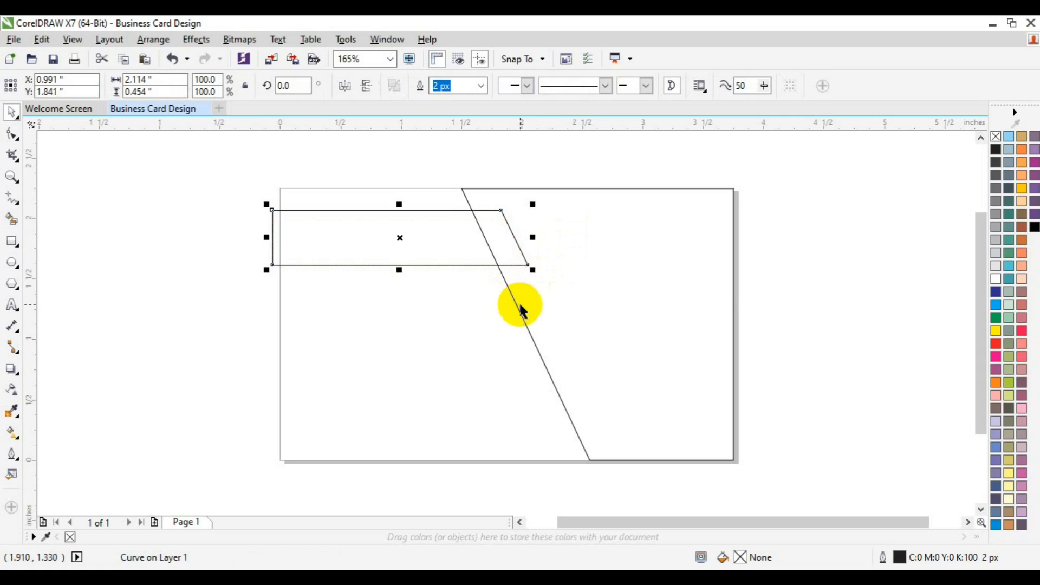
# Nudge the lower-left node of the large slanted shape slightly to the right along the card's bottom edge
pyautogui.click(521, 310)
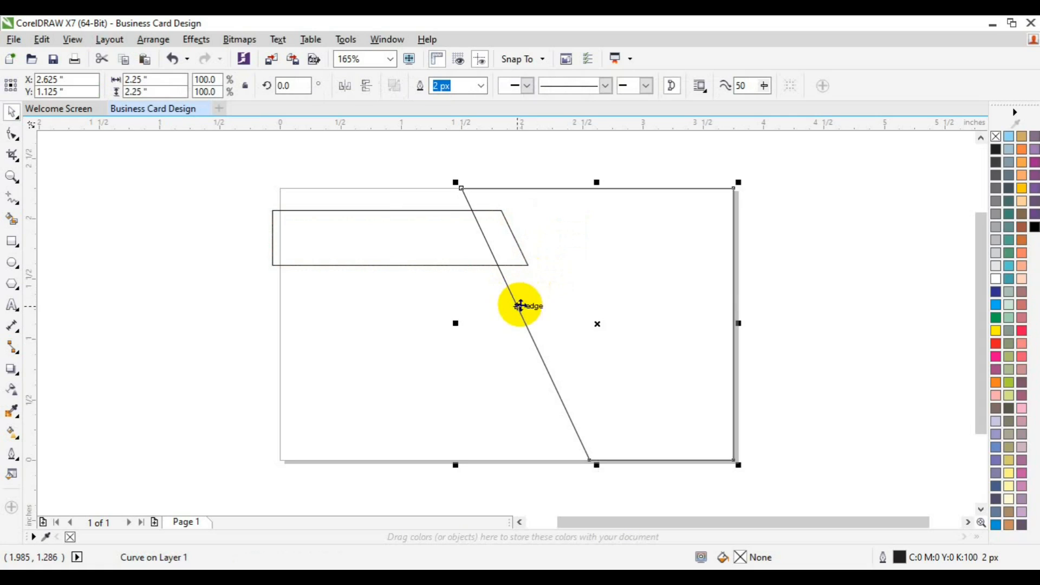
pyautogui.click(13, 134)
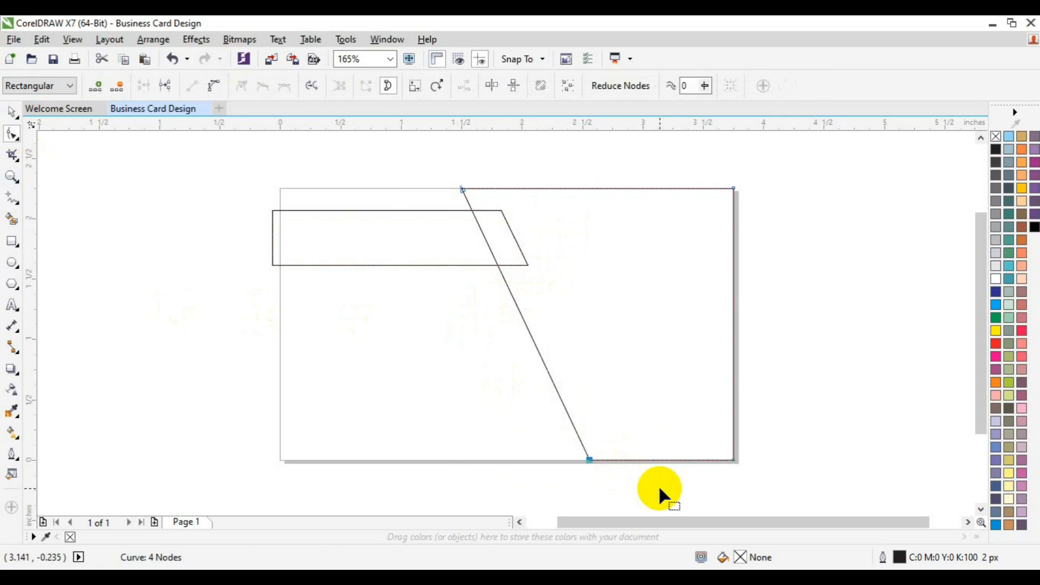
pyautogui.press('Right')
pyautogui.press('Right')
pyautogui.press('Right')
pyautogui.press('space')
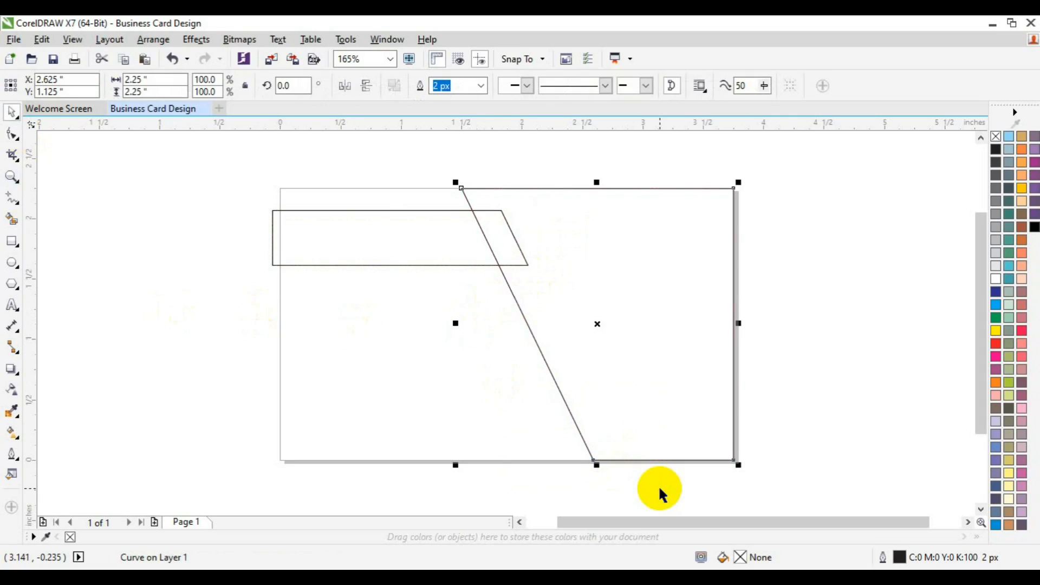
# Draw a rectangle about 2.94 by 1 inches from the card's lower-left corner and skew its top left, parallel to the large slanted edge
pyautogui.click(163, 402)
pyautogui.click(12, 241)
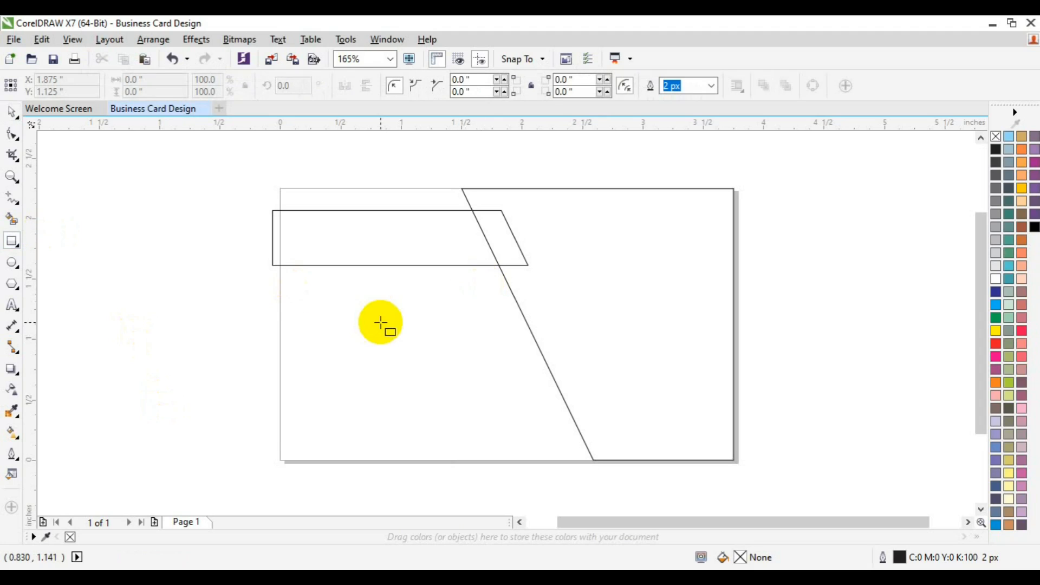
pyautogui.moveTo(279, 338); pyautogui.dragTo(635, 460)
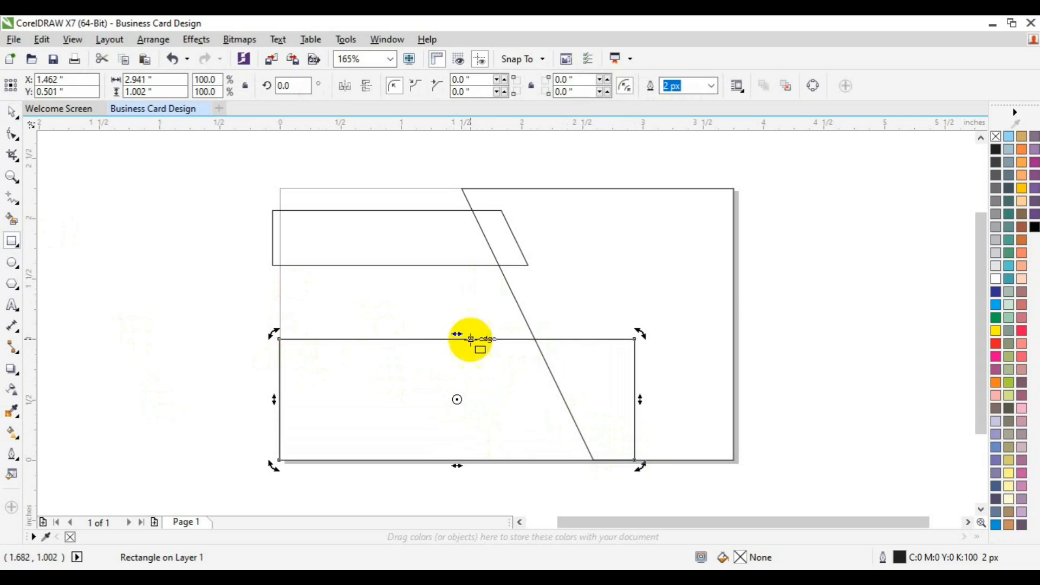
pyautogui.moveTo(458, 334); pyautogui.dragTo(400, 333)
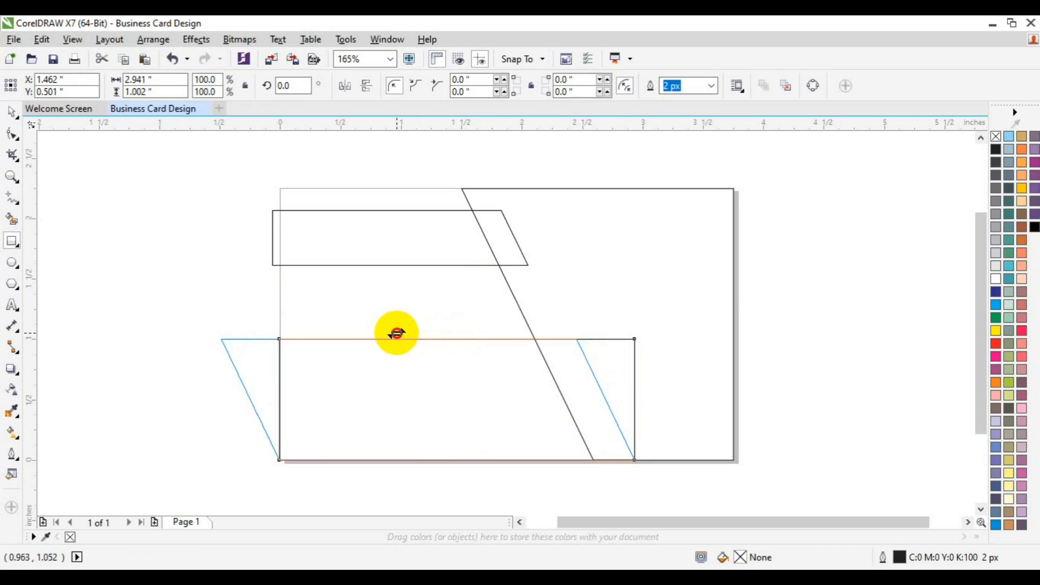
pyautogui.moveTo(396, 333); pyautogui.dragTo(397, 333)
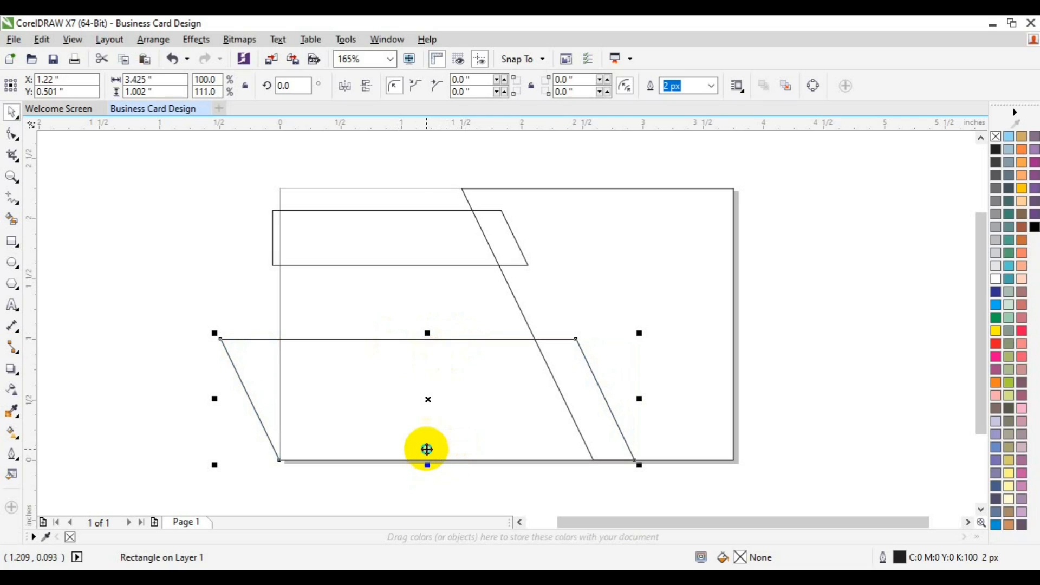
# Duplicate the lower parallelogram at a reduced height of about 0.76 inches, keeping its top edge, and convert the copy to curves
pyautogui.rightClick(425, 442)
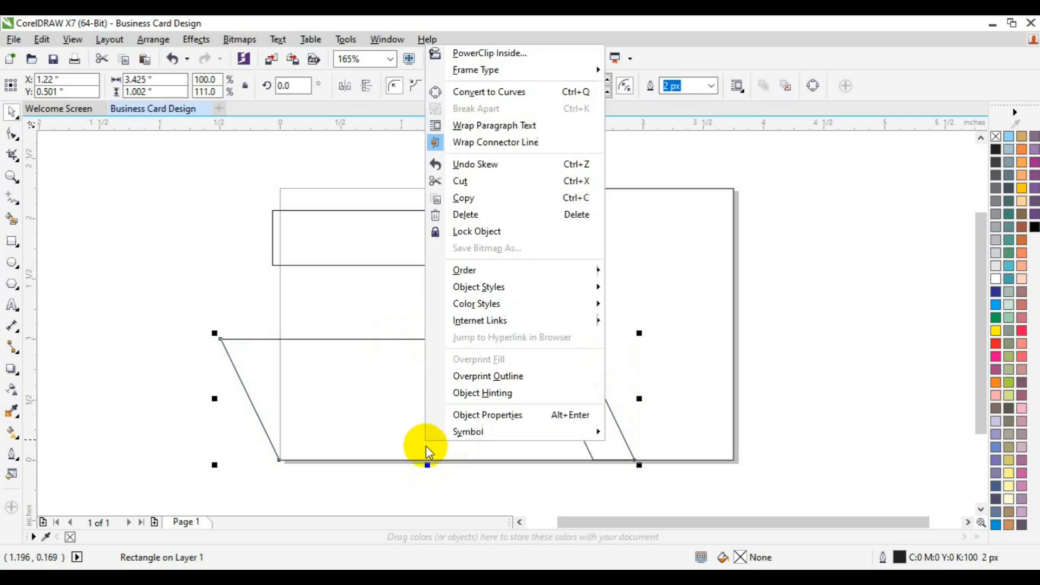
pyautogui.click(209, 399)
pyautogui.moveTo(425, 464); pyautogui.dragTo(378, 281)
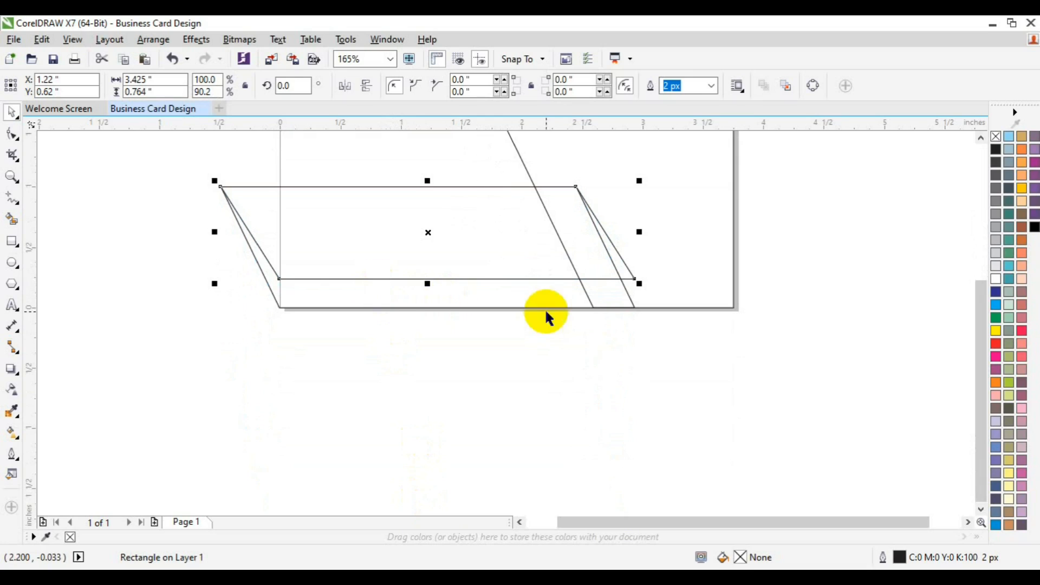
pyautogui.click(12, 134)
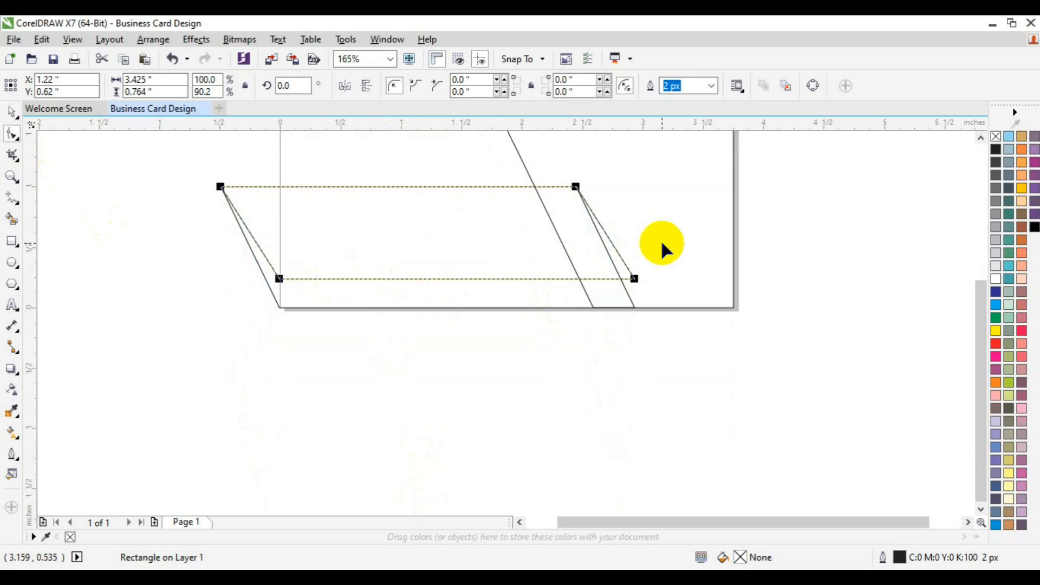
pyautogui.press('space')
pyautogui.rightClick(425, 255)
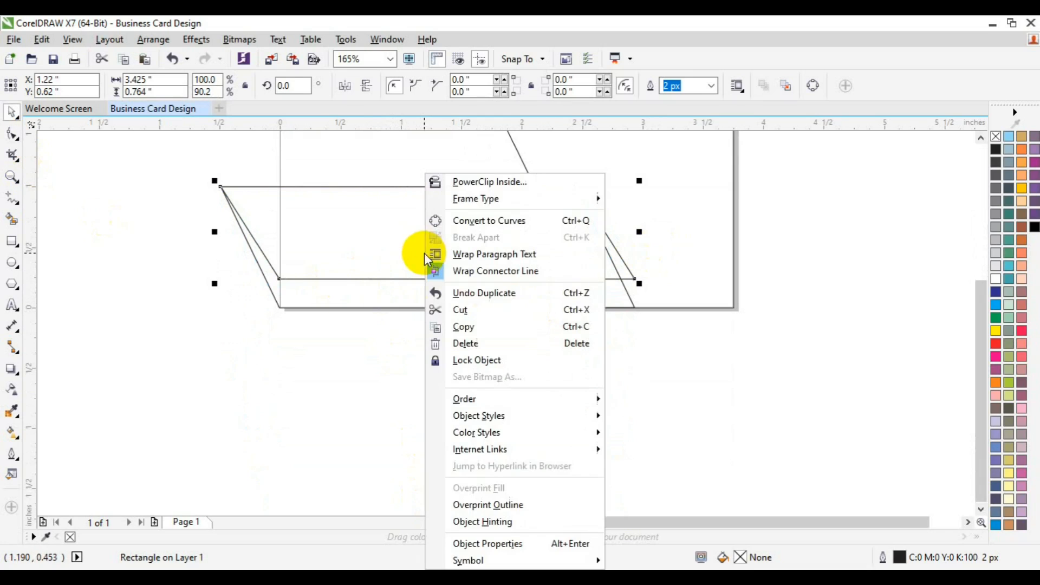
pyautogui.click(496, 221)
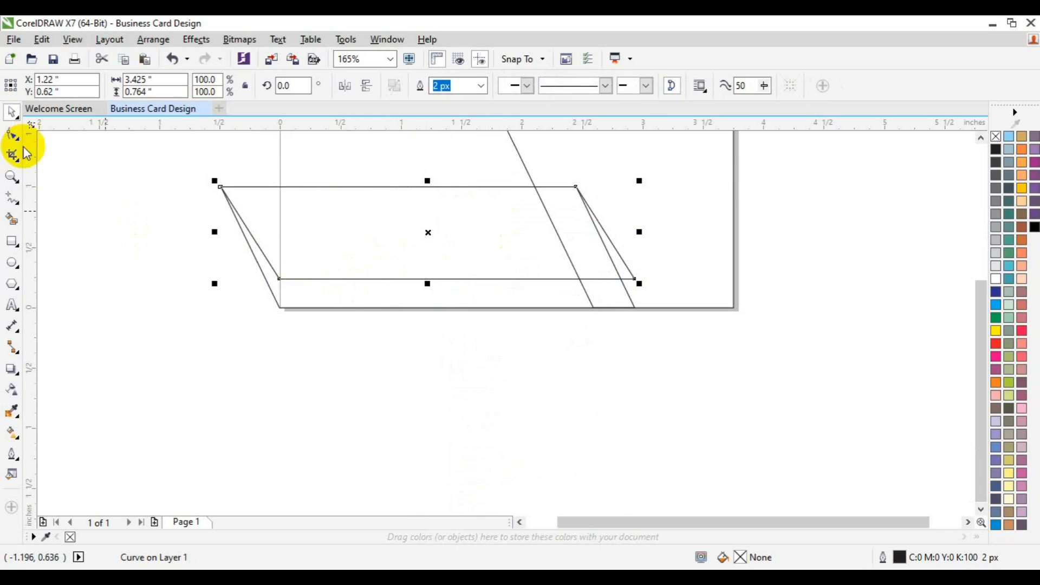
# Move the copy's lower-right node left until its right edge lines up with the original parallelogram's slanted edge
pyautogui.click(12, 133)
pyautogui.moveTo(651, 249); pyautogui.dragTo(605, 309)
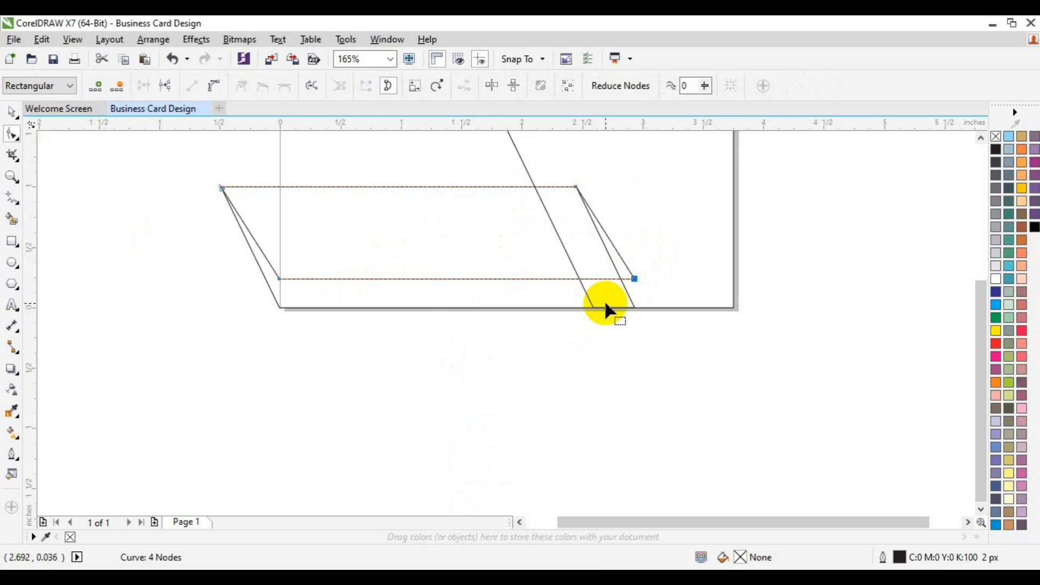
pyautogui.press('Left')
pyautogui.press('Left')
pyautogui.press('Left')
pyautogui.press('Left')
pyautogui.press('Left')
pyautogui.press('Left')
pyautogui.press('Left')
pyautogui.press('Left')
pyautogui.press('Left')
pyautogui.press('Left')
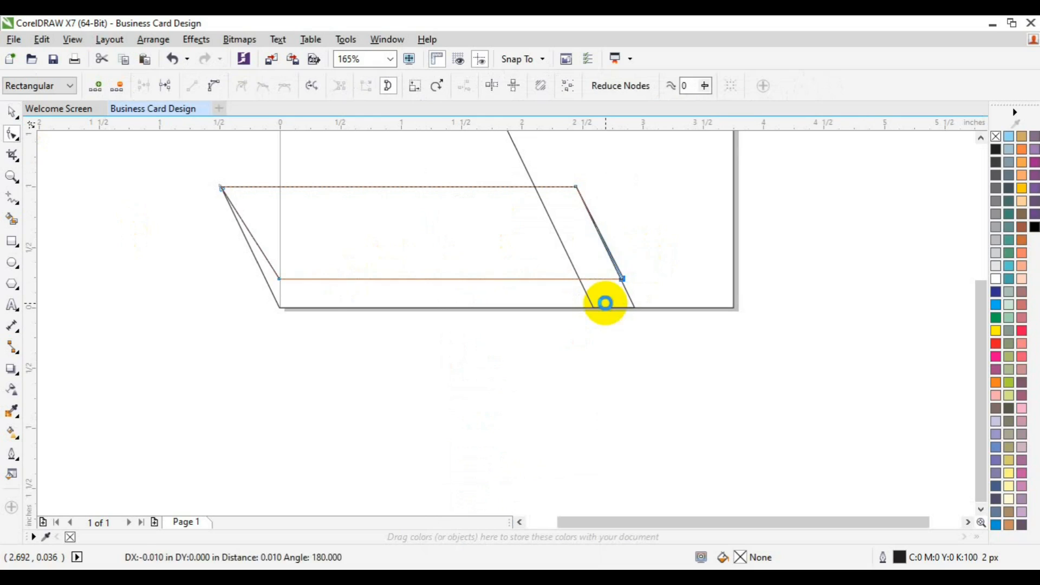
pyautogui.press('space')
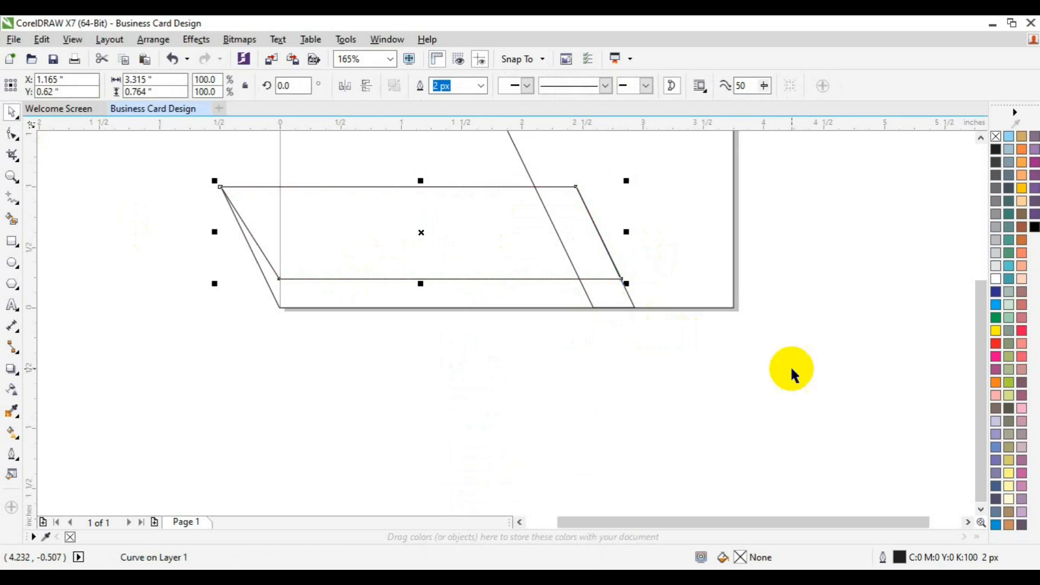
# Add a page-sized 3.75 by 2.25 inch rectangle that frames the whole card
pyautogui.click(873, 295)
pyautogui.click(981, 136)
pyautogui.click(981, 136)
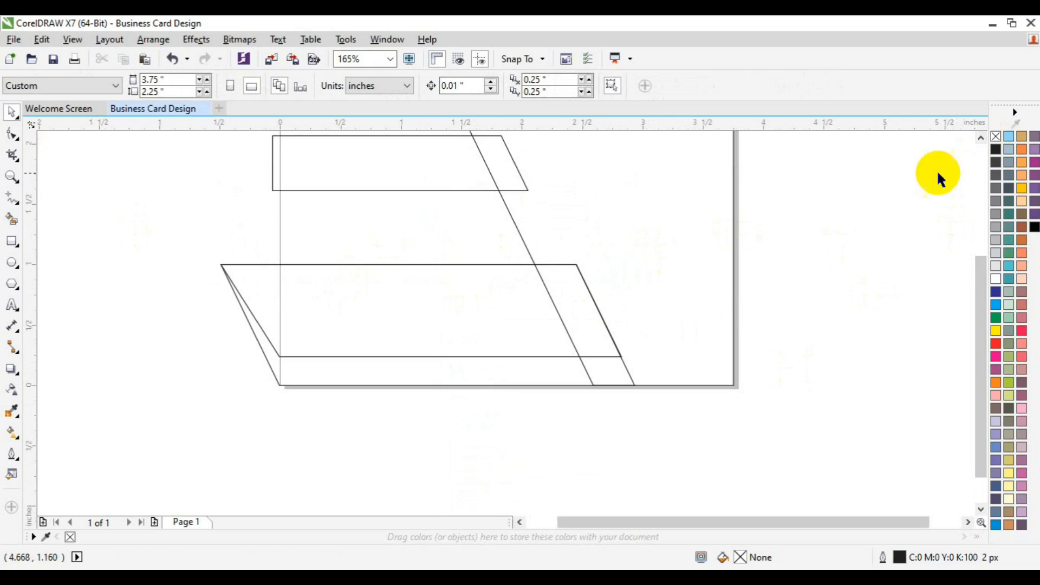
pyautogui.click(980, 138)
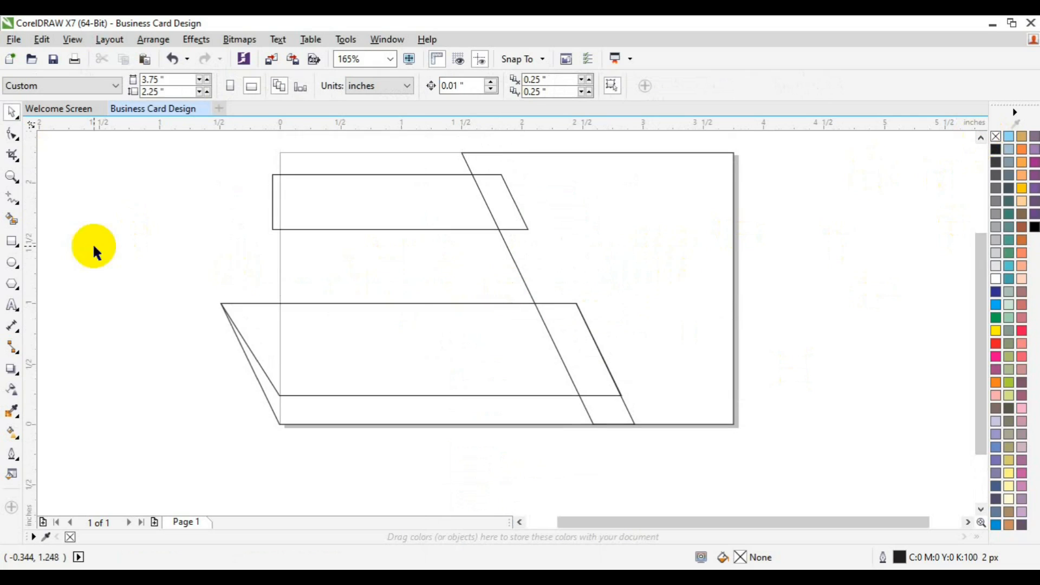
pyautogui.click(11, 244)
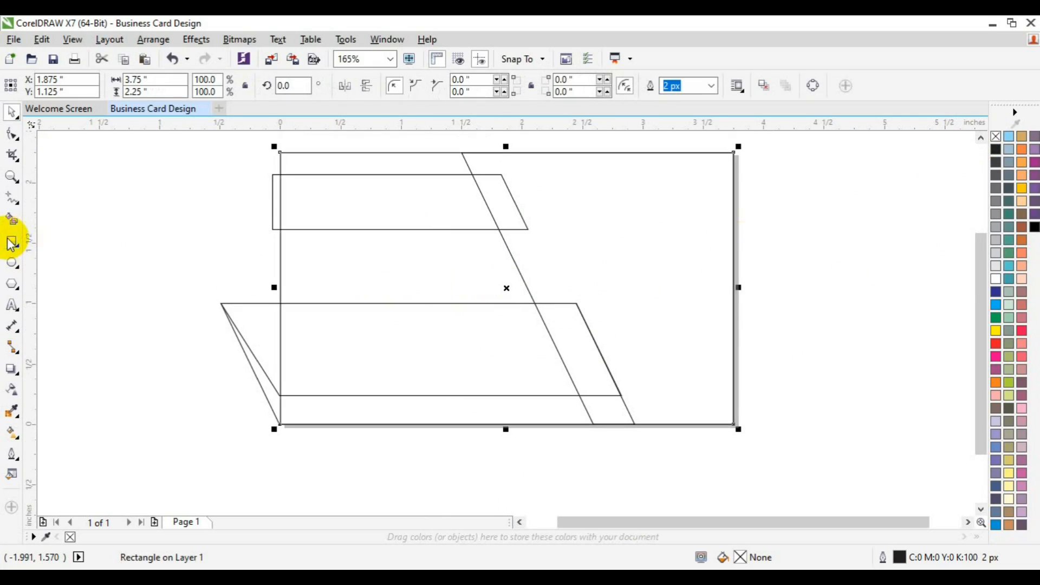
# Smart-fill the slanted strip, its lower corner piece and the strip along the card's bottom edge with black, without outline
pyautogui.click(11, 218)
pyautogui.click(550, 329)
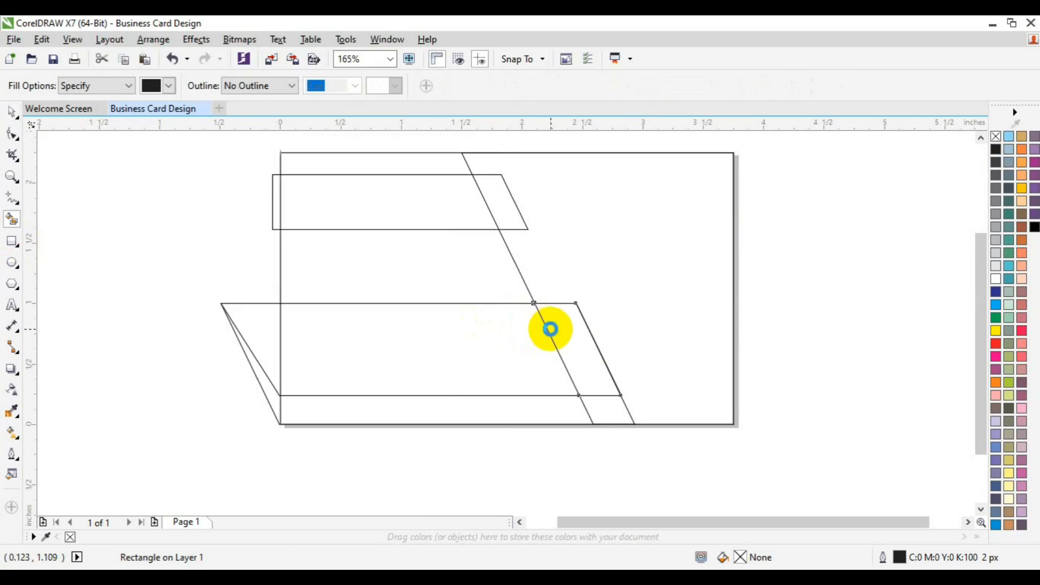
pyautogui.click(616, 407)
pyautogui.click(545, 409)
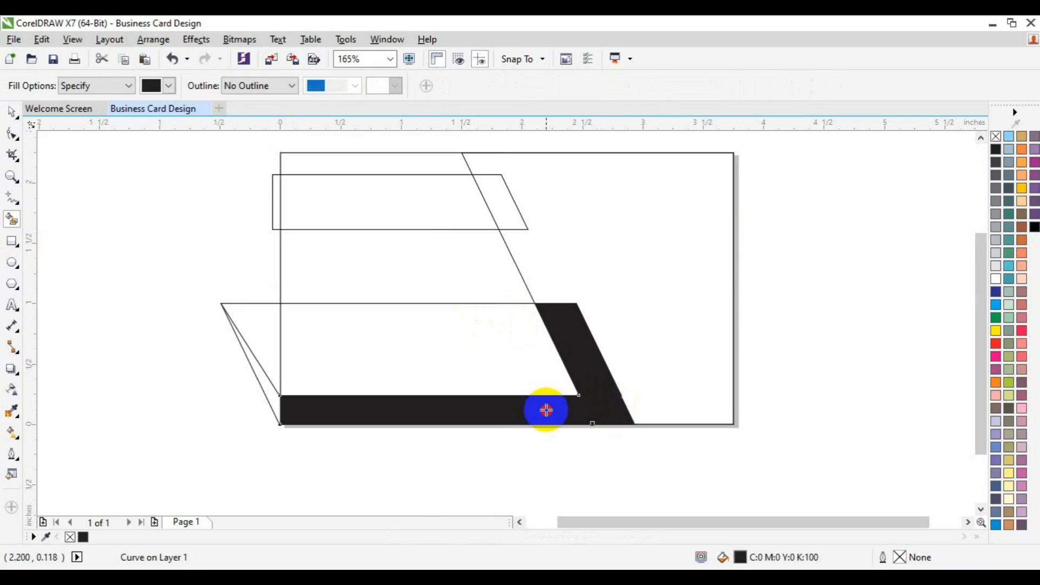
# Weld the three black-filled pieces along the card's bottom and slanted edge into one shape
pyautogui.press('space')
pyautogui.keyDown('shift'); pyautogui.click(616, 413); pyautogui.keyUp('shift')
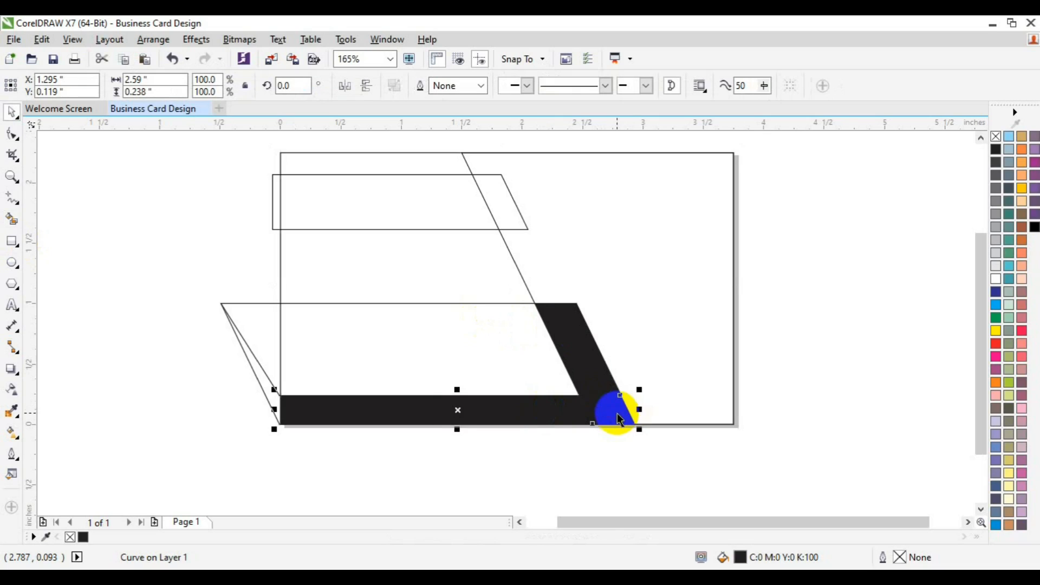
pyautogui.keyDown('shift'); pyautogui.click(570, 344); pyautogui.keyUp('shift')
pyautogui.click(421, 86)
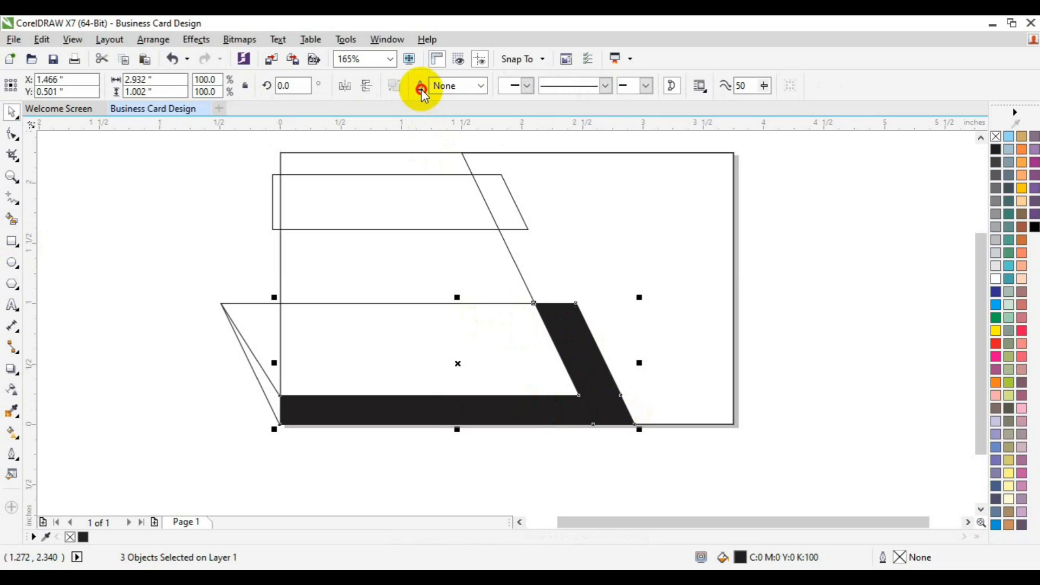
# Delete the two lower construction parallelograms that extend past the card's left edge
pyautogui.click(237, 312)
pyautogui.press('Delete')
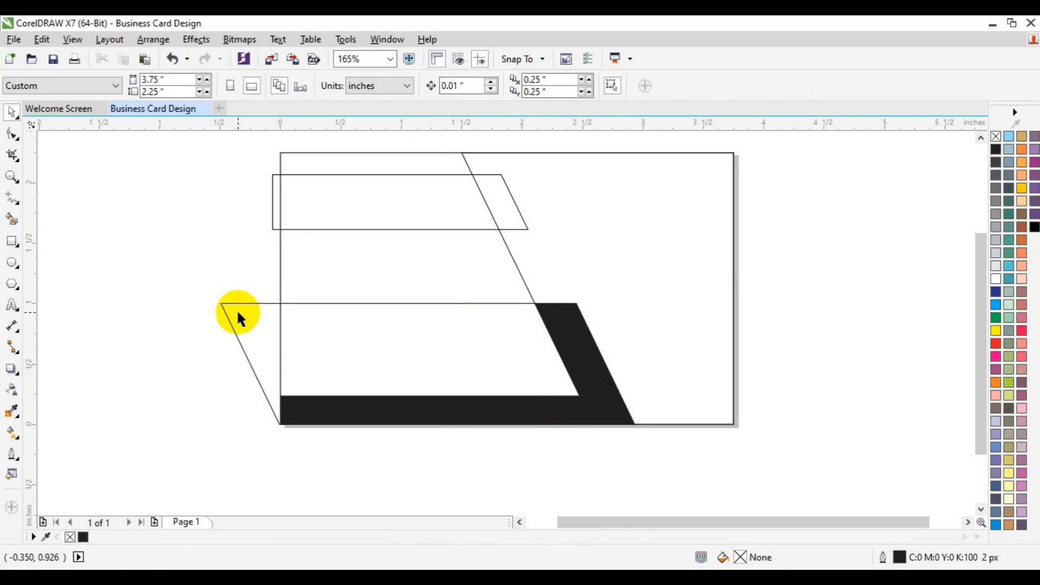
pyautogui.click(238, 313)
pyautogui.press('Delete')
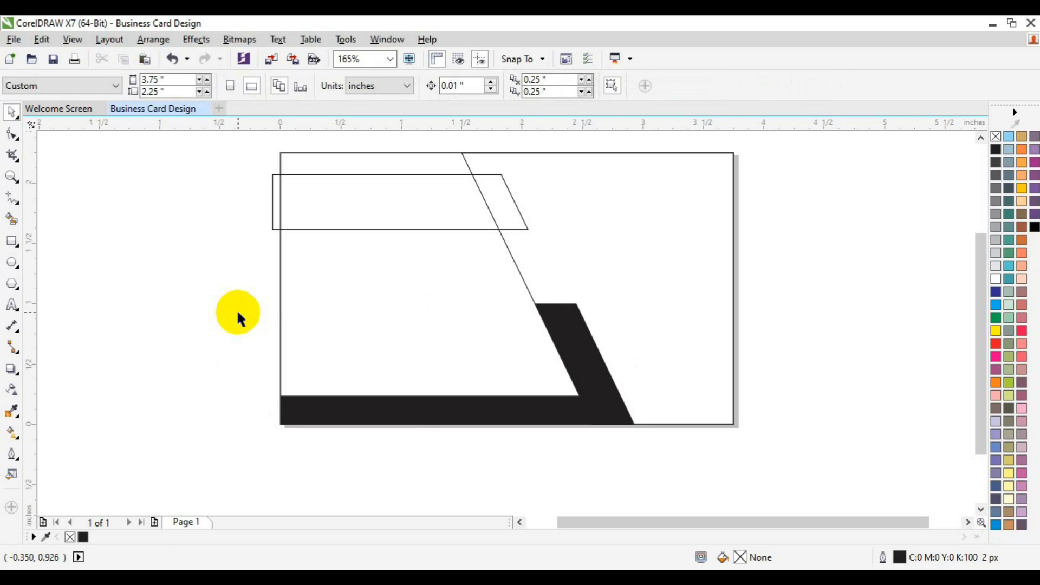
# Smart-fill both regions of the upper band inside the card with black and weld them into one shape
pyautogui.click(11, 219)
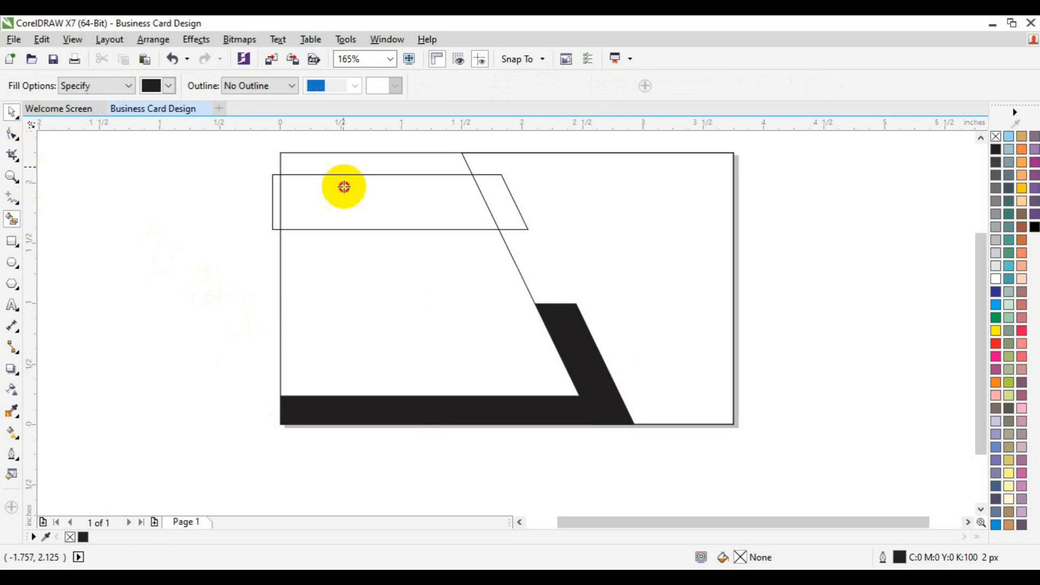
pyautogui.click(420, 208)
pyautogui.click(496, 201)
pyautogui.press('space')
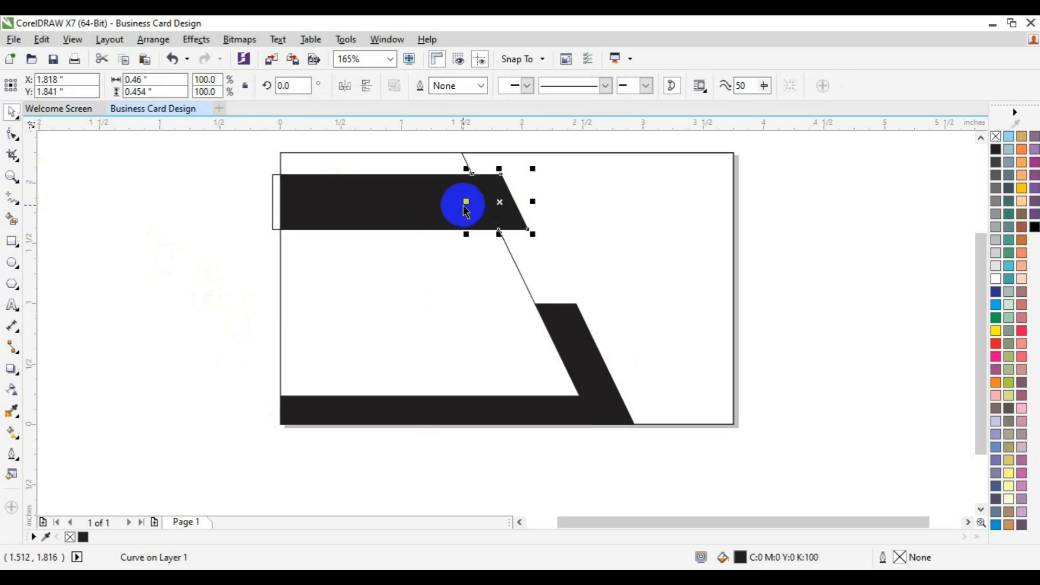
pyautogui.keyDown('shift'); pyautogui.click(433, 206); pyautogui.keyUp('shift')
pyautogui.click(429, 86)
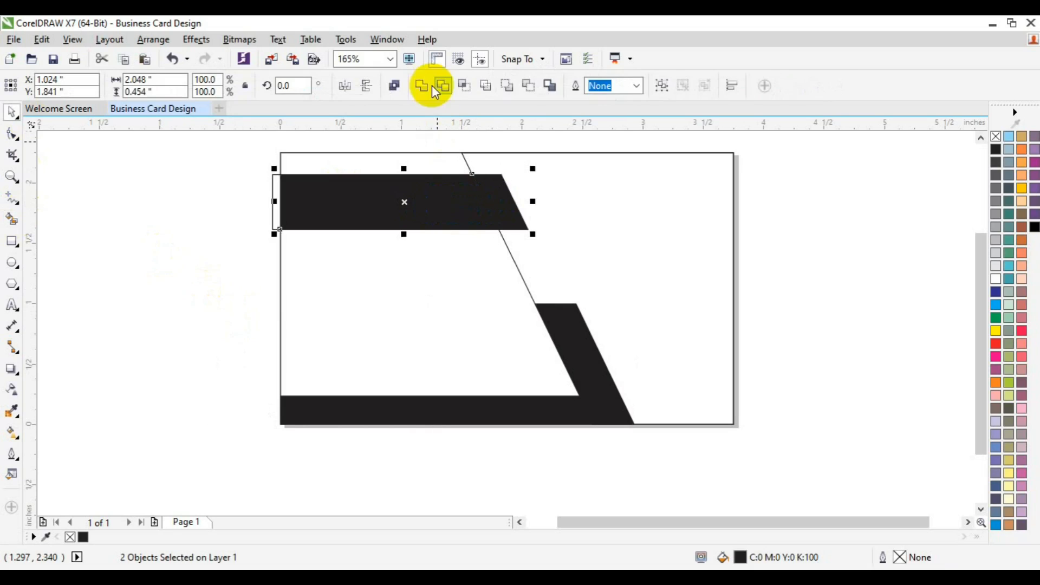
# Delete the original outline shape behind the upper band and save the document to the Desktop as Business Card Design.cdr
pyautogui.click(266, 195)
pyautogui.click(269, 203)
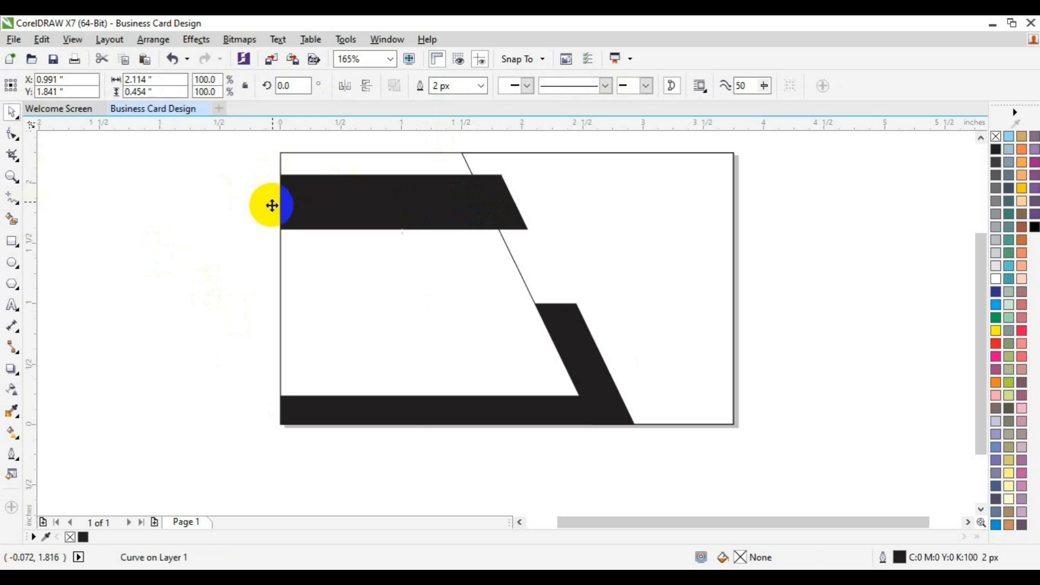
pyautogui.press('Delete')
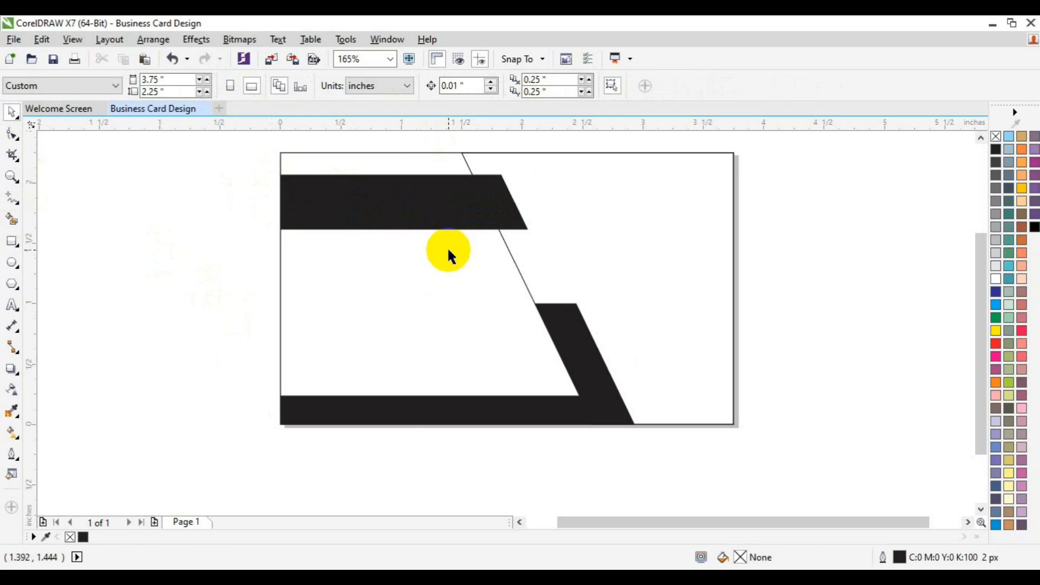
pyautogui.hotkey('ctrl', 's')
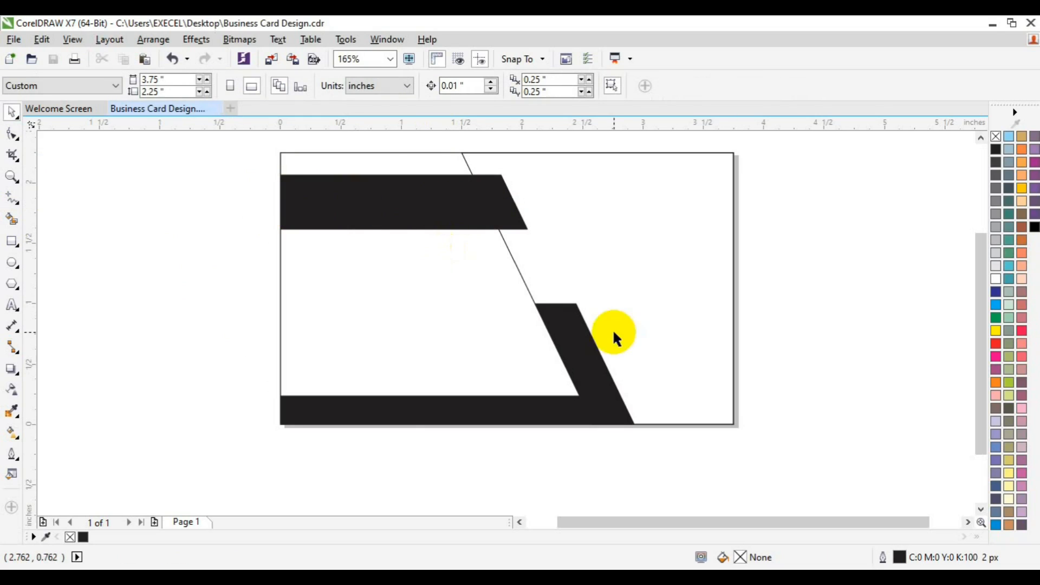
pyautogui.click(269, 61)
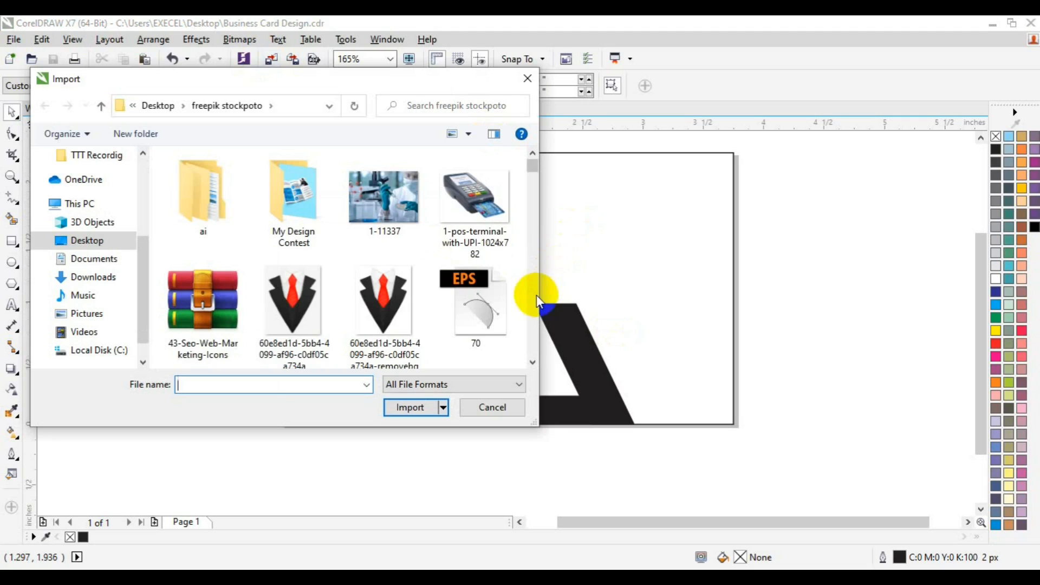
pyautogui.scroll(-8, 535, 301)
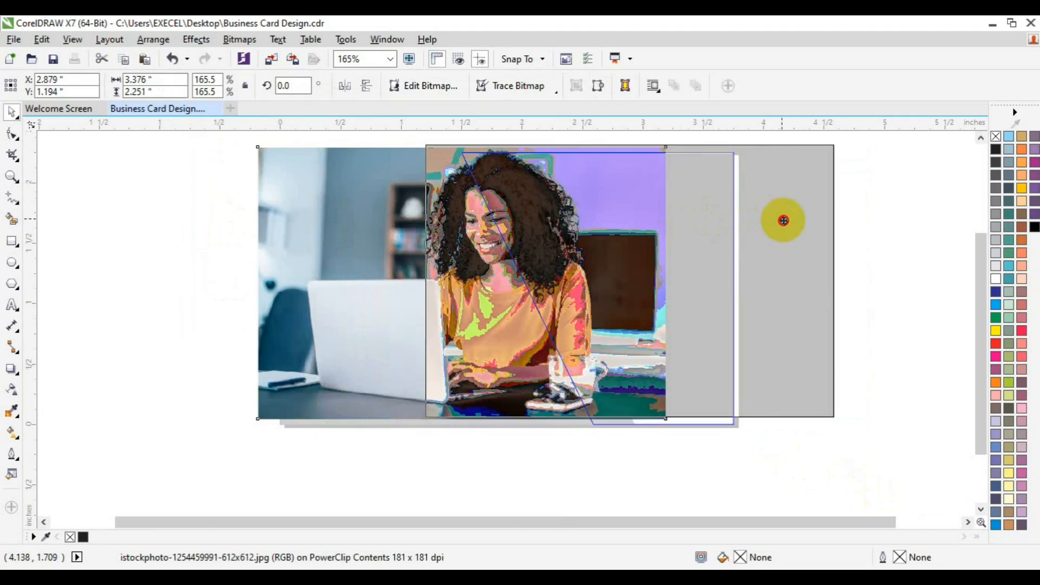
pyautogui.moveTo(783, 221); pyautogui.dragTo(794, 227)
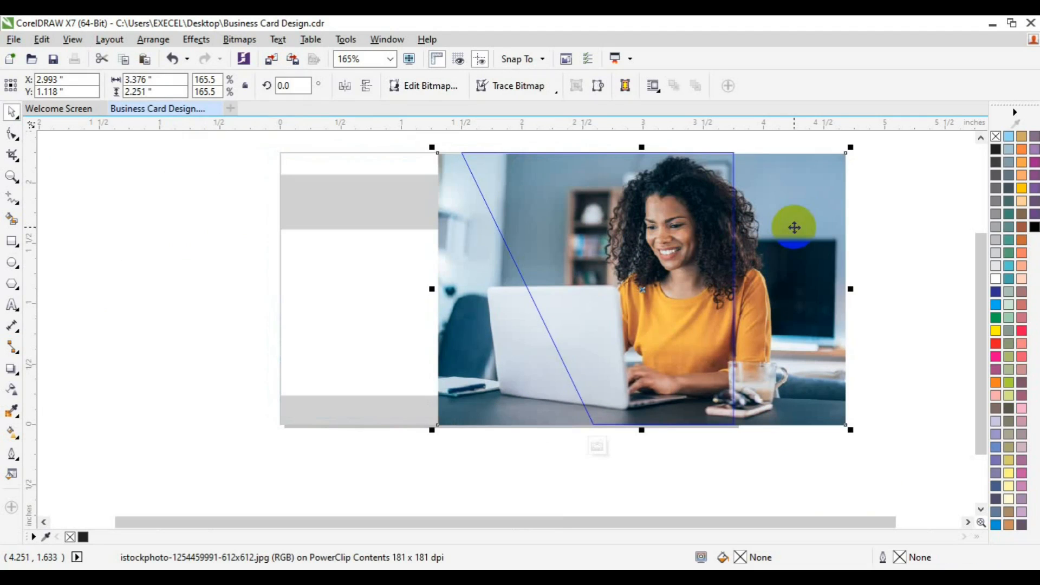
pyautogui.click(603, 448)
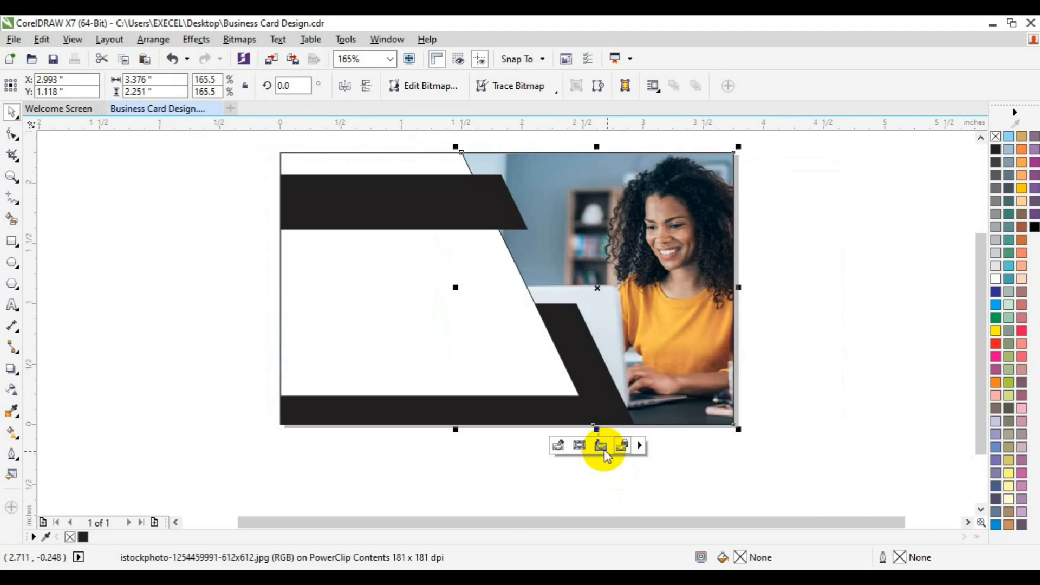
pyautogui.click(836, 352)
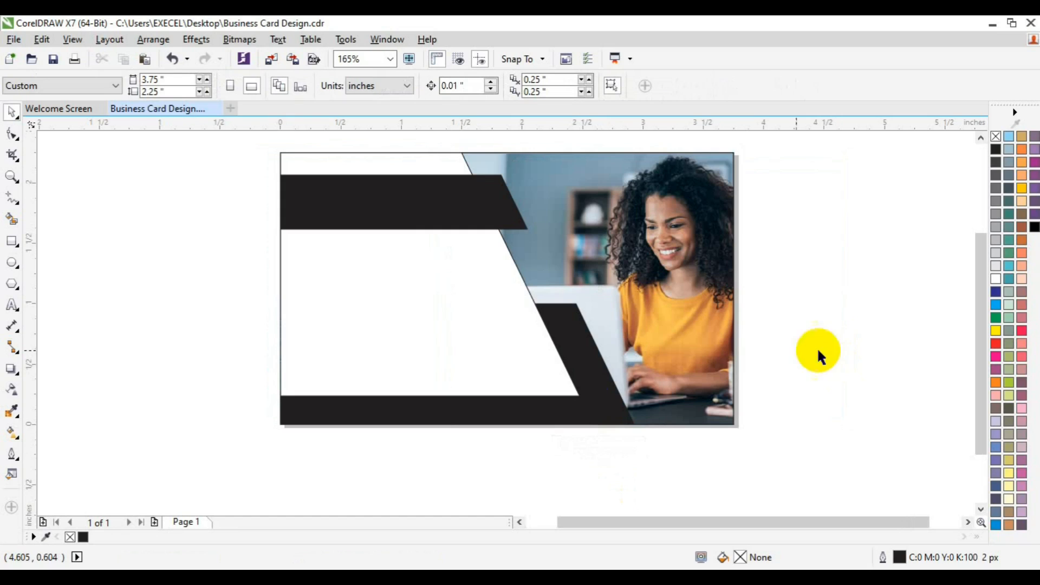
# Apply a linear fountain fill to the lower black shape and set its right end color to Magenta
pyautogui.click(592, 417)
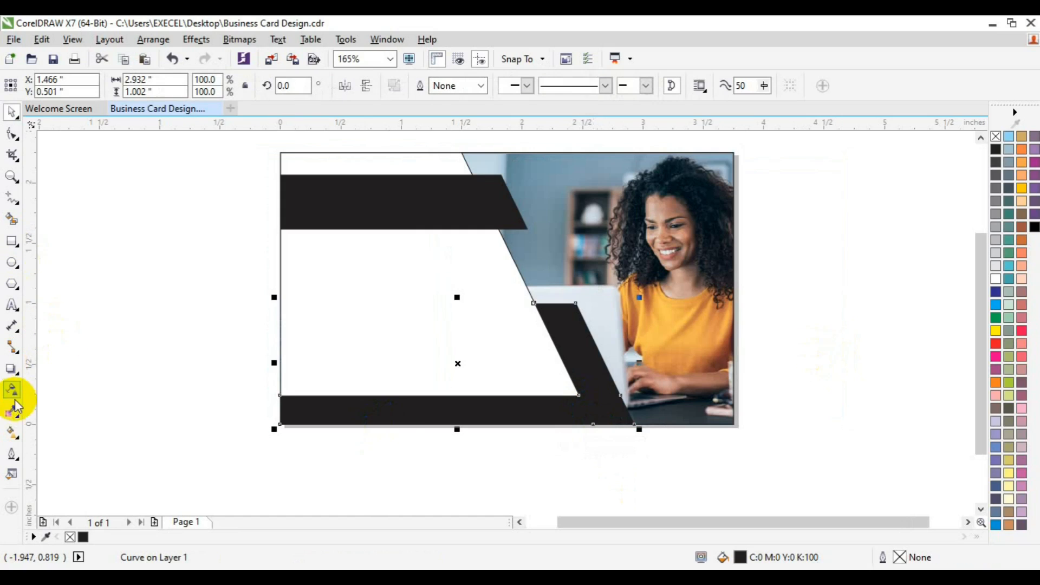
pyautogui.click(11, 431)
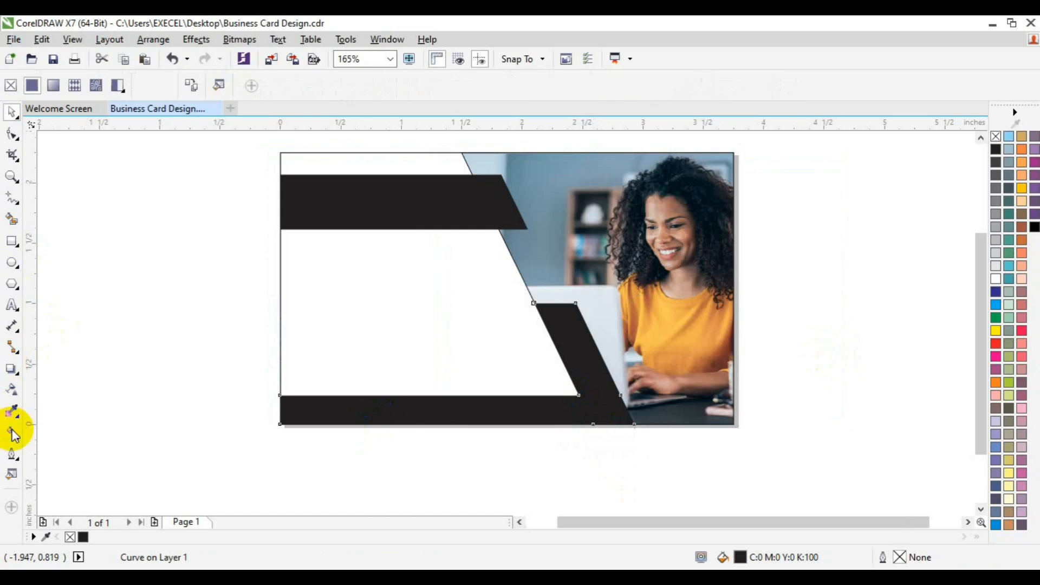
pyautogui.click(53, 85)
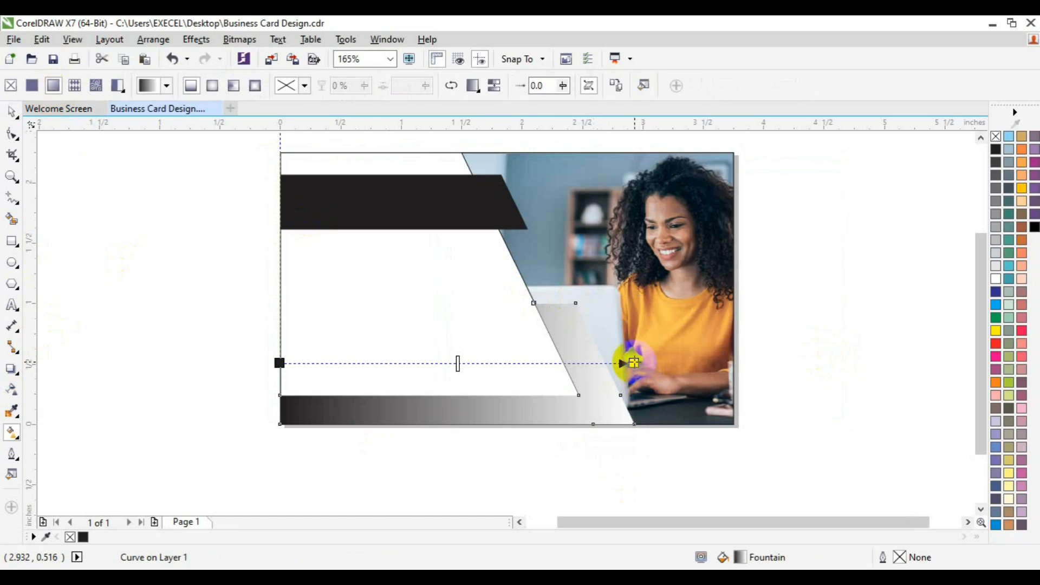
pyautogui.click(633, 362)
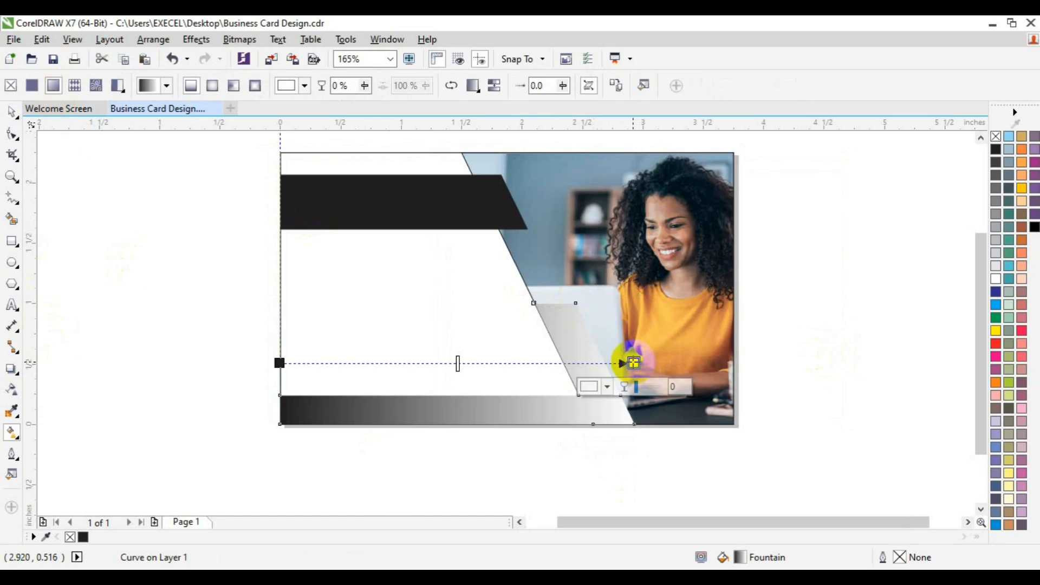
pyautogui.click(607, 386)
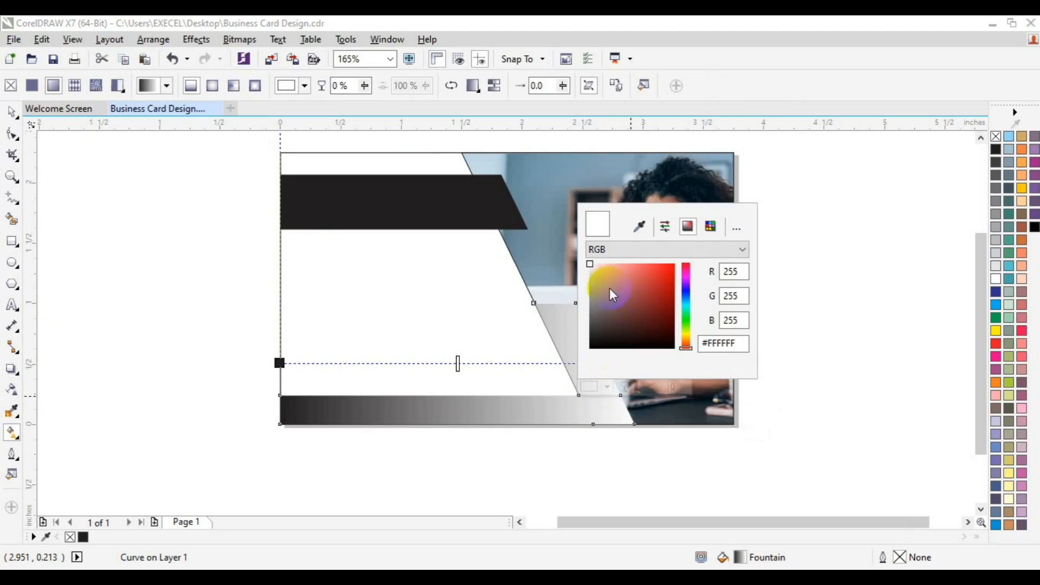
pyautogui.click(996, 354)
# Set the left start color of the lower shape's gradient to Sky Blue (C100 M20 Y0 K0)
pyautogui.click(279, 363)
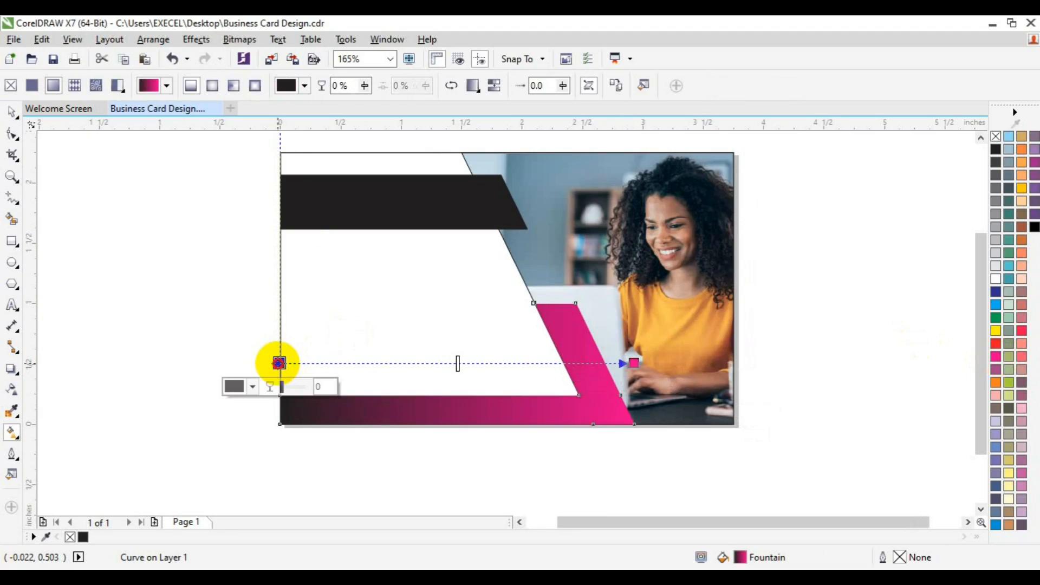
pyautogui.click(253, 387)
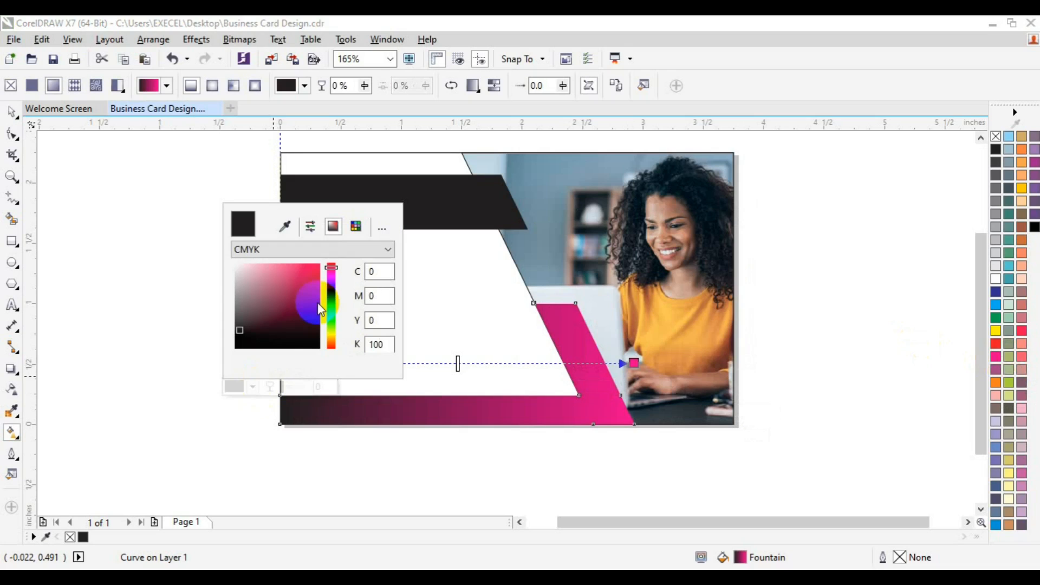
pyautogui.click(285, 226)
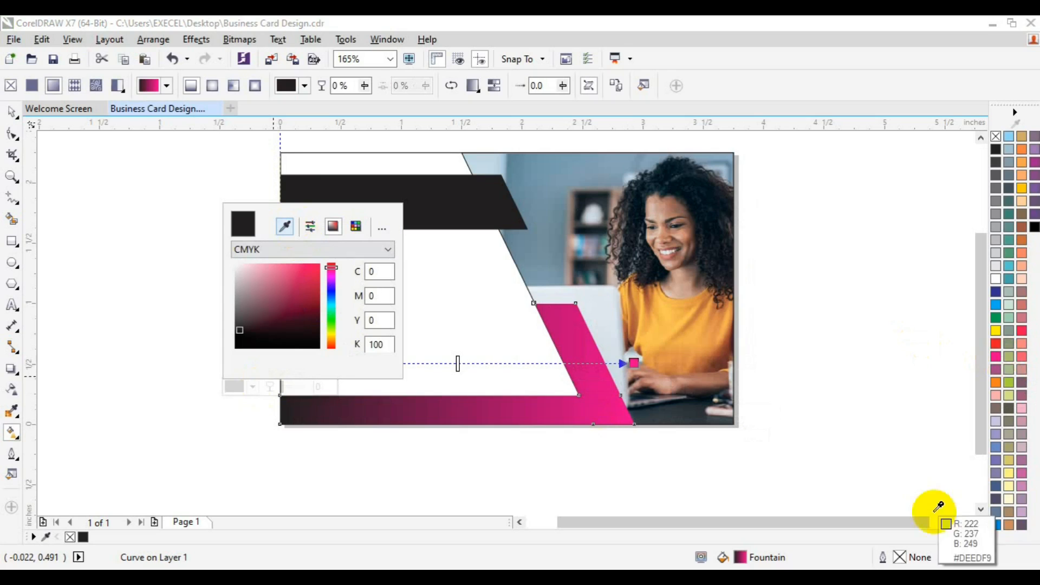
pyautogui.click(996, 524)
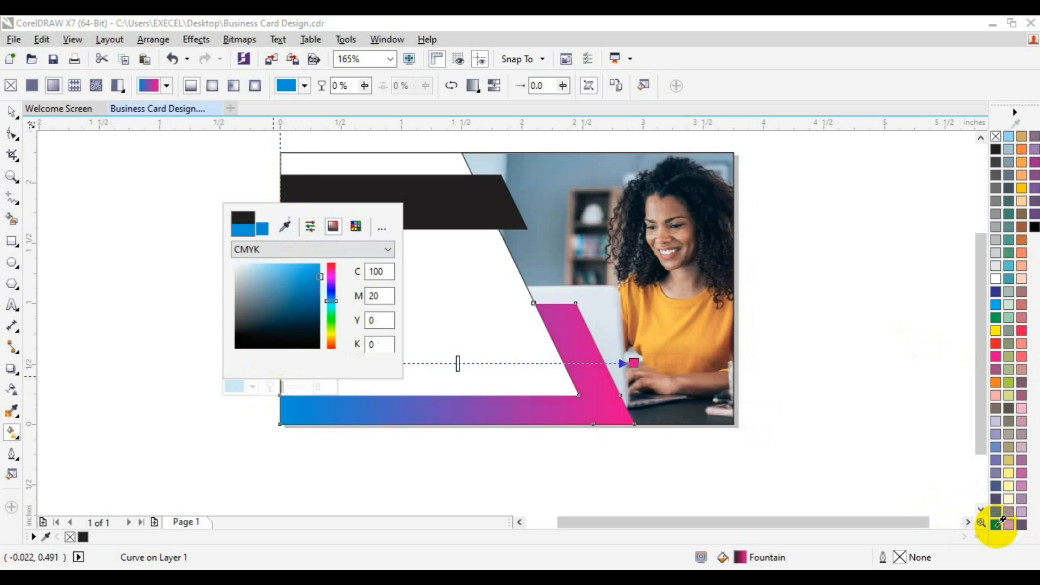
pyautogui.click(12, 112)
# Fill the upper black band with the palette's Sky Blue
pyautogui.click(371, 228)
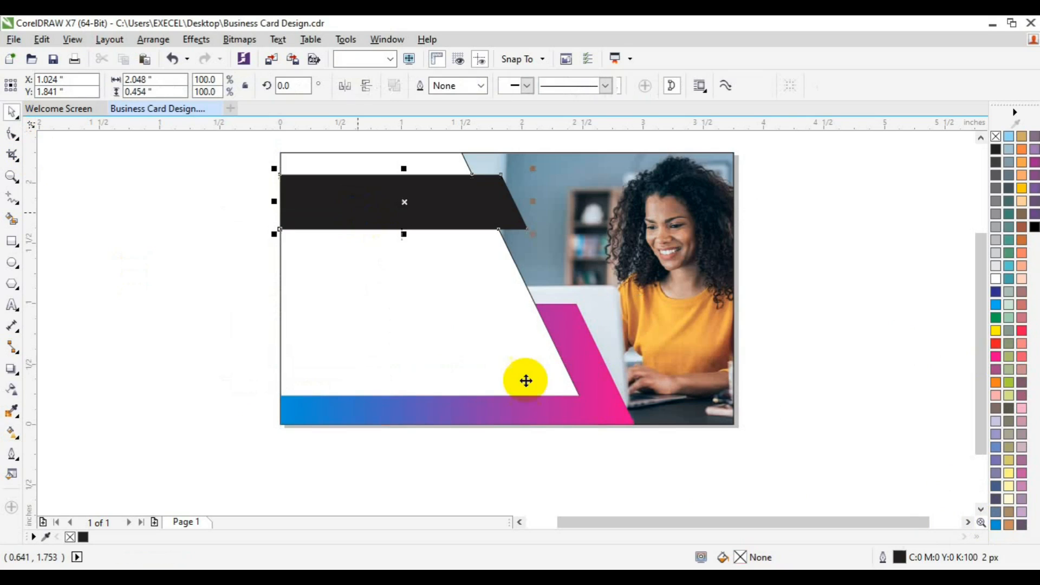
pyautogui.click(995, 526)
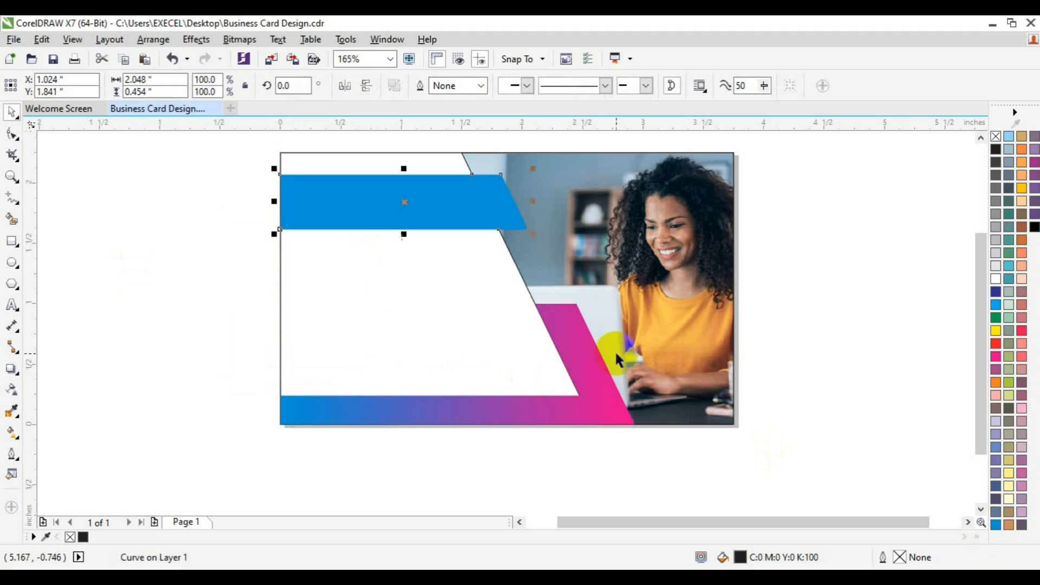
pyautogui.click(241, 173)
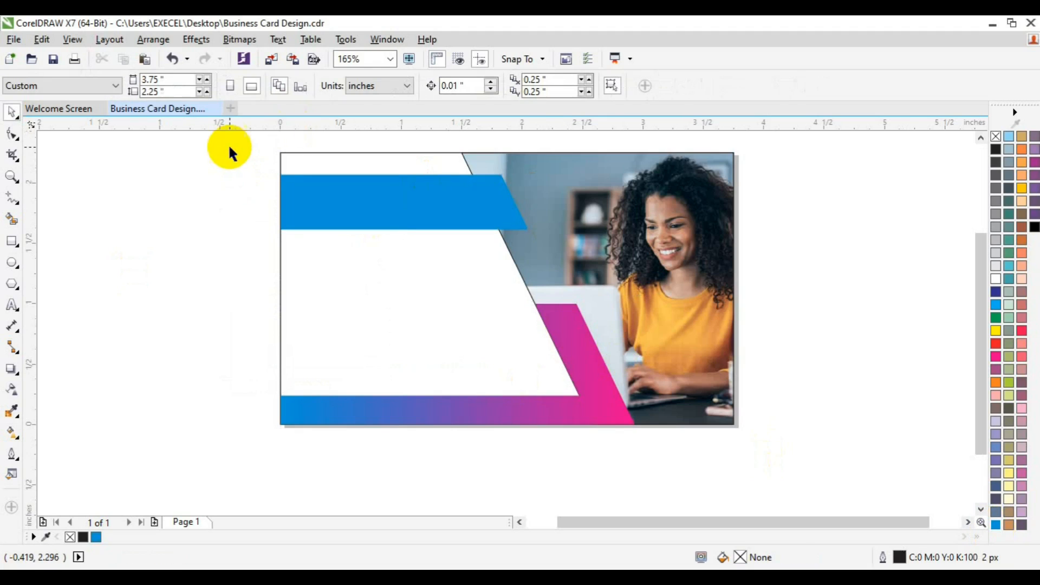
# Remove the outlines from all objects on the card
pyautogui.moveTo(228, 145); pyautogui.dragTo(766, 464)
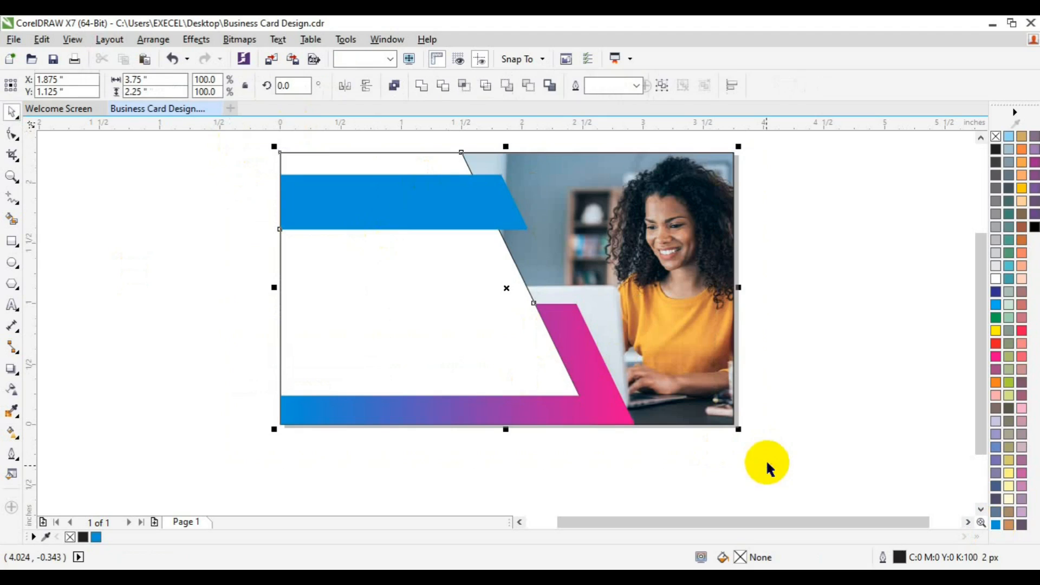
pyautogui.rightClick(996, 137)
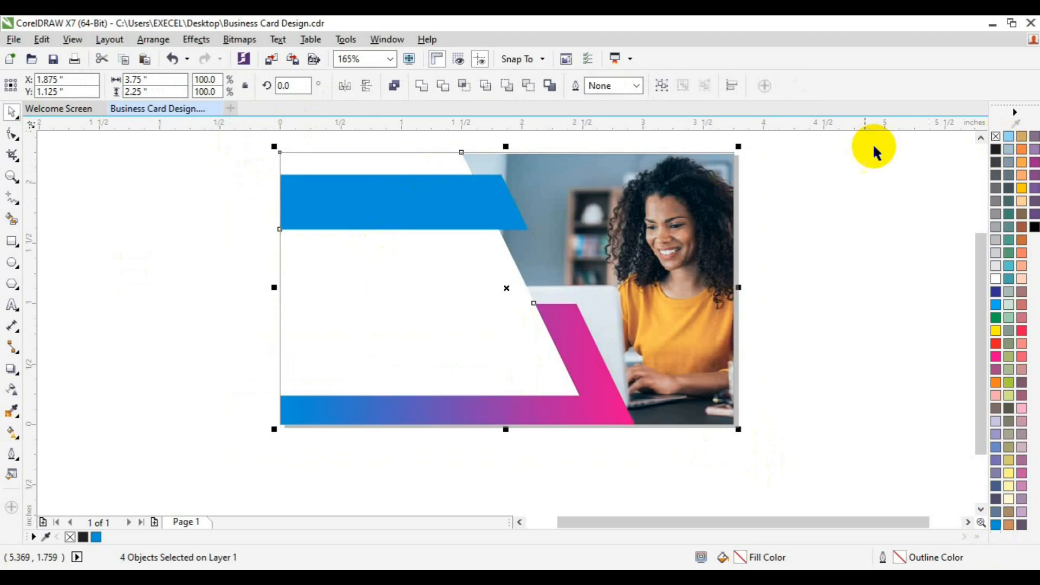
pyautogui.click(739, 139)
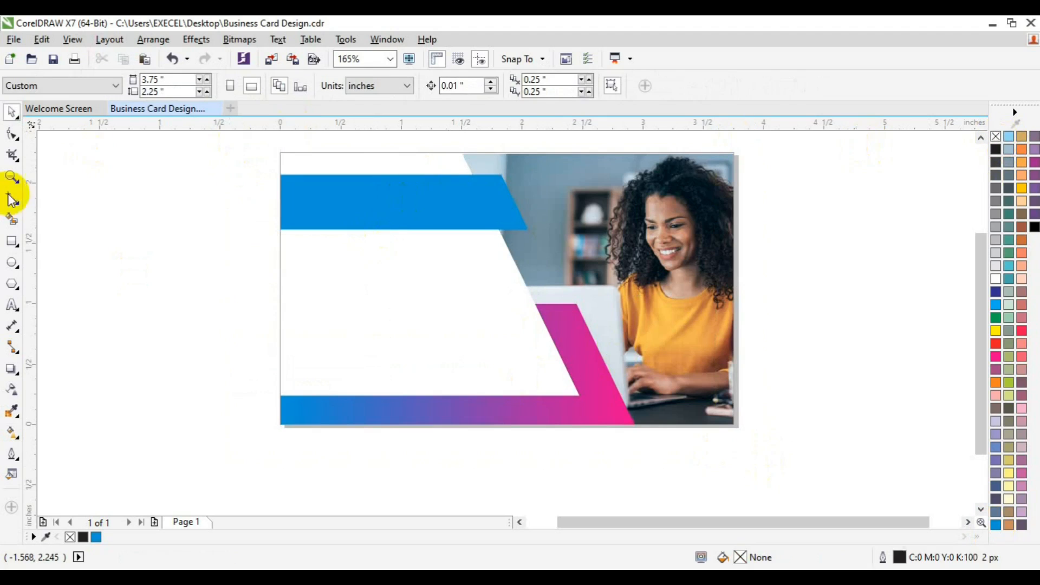
# Add a page-sized rectangle that frames the whole business card
pyautogui.doubleClick(12, 241)
pyautogui.click(115, 276)
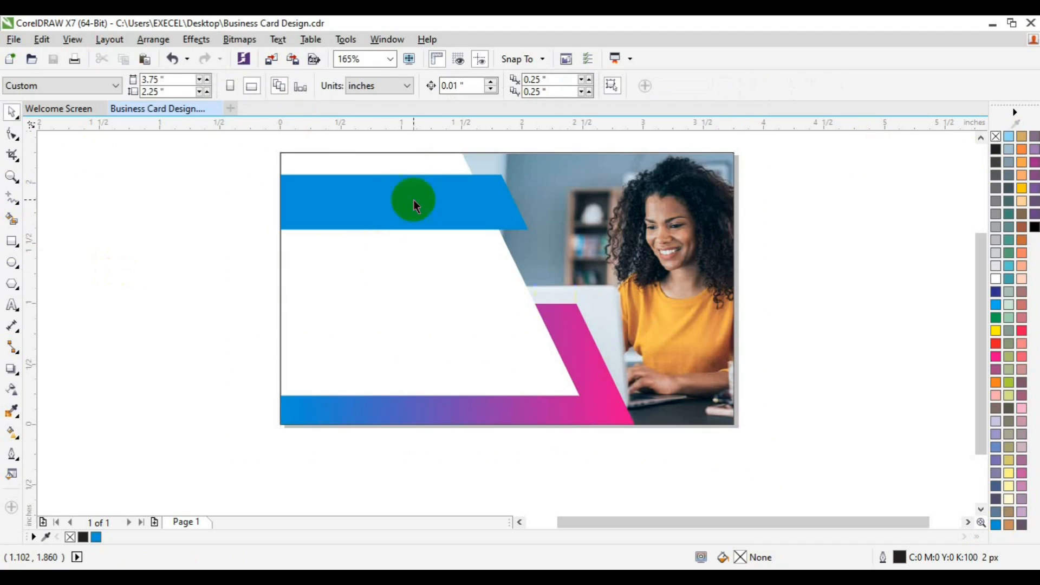
# Import the QR code image images3 from the freepik stockpoto folder and place it small near the left end of the blue band
pyautogui.click(276, 60)
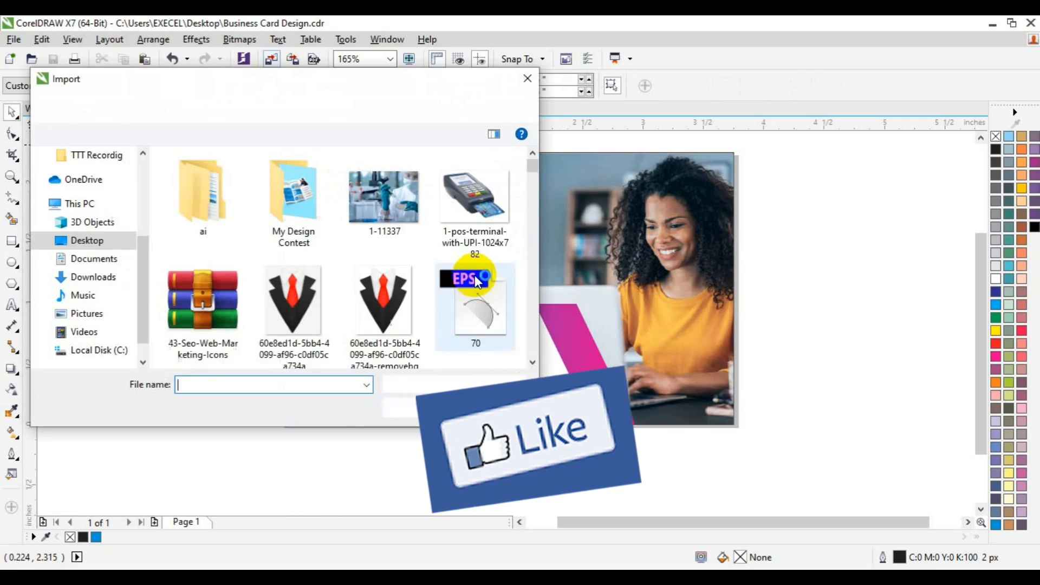
pyautogui.click(528, 326)
pyautogui.click(527, 326)
pyautogui.click(527, 326)
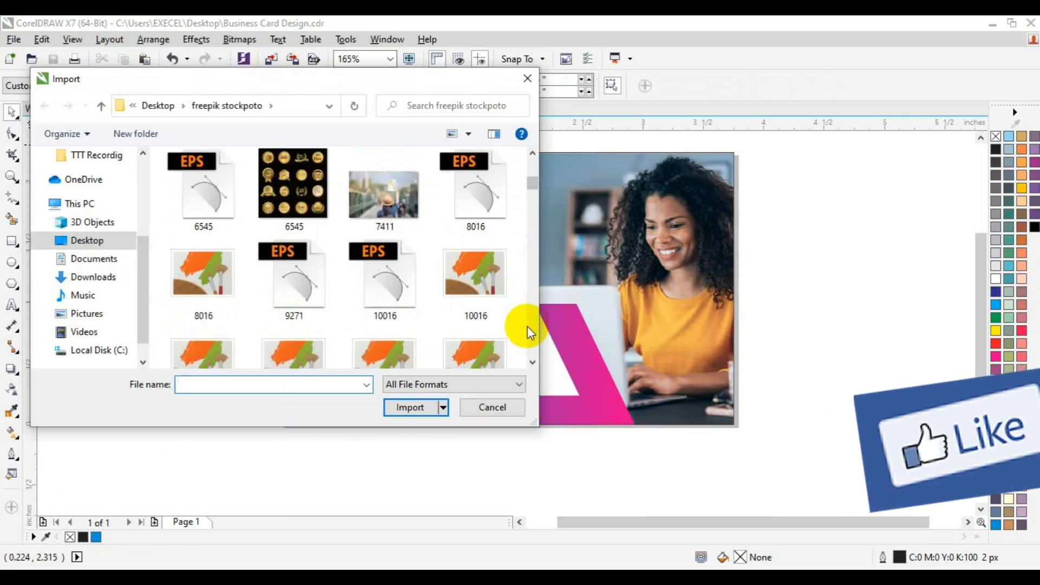
pyautogui.click(528, 326)
pyautogui.click(527, 326)
pyautogui.click(528, 326)
pyautogui.click(527, 326)
pyautogui.click(527, 326)
pyautogui.click(528, 326)
pyautogui.click(528, 326)
pyautogui.click(527, 326)
pyautogui.click(528, 326)
pyautogui.click(528, 326)
pyautogui.click(527, 326)
pyautogui.click(527, 326)
pyautogui.click(527, 326)
pyautogui.click(527, 326)
pyautogui.click(528, 326)
pyautogui.click(527, 326)
pyautogui.click(527, 326)
pyautogui.click(527, 326)
pyautogui.click(528, 326)
pyautogui.click(527, 326)
pyautogui.click(528, 326)
pyautogui.click(528, 326)
pyautogui.click(202, 210)
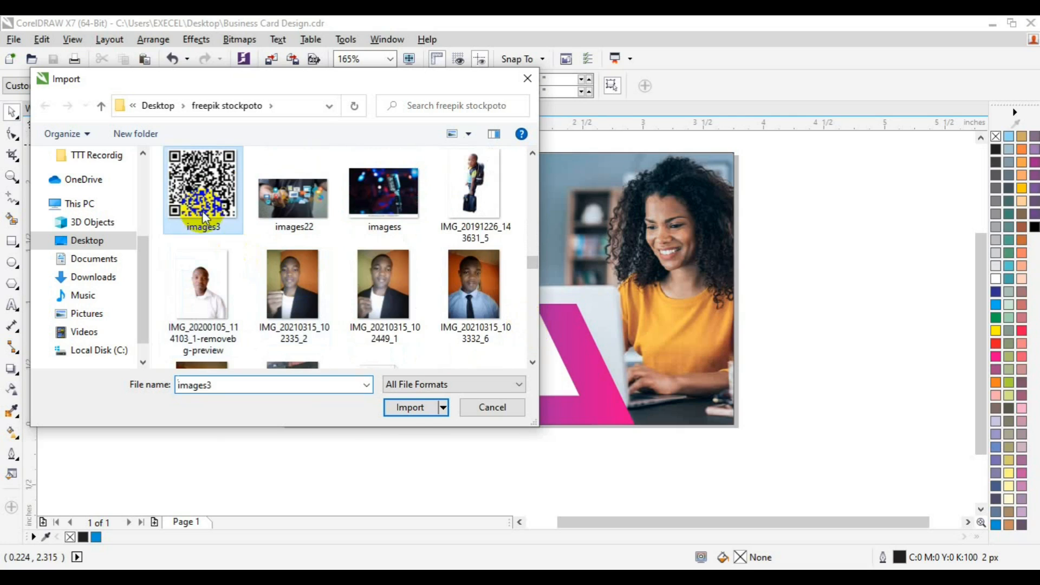
pyautogui.click(408, 408)
pyautogui.moveTo(287, 189); pyautogui.dragTo(319, 200)
pyautogui.click(184, 232)
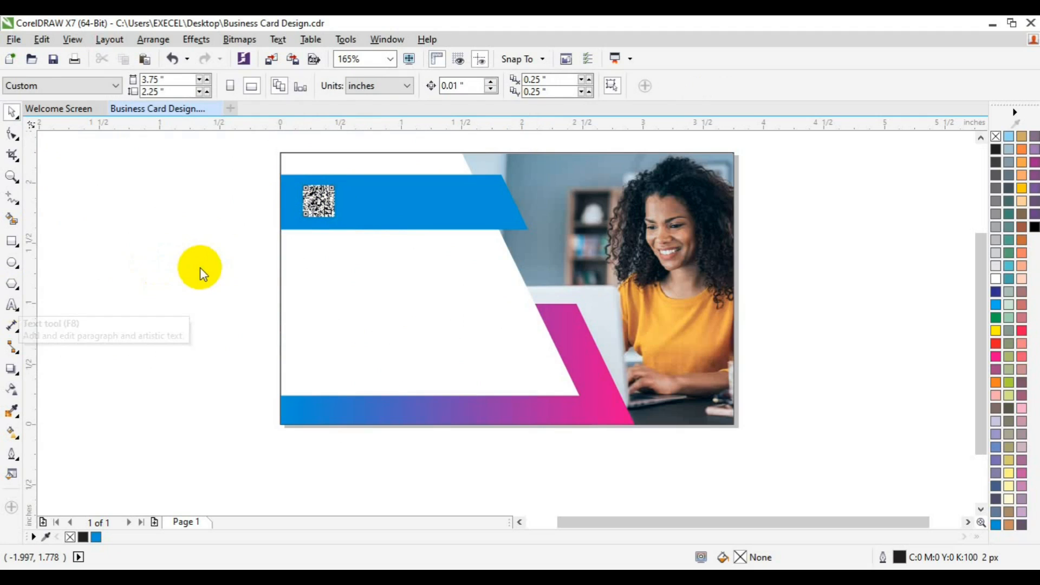
# Add the two-line artistic text "EXCEL GRAPHICS AND MULTIMEDIA" over the card's white area
pyautogui.press('F8')
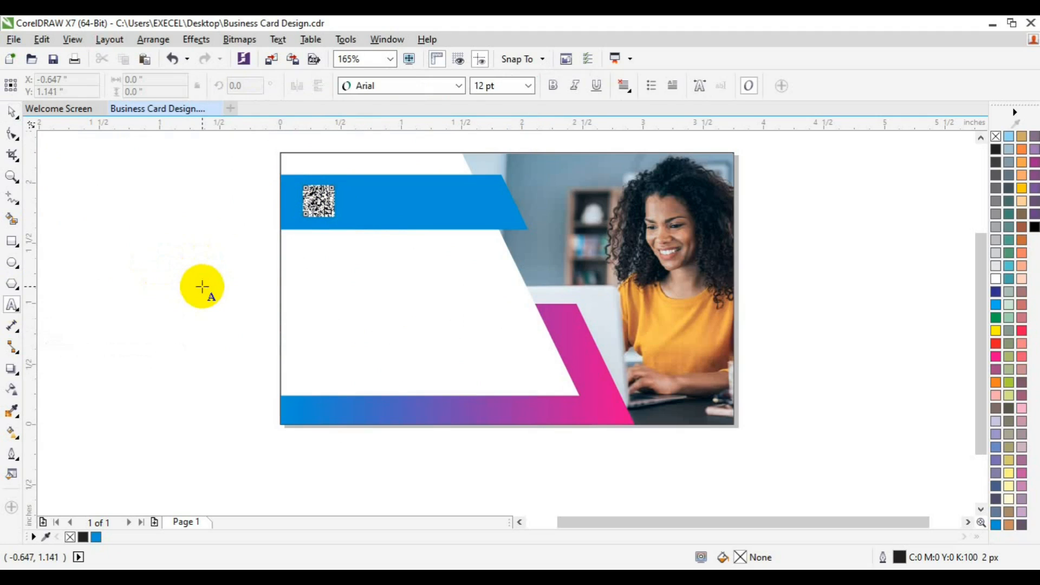
pyautogui.click(202, 286)
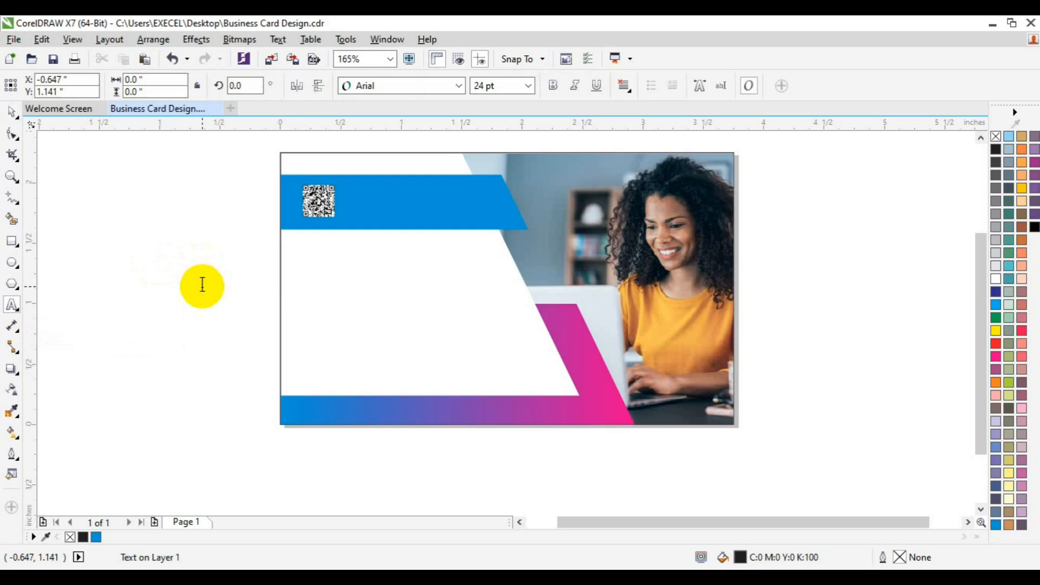
pyautogui.write('EXCEL GRAP')
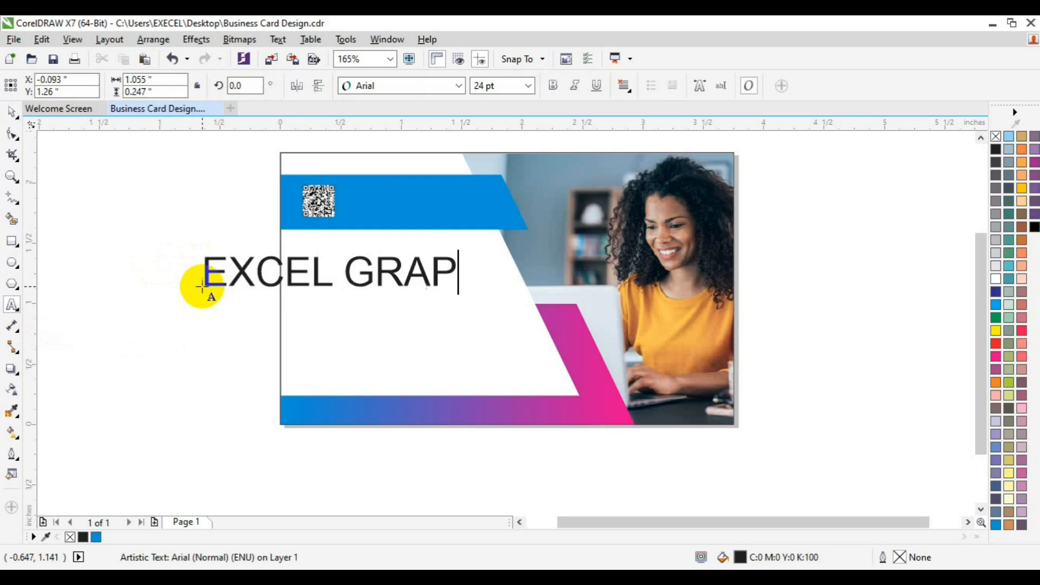
pyautogui.write('HICS AND MULTIMEDIA')
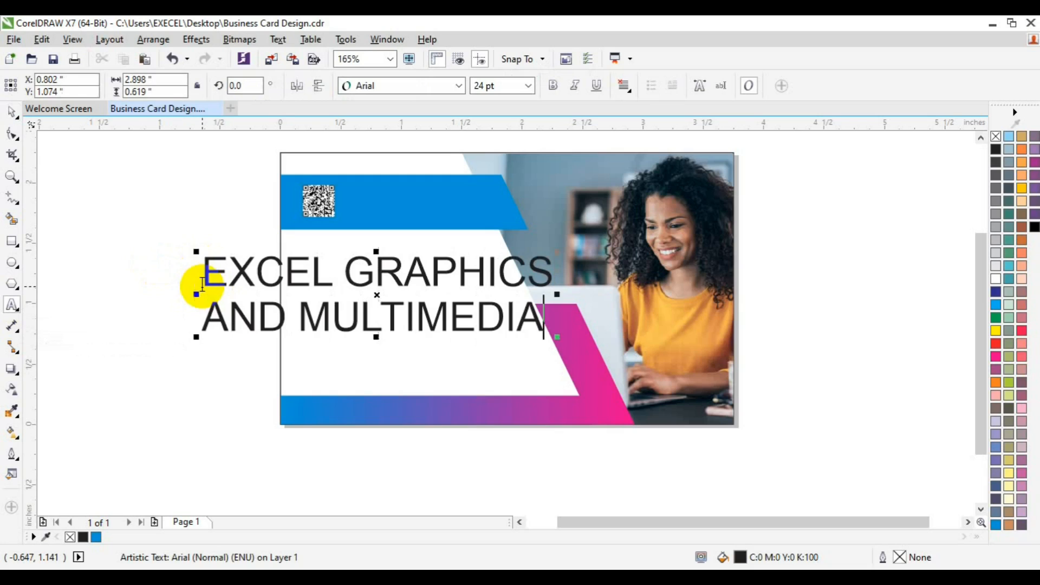
# Format the whole company name text in Roboto Bold at 11 pt
pyautogui.hotkey('ctrl', 'a')
pyautogui.click(459, 86)
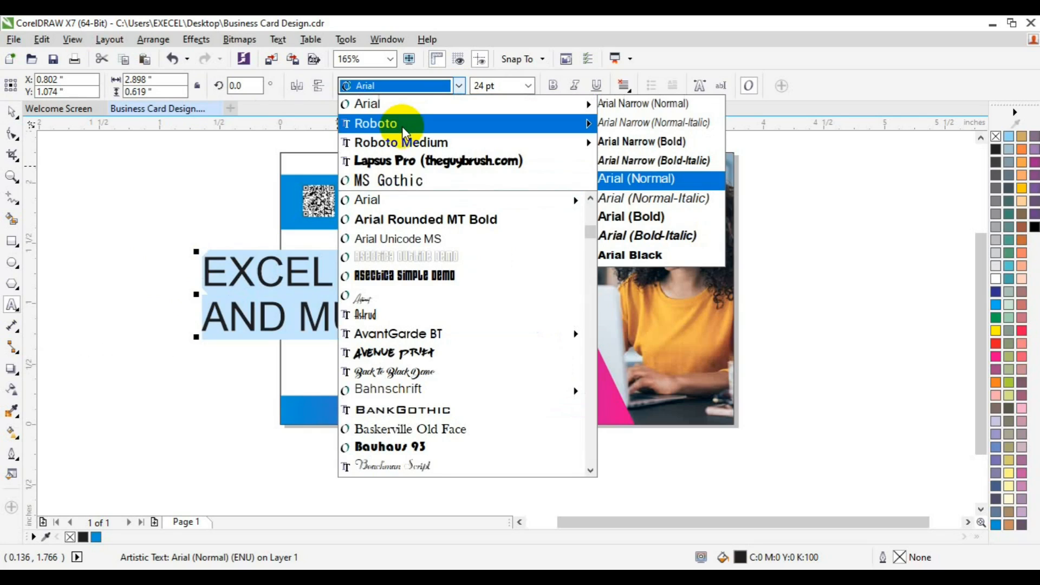
pyautogui.moveTo(402, 126)
pyautogui.moveTo(567, 151)
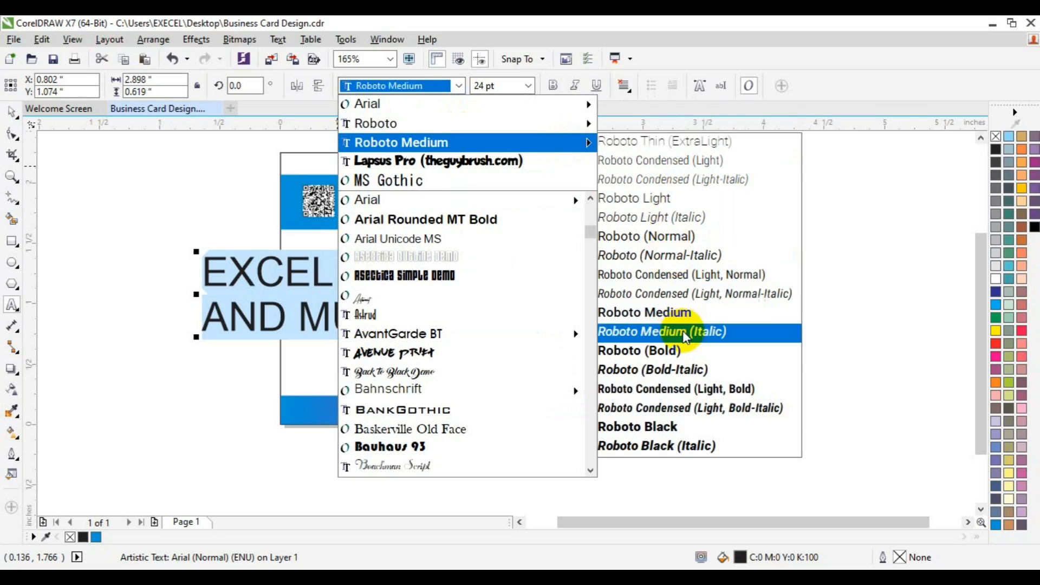
pyautogui.click(684, 348)
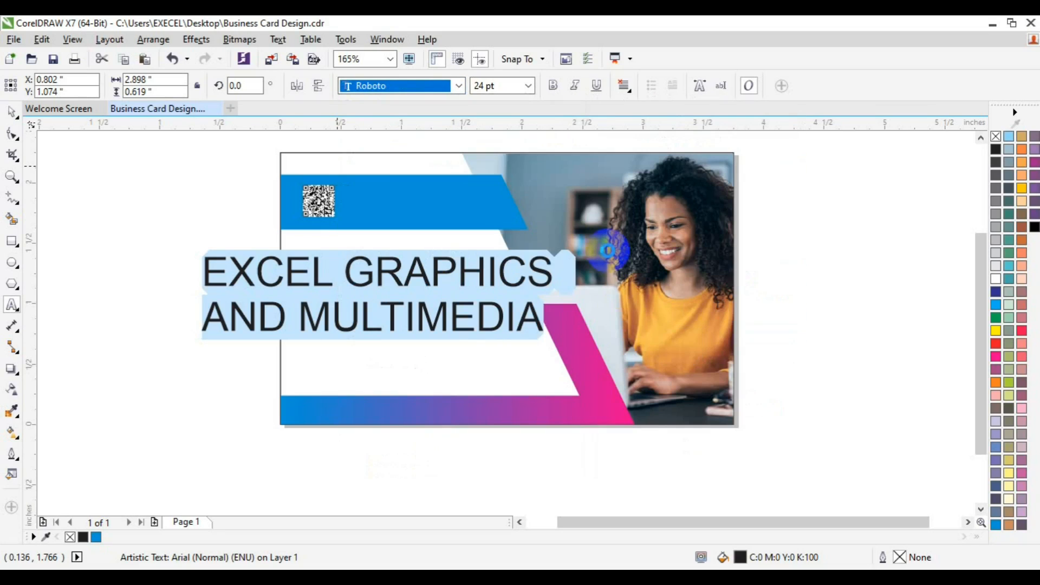
pyautogui.click(528, 89)
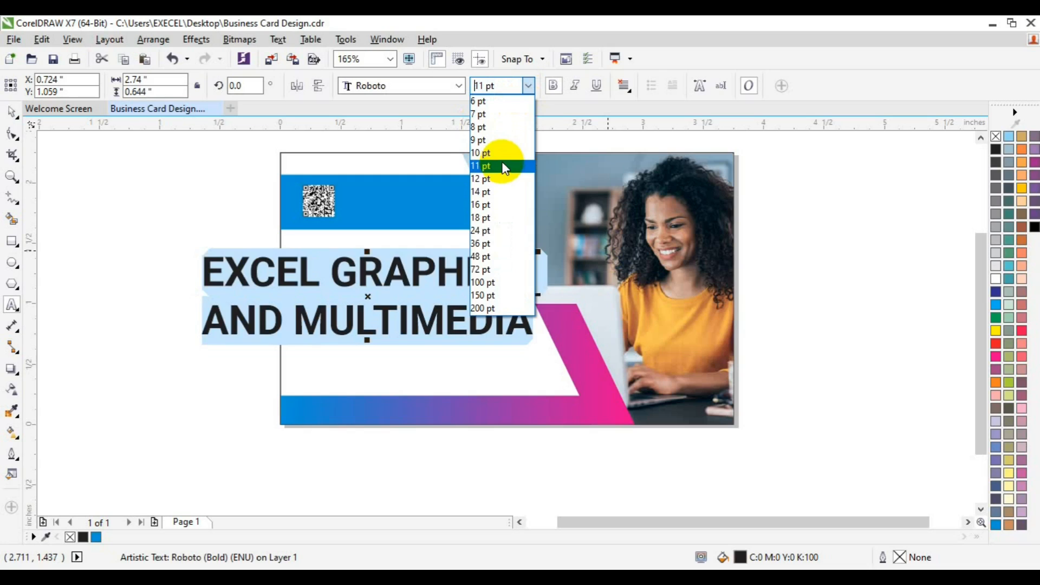
pyautogui.click(503, 166)
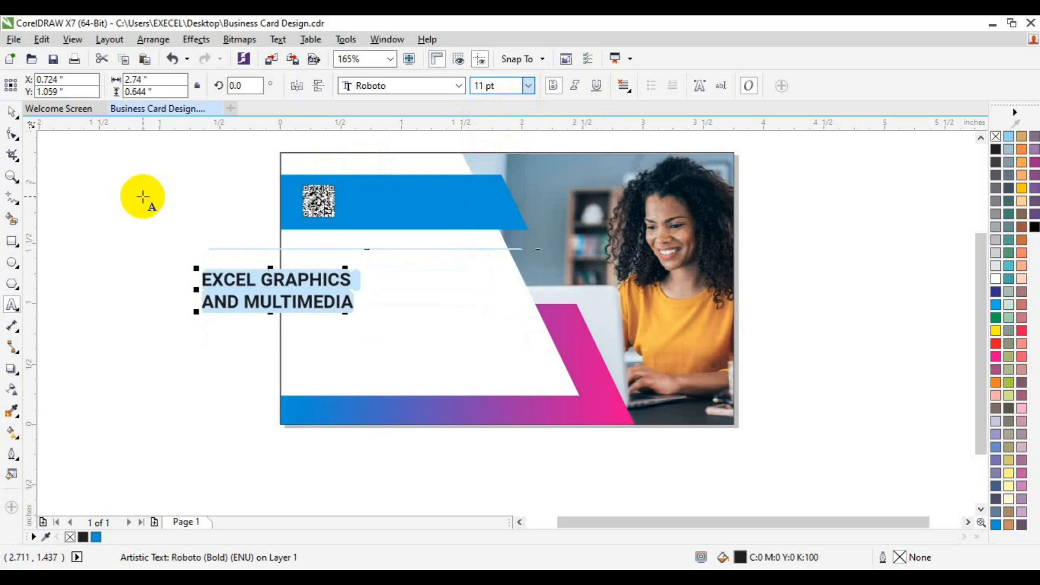
# Move the company name onto the blue band beside the QR code and fill it white
pyautogui.click(12, 112)
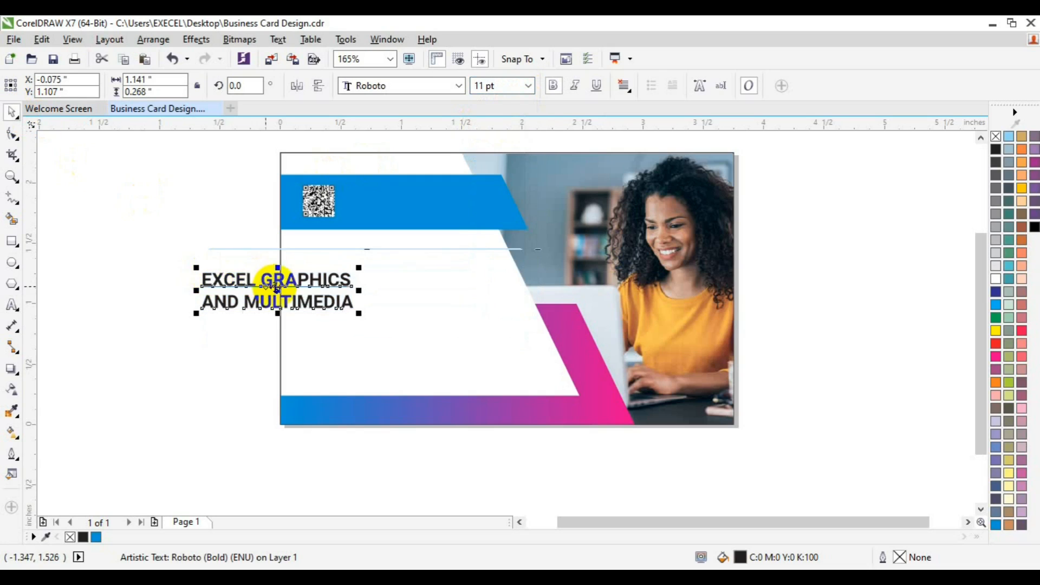
pyautogui.moveTo(275, 288); pyautogui.dragTo(415, 196)
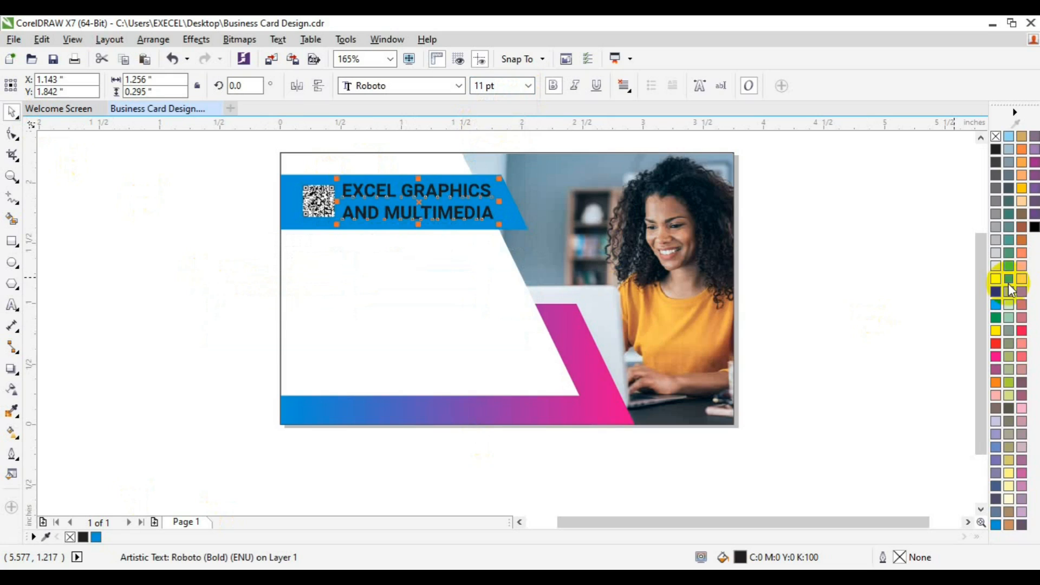
pyautogui.click(997, 283)
# Center the company name vertically on the QR code and group the two objects
pyautogui.keyDown('shift'); pyautogui.click(318, 212); pyautogui.keyUp('shift')
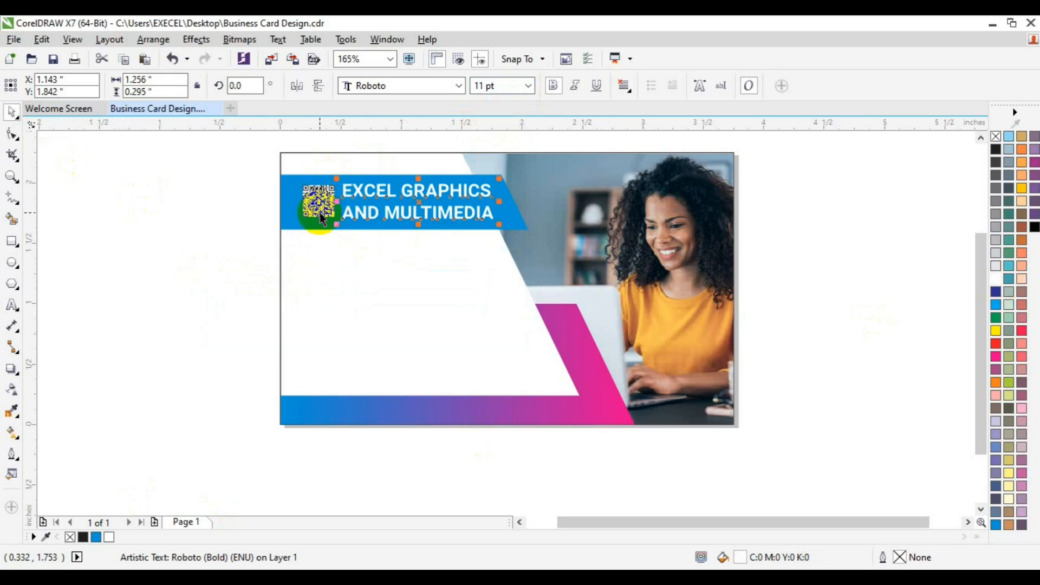
pyautogui.moveTo(318, 211); pyautogui.dragTo(319, 210)
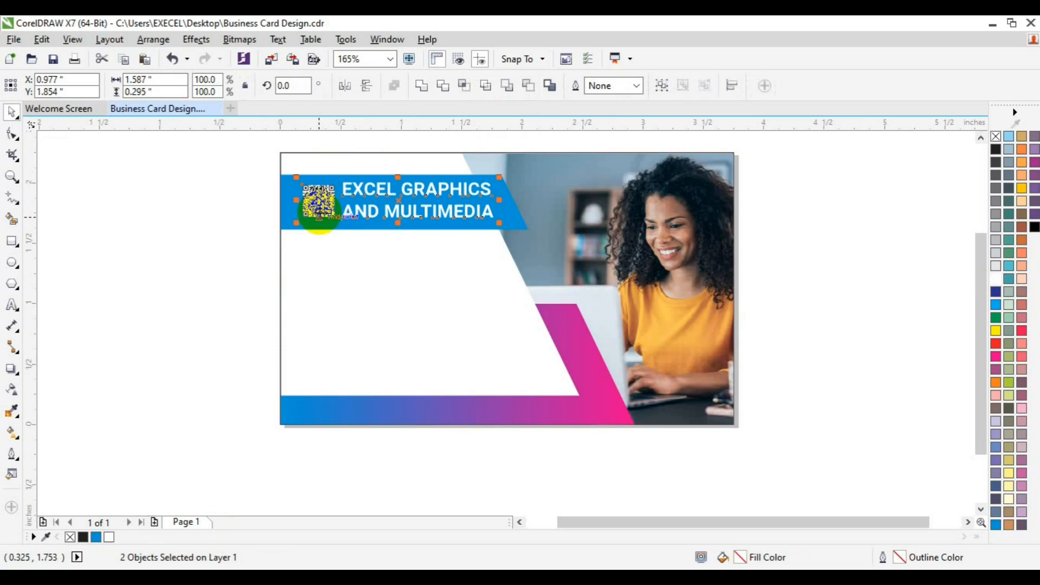
pyautogui.hotkey('ctrl', 'g')
pyautogui.click(323, 229)
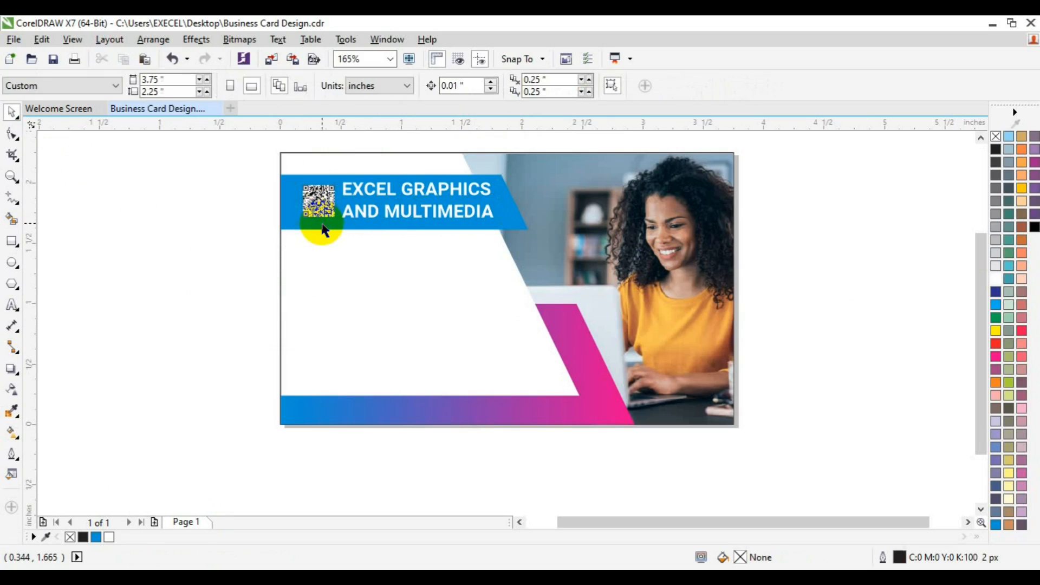
# Center the QR code and company name group horizontally and vertically within the blue band
pyautogui.click(319, 215)
pyautogui.keyDown('shift'); pyautogui.click(286, 223); pyautogui.keyUp('shift')
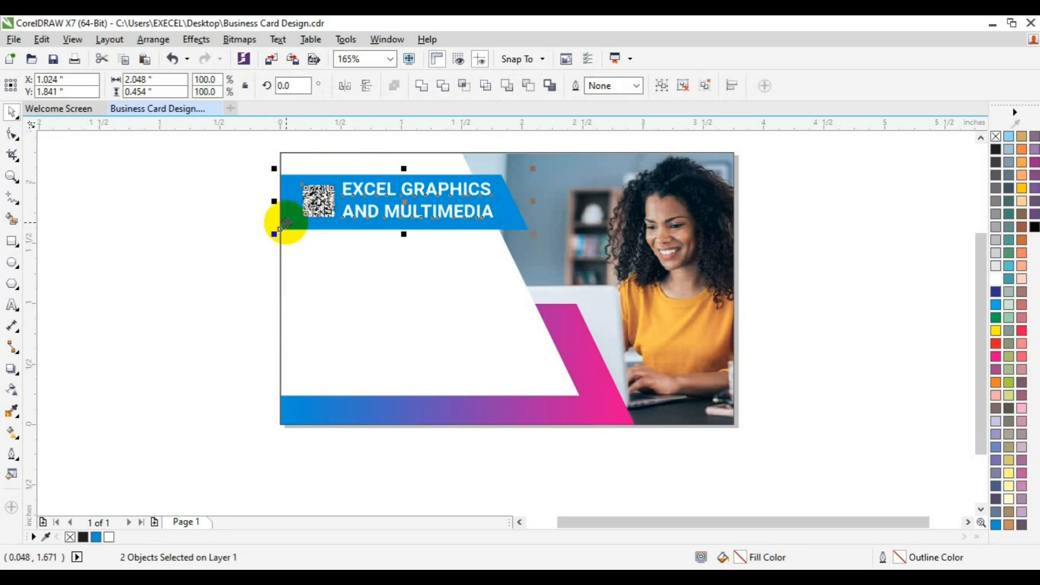
pyautogui.press('c')
pyautogui.press('e')
pyautogui.click(183, 238)
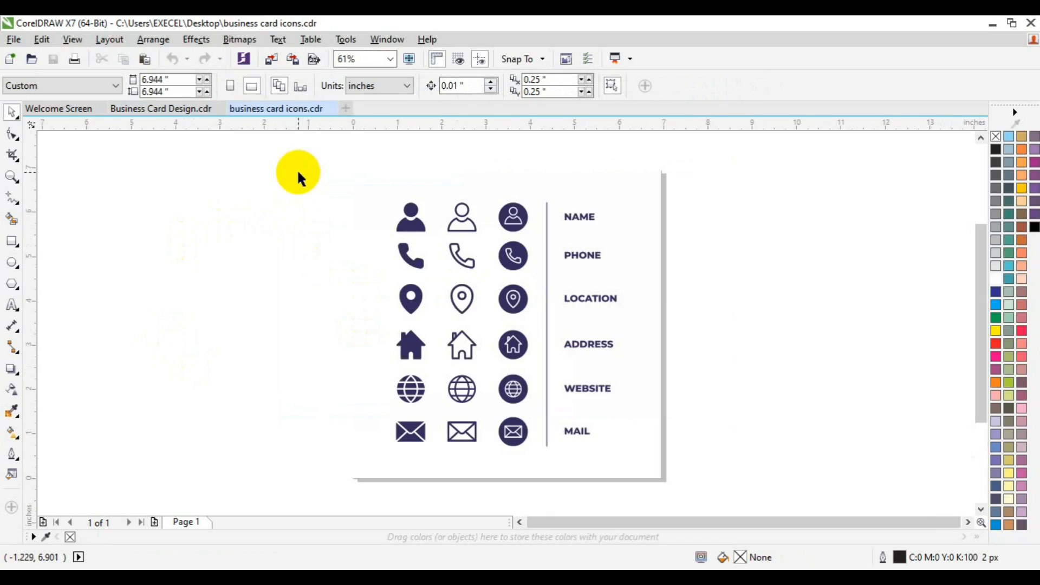
# Group the solid name, phone, location, address and website icons in business card icons.cdr and bring them into Business Card Design.cdr
pyautogui.moveTo(298, 172); pyautogui.dragTo(439, 408)
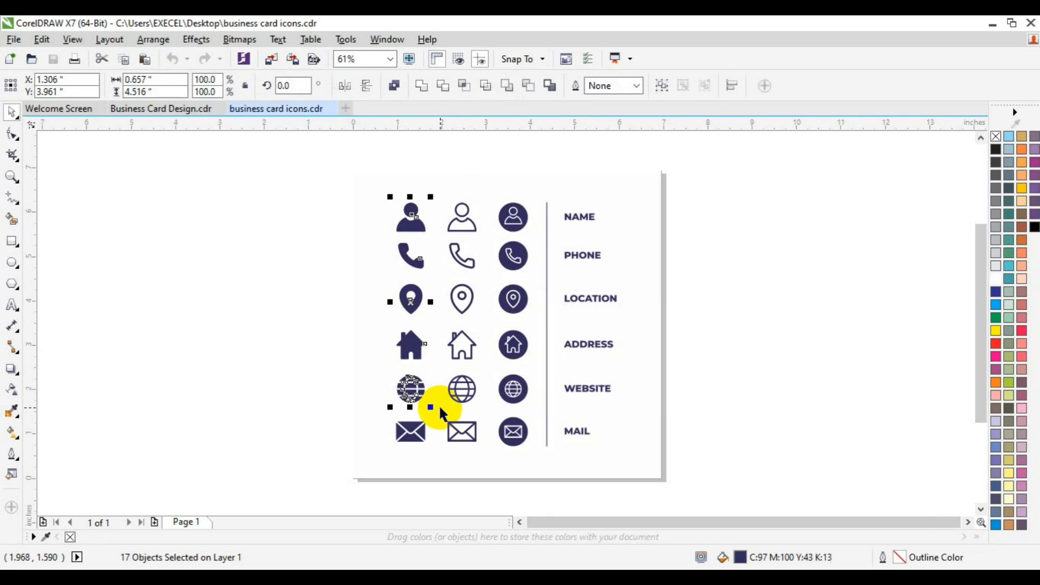
pyautogui.hotkey('ctrl', 'g')
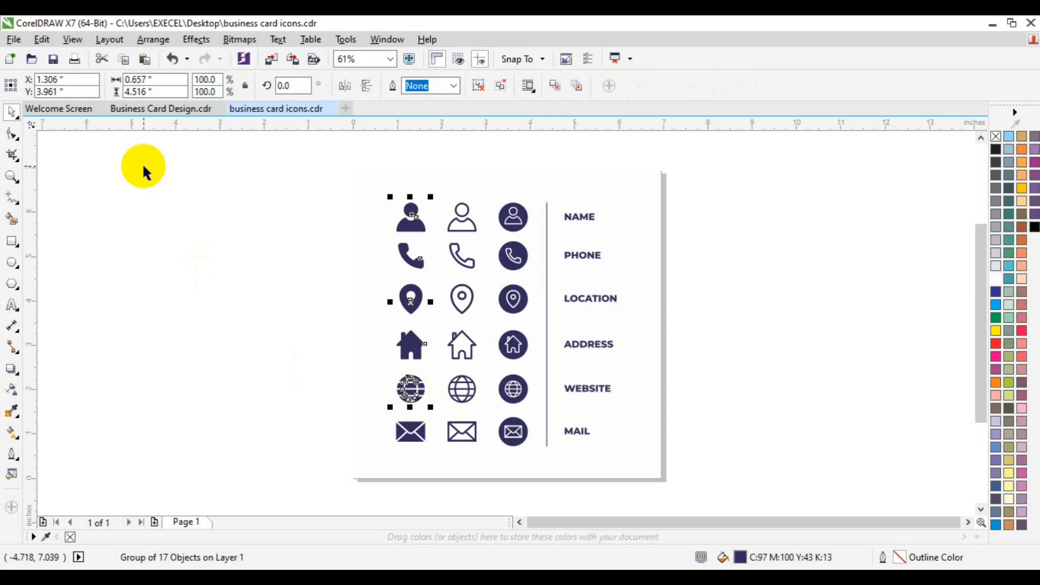
pyautogui.click(135, 108)
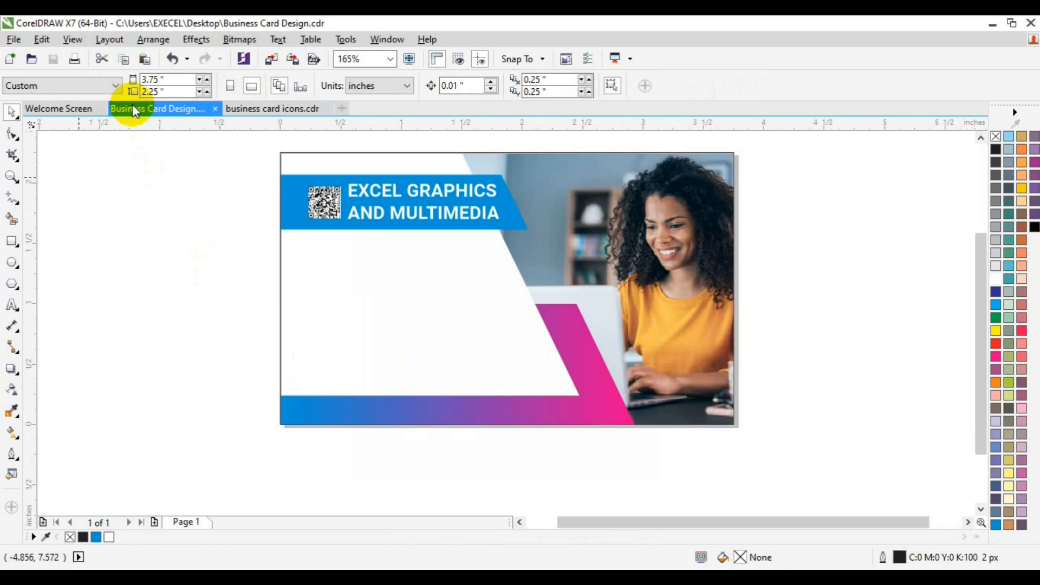
pyautogui.moveTo(132, 104); pyautogui.dragTo(246, 225)
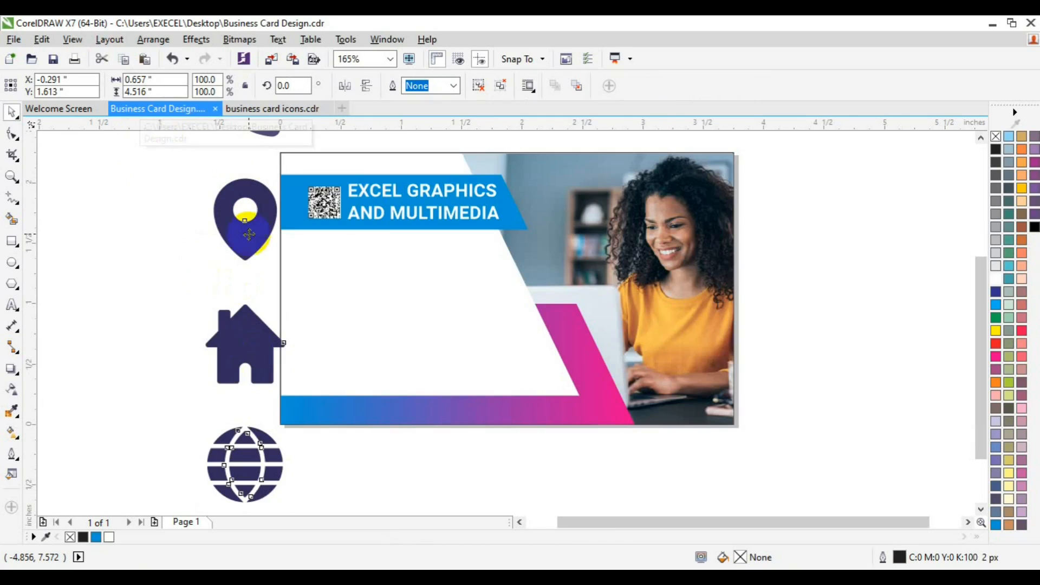
# Scale the icon group to 18% and place it in the white area near the card's left edge, below the blue band
pyautogui.moveTo(249, 234); pyautogui.dragTo(249, 445)
pyautogui.moveTo(294, 180); pyautogui.dragTo(261, 365)
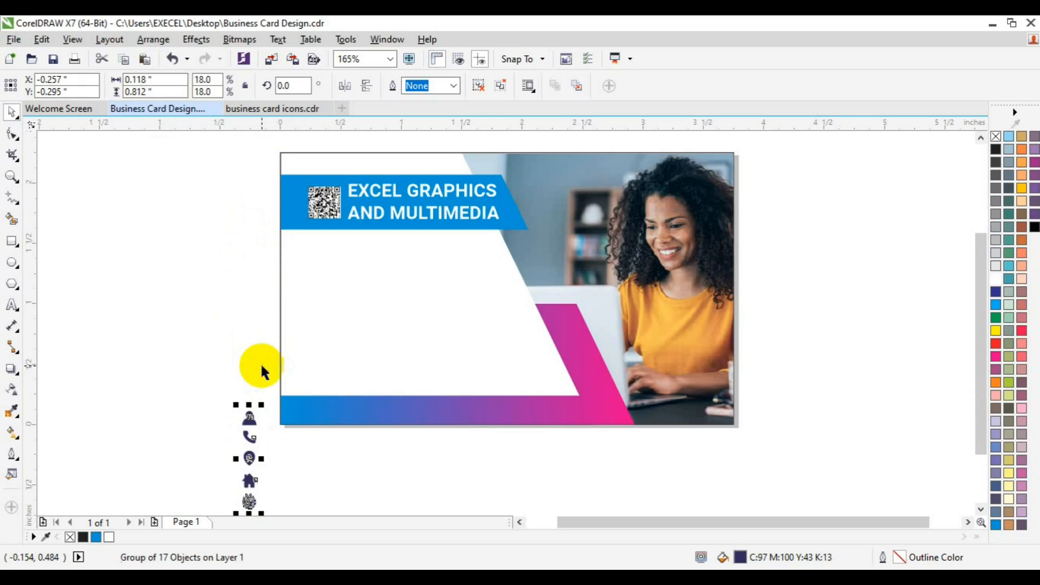
pyautogui.press('p')
pyautogui.click(11, 177)
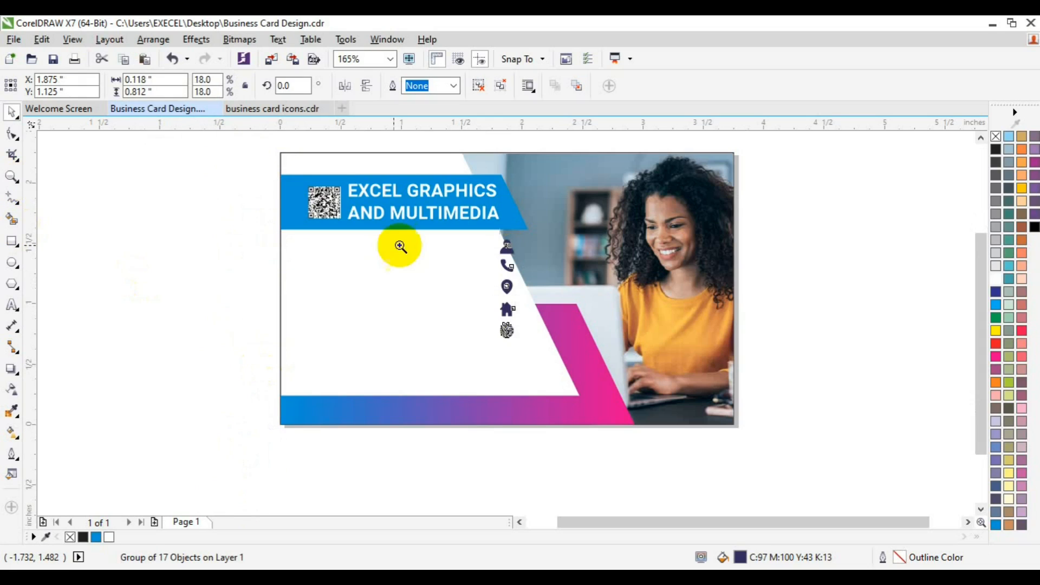
pyautogui.click(523, 286)
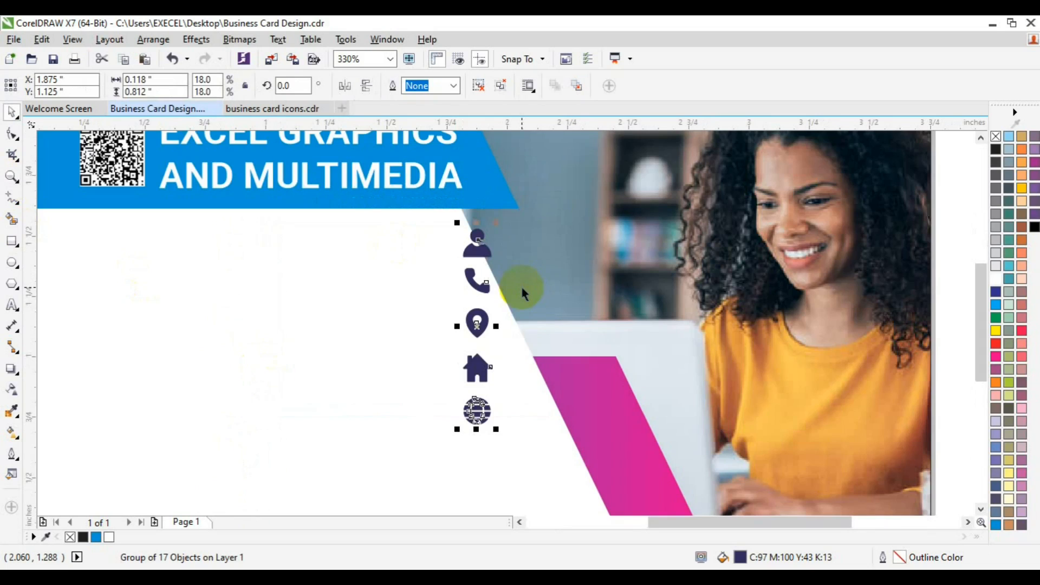
pyautogui.click(518, 521)
pyautogui.click(518, 521)
pyautogui.moveTo(644, 330); pyautogui.dragTo(264, 403)
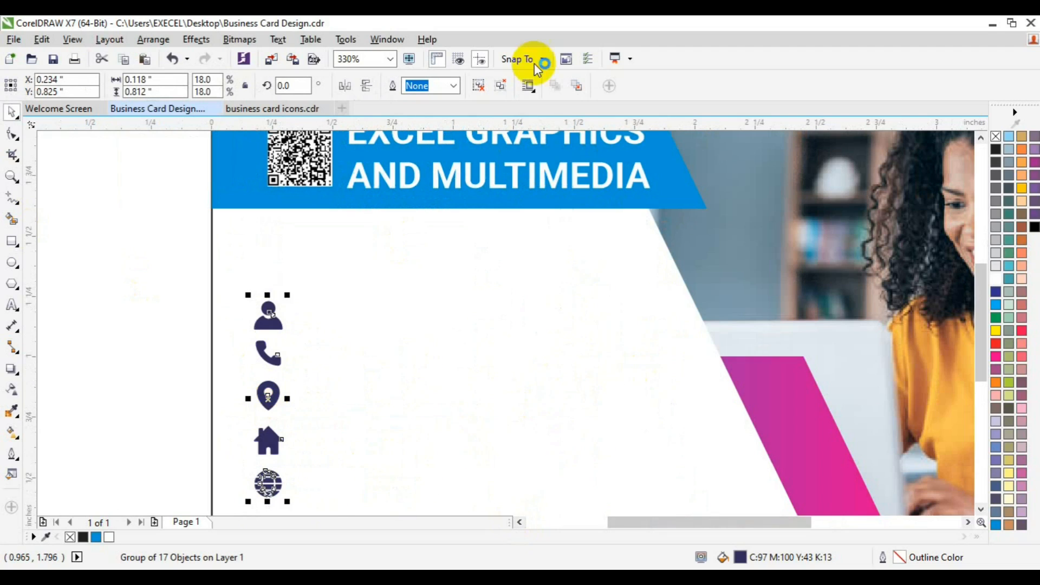
# Ungroup the icon column and regroup the two parts of the person icon
pyautogui.click(485, 85)
pyautogui.moveTo(157, 280); pyautogui.dragTo(327, 340)
pyautogui.hotkey('ctrl', 'g')
# Move the person icon up to just below the blue band and fill it Magenta (C0 M100 Y0 K0)
pyautogui.moveTo(269, 317); pyautogui.dragTo(270, 259)
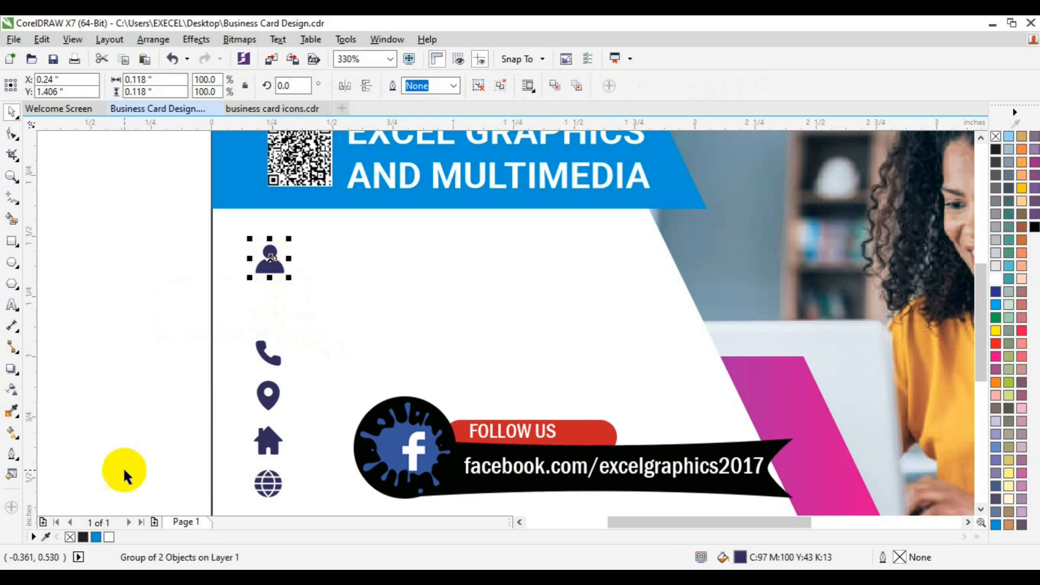
pyautogui.click(996, 358)
pyautogui.click(149, 343)
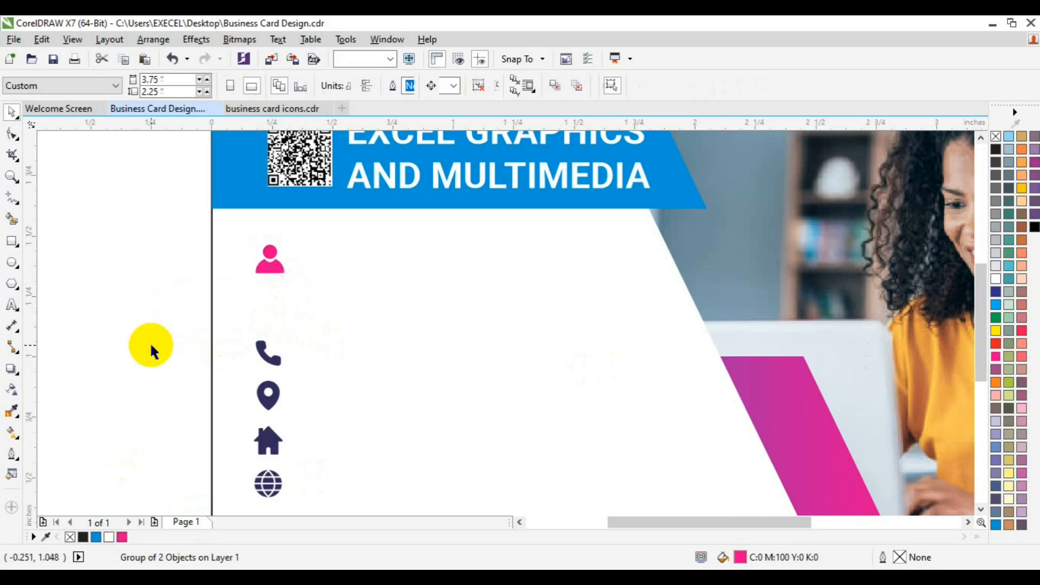
# Duplicate the QR code and company name group, ungroup the copy and delete its QR code, keeping the copied text
pyautogui.click(391, 182)
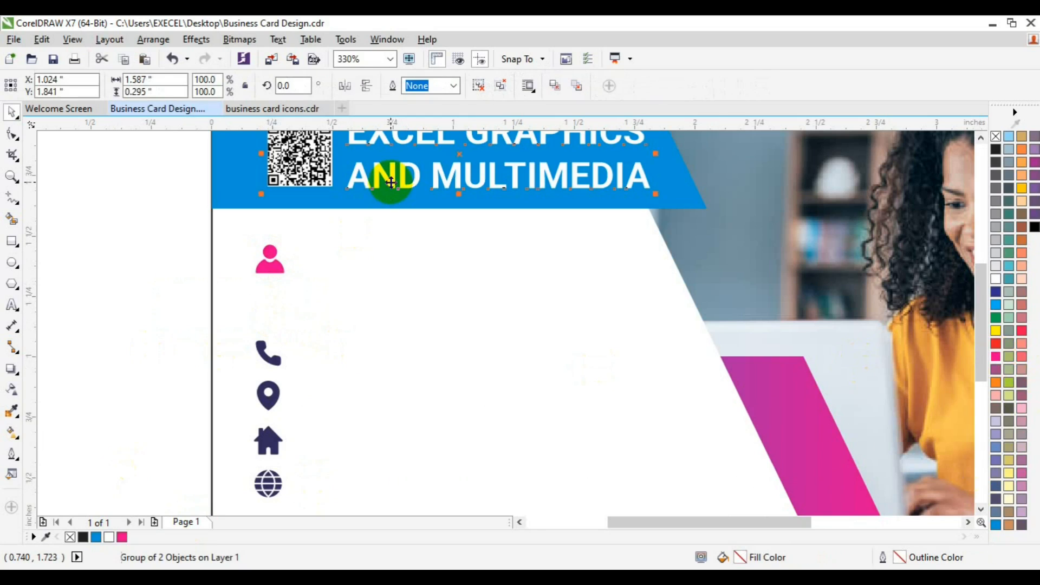
pyautogui.hotkey('ctrl', 'd')
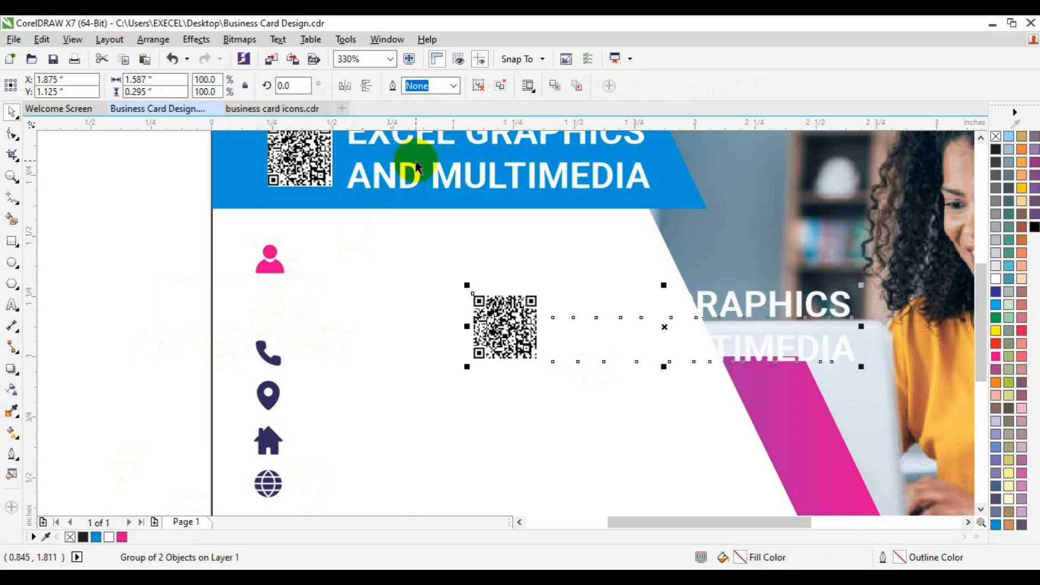
pyautogui.click(149, 260)
pyautogui.click(480, 321)
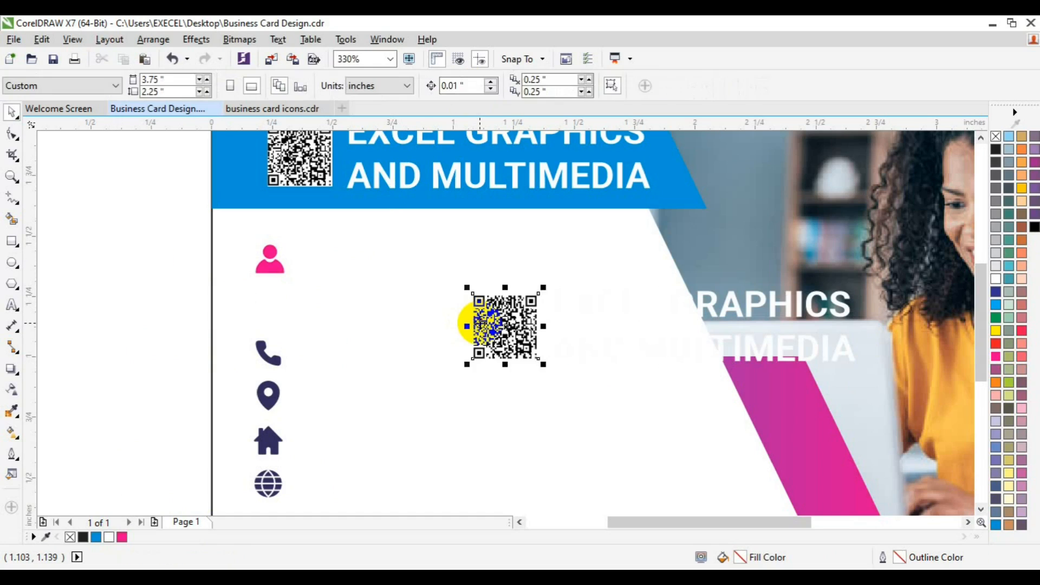
pyautogui.press('Delete')
pyautogui.click(629, 305)
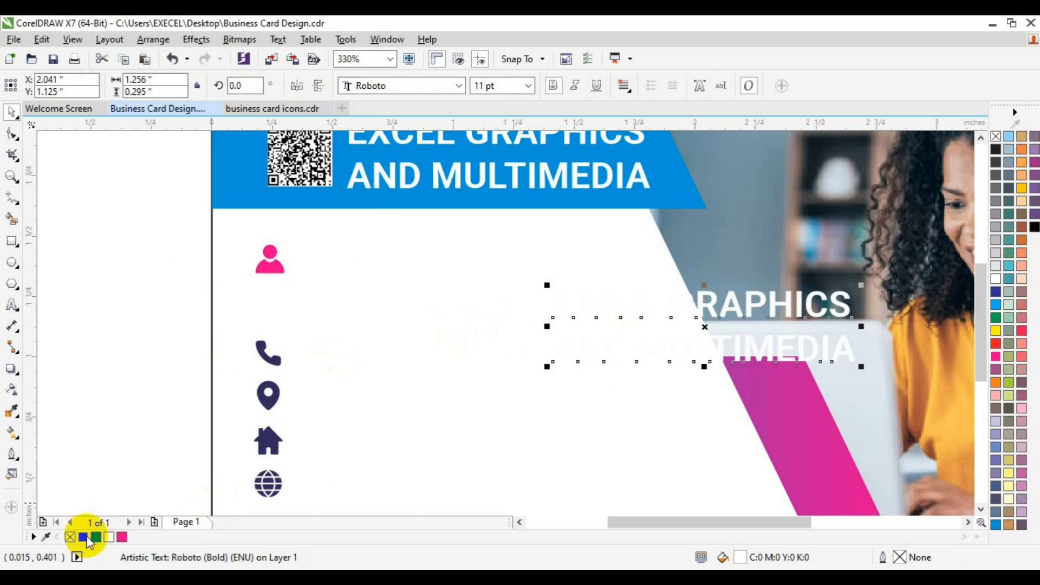
# Fill the copied company text black and replace its wording with the card holder's full name in capitals
pyautogui.click(84, 537)
pyautogui.click(12, 305)
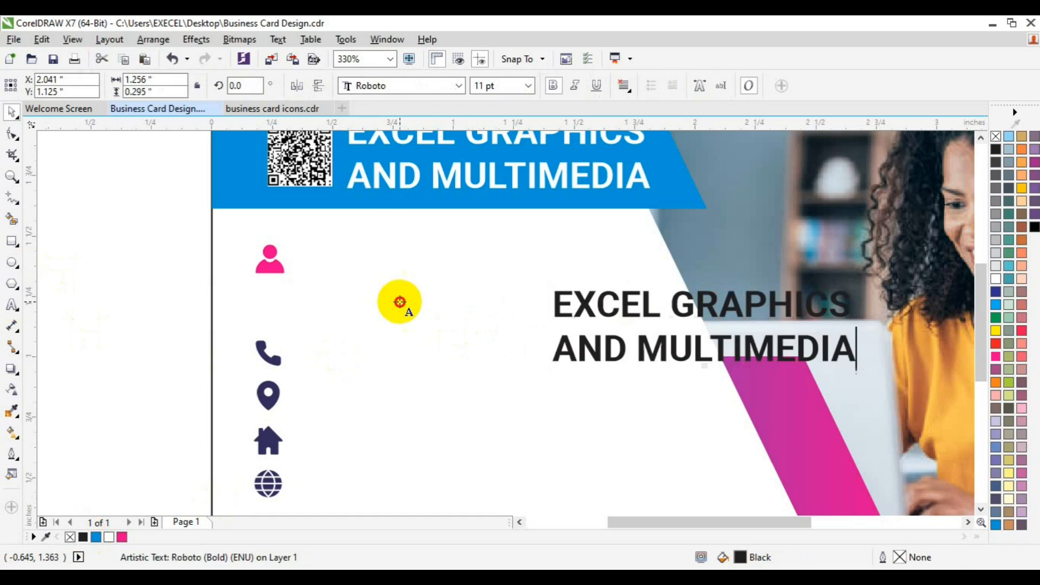
pyautogui.hotkey('ctrl', 'a')
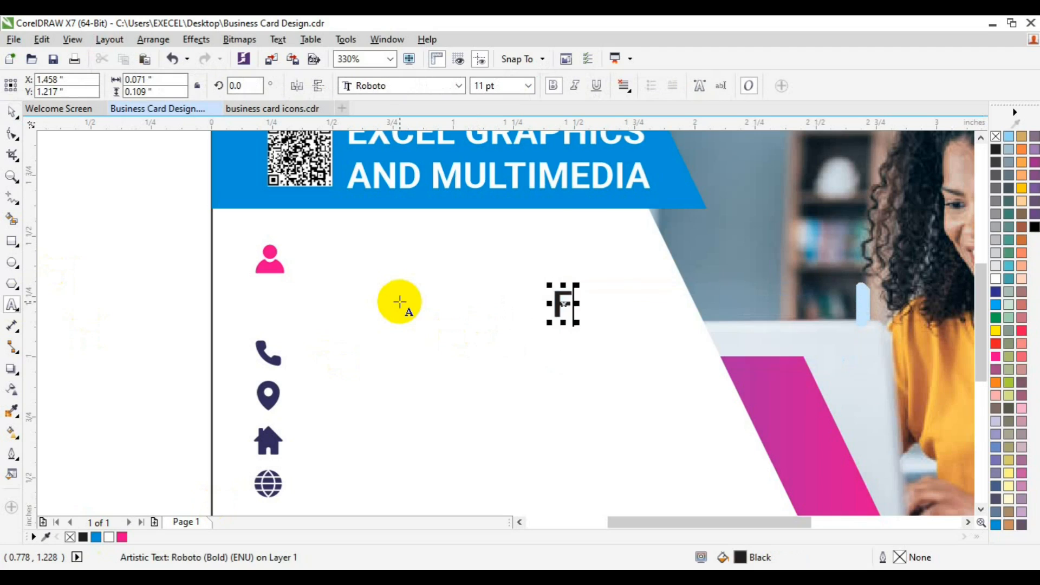
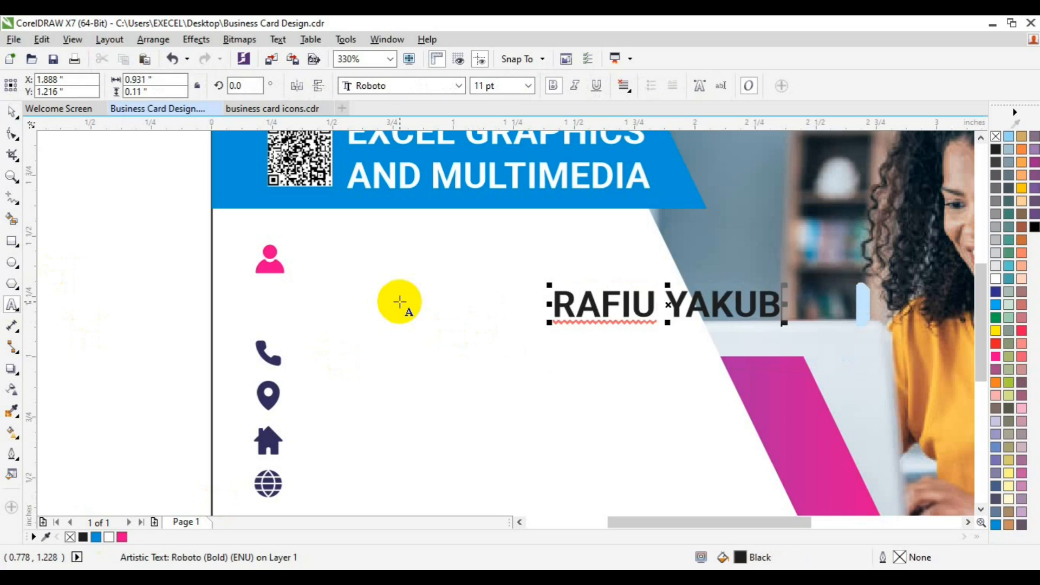
pyautogui.hotkey('shift', 'Left')
pyautogui.hotkey('shift', 'Left')
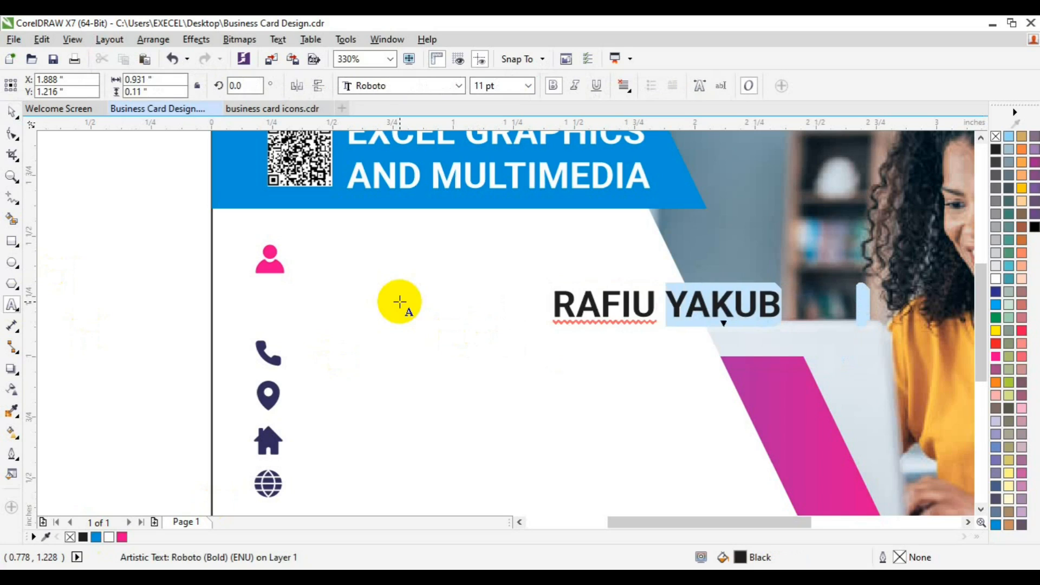
pyautogui.hotkey('shift', 'Left')
pyautogui.hotkey('shift', 'Left')
pyautogui.hotkey('shift', 'Left')
pyautogui.hotkey('shift', 'Left')
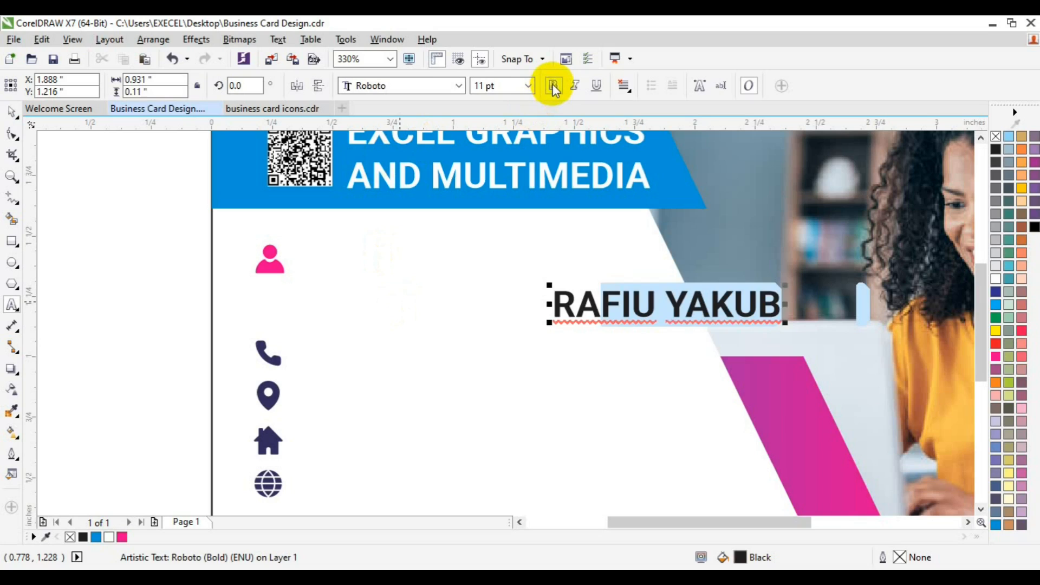
pyautogui.click(554, 86)
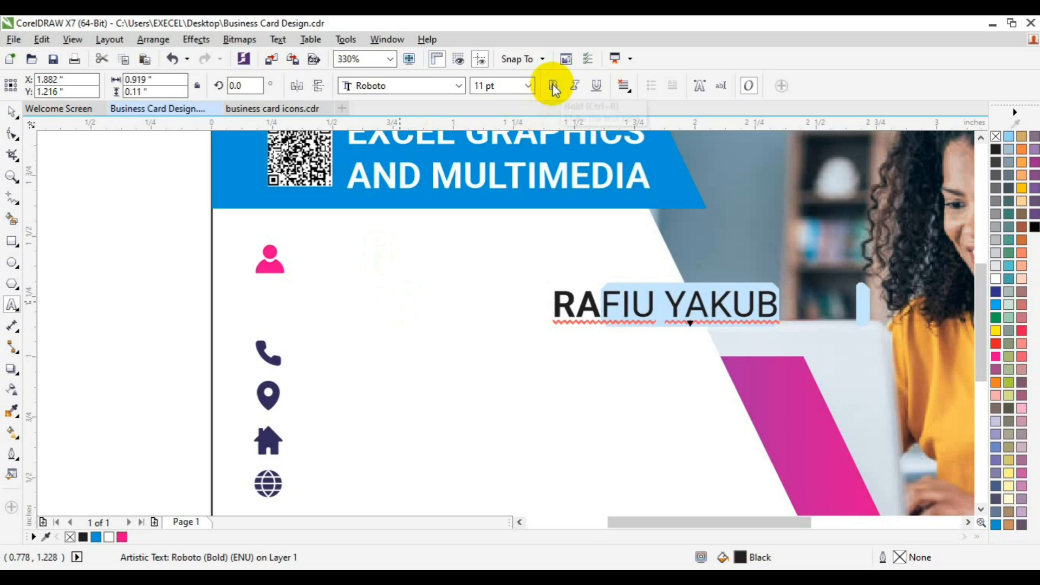
pyautogui.hotkey('ctrl', 'z')
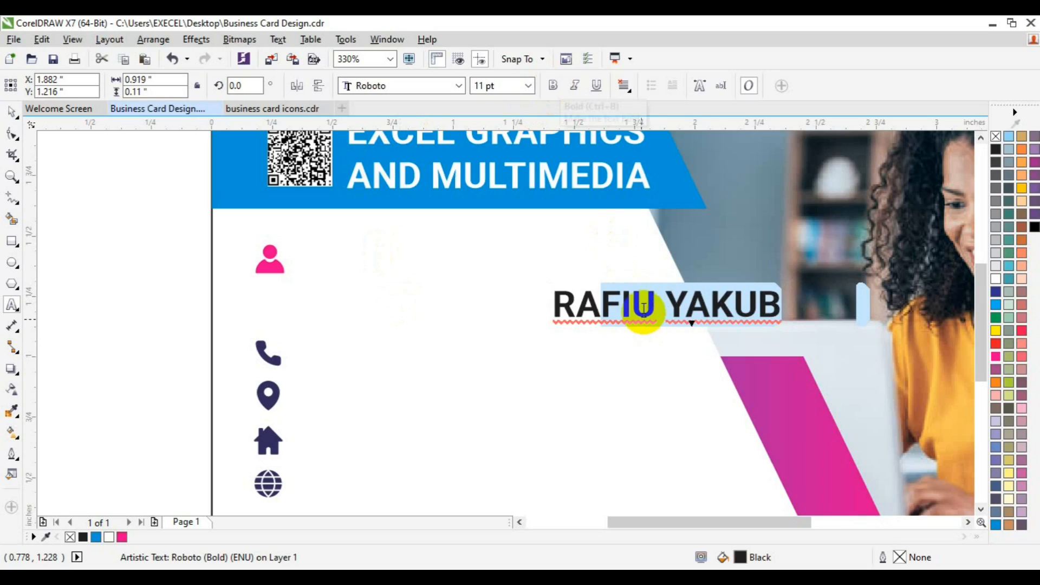
# Set the whole name text to 12 pt and place it just beside the magenta person icon
pyautogui.hotkey('ctrl', 'a')
pyautogui.click(528, 86)
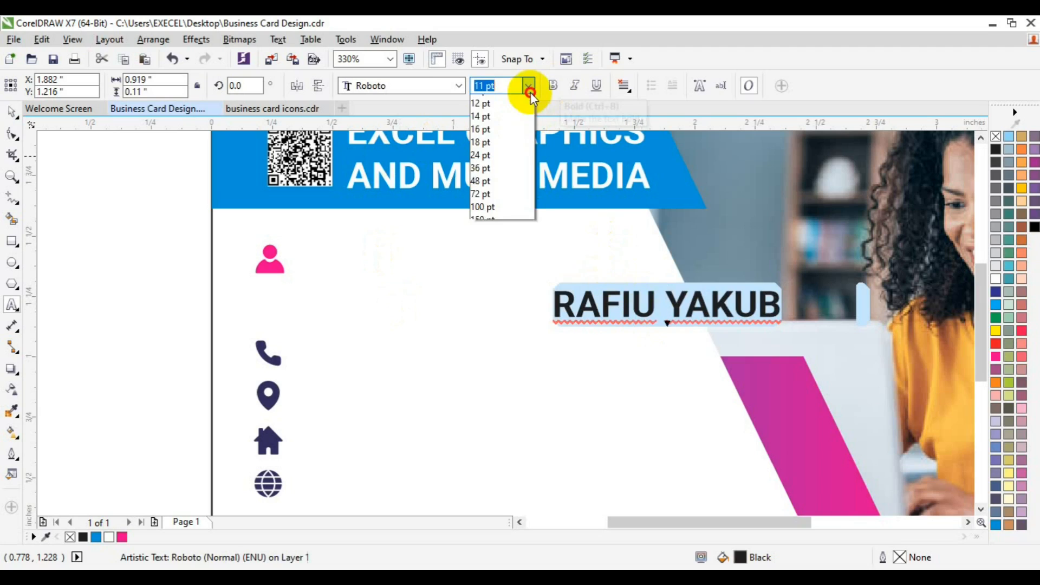
pyautogui.click(506, 178)
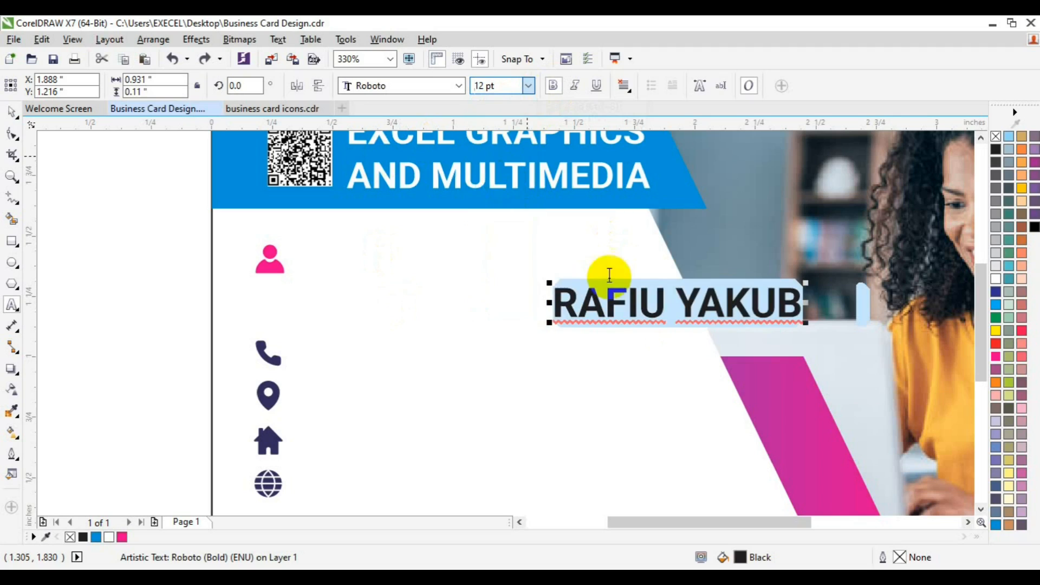
pyautogui.click(12, 133)
pyautogui.click(677, 304)
pyautogui.moveTo(680, 305); pyautogui.dragTo(429, 257)
# Break the name apart into separate words and remove bold from the surname
pyautogui.hotkey('ctrl', 'k')
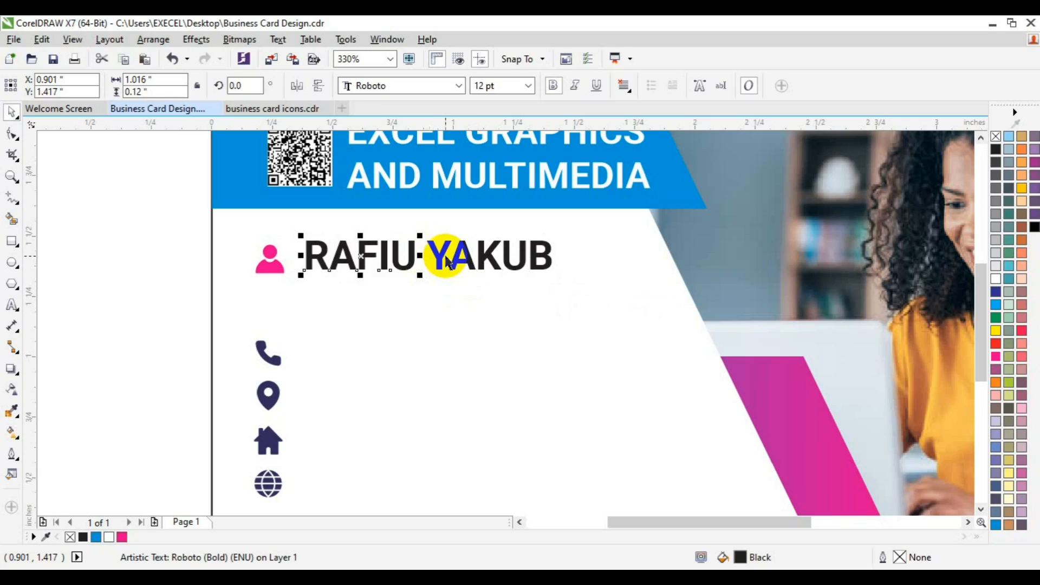
pyautogui.click(446, 257)
pyautogui.click(441, 258)
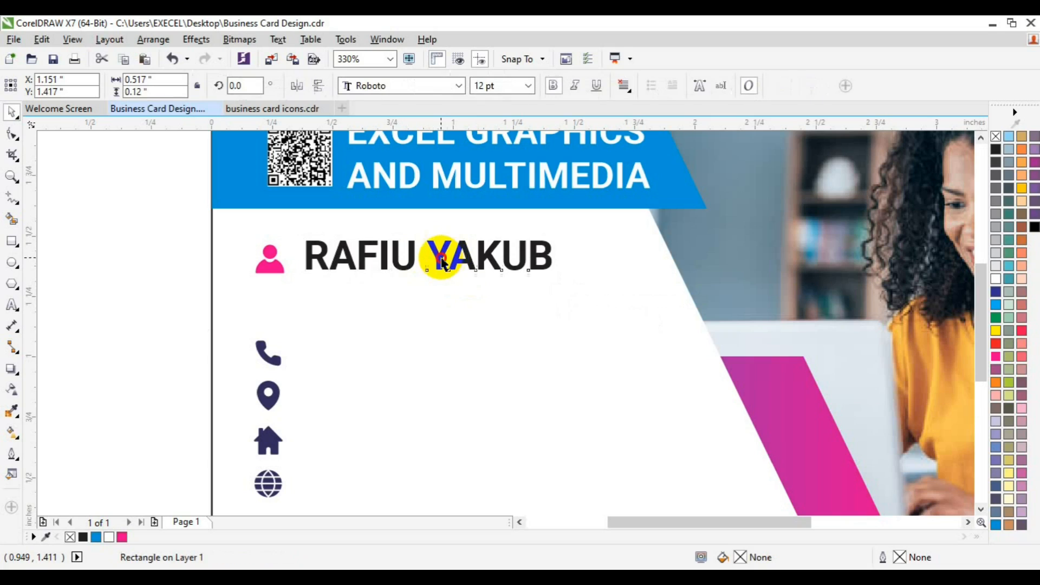
pyautogui.click(553, 87)
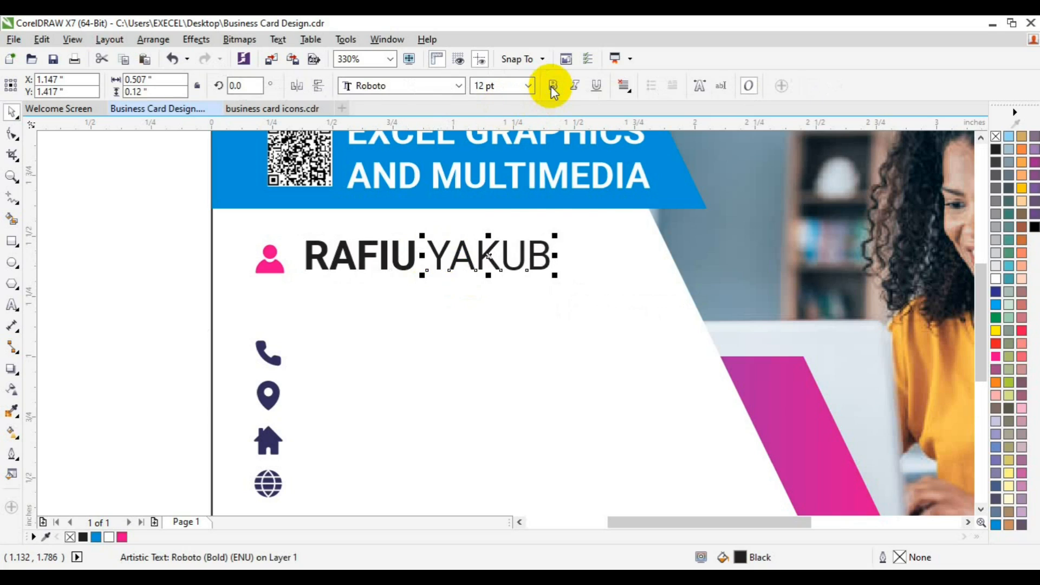
# Duplicate the surname below the name line and replace the copy's text with CREATIVE DIRECTOR
pyautogui.hotkey('ctrl', 'd')
pyautogui.moveTo(548, 195); pyautogui.dragTo(393, 301)
pyautogui.click(12, 305)
pyautogui.click(403, 294)
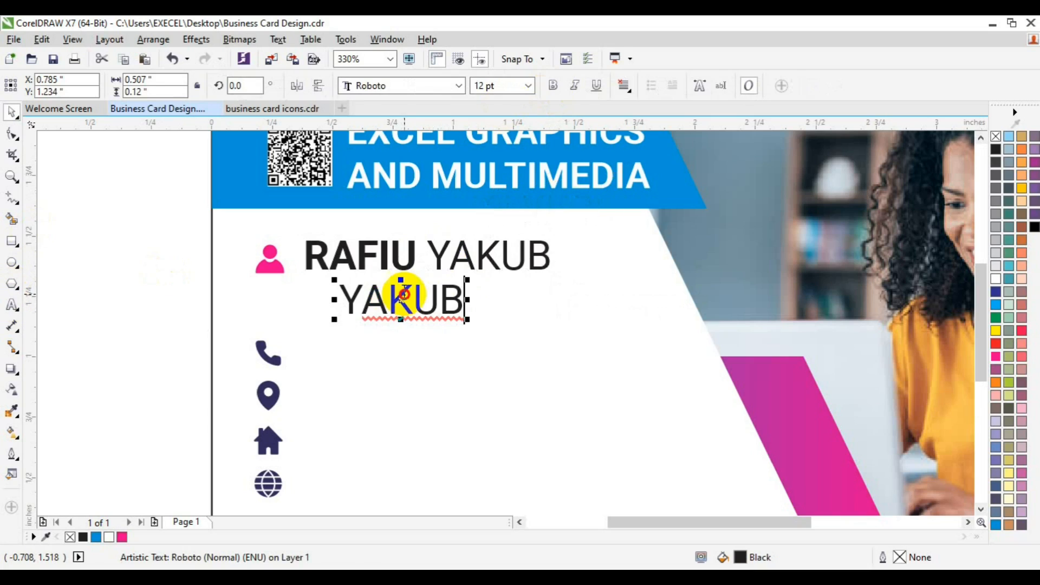
pyautogui.doubleClick(404, 294)
pyautogui.write('CREA')
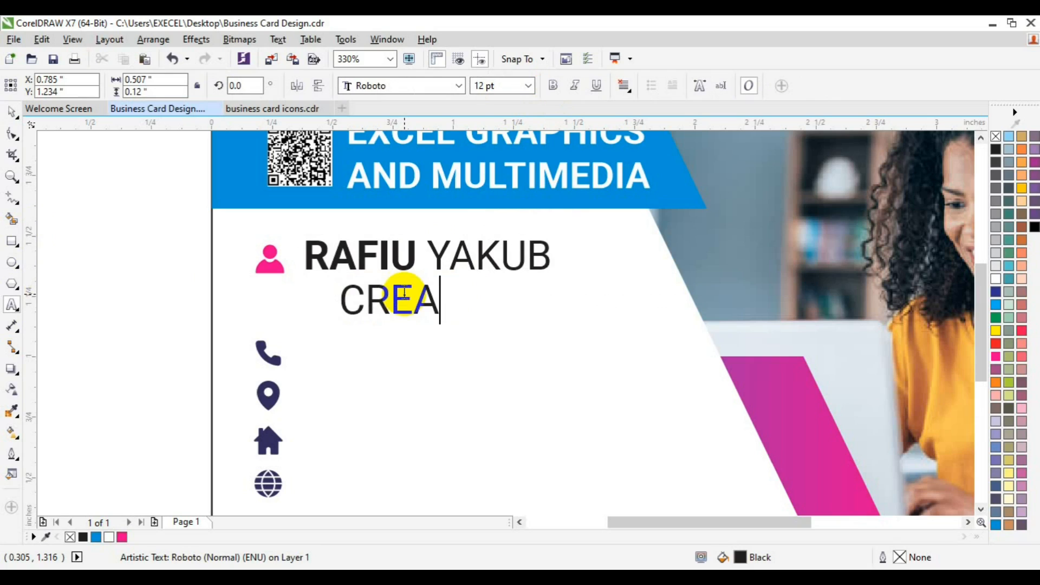
pyautogui.write('TIVE')
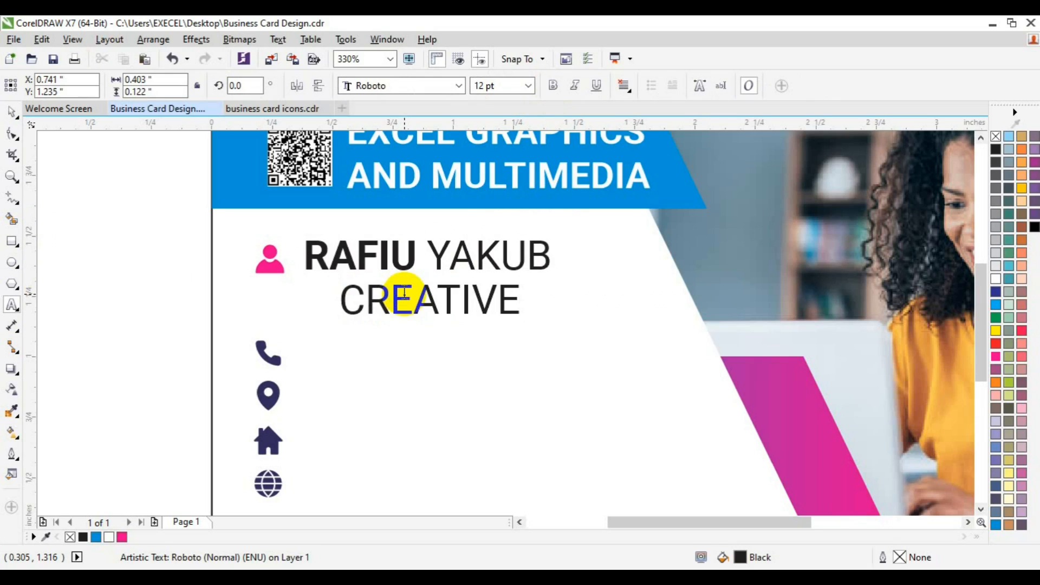
pyautogui.write(' DIRECTOR')
# Set the CREATIVE DIRECTOR text to 6 pt and move it directly beneath the name, starting at the name's left edge
pyautogui.hotkey('ctrl', 'a')
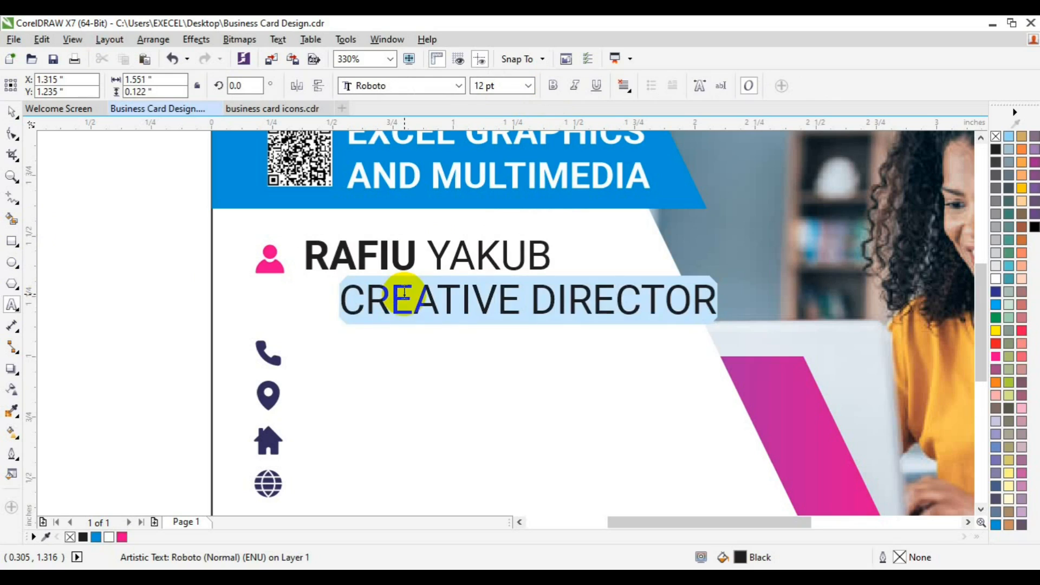
pyautogui.click(520, 105)
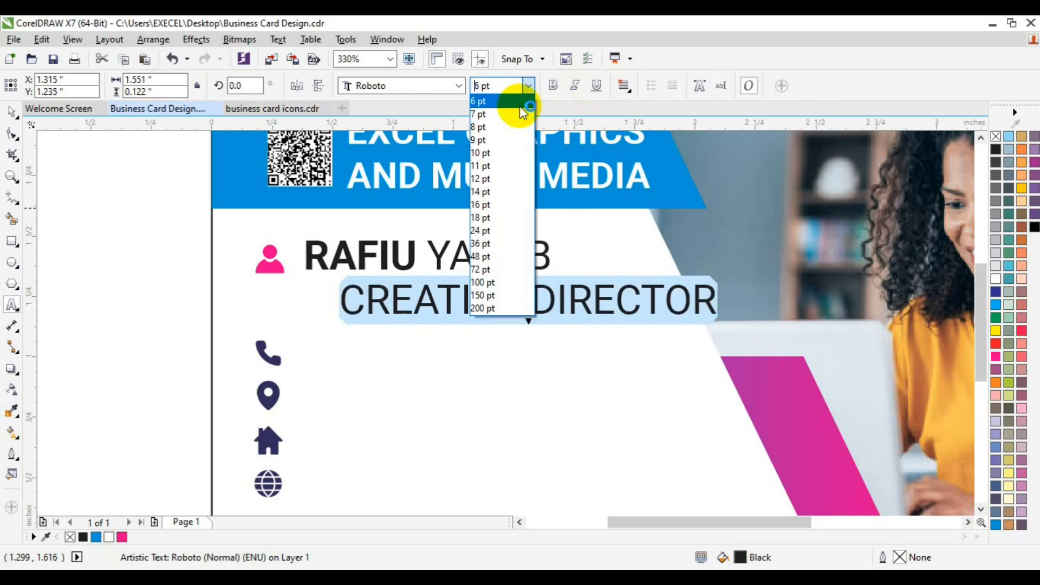
pyautogui.click(12, 115)
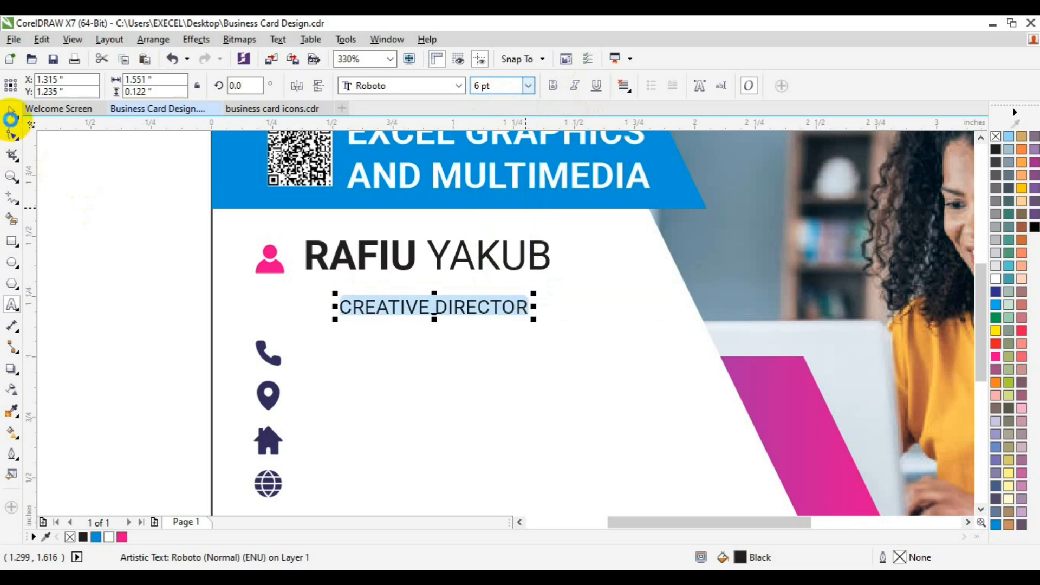
pyautogui.click(425, 325)
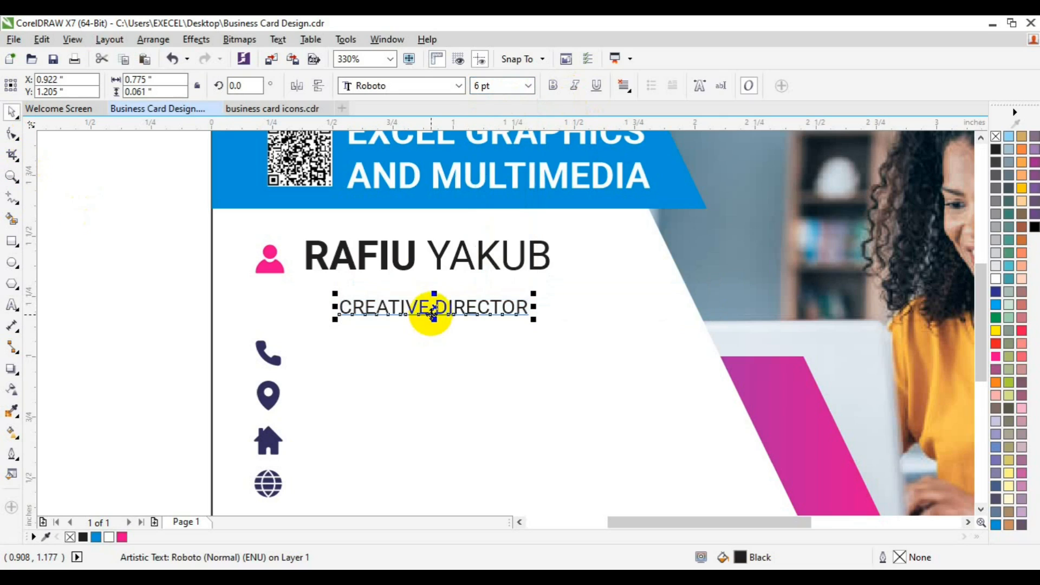
pyautogui.moveTo(413, 302); pyautogui.dragTo(384, 283)
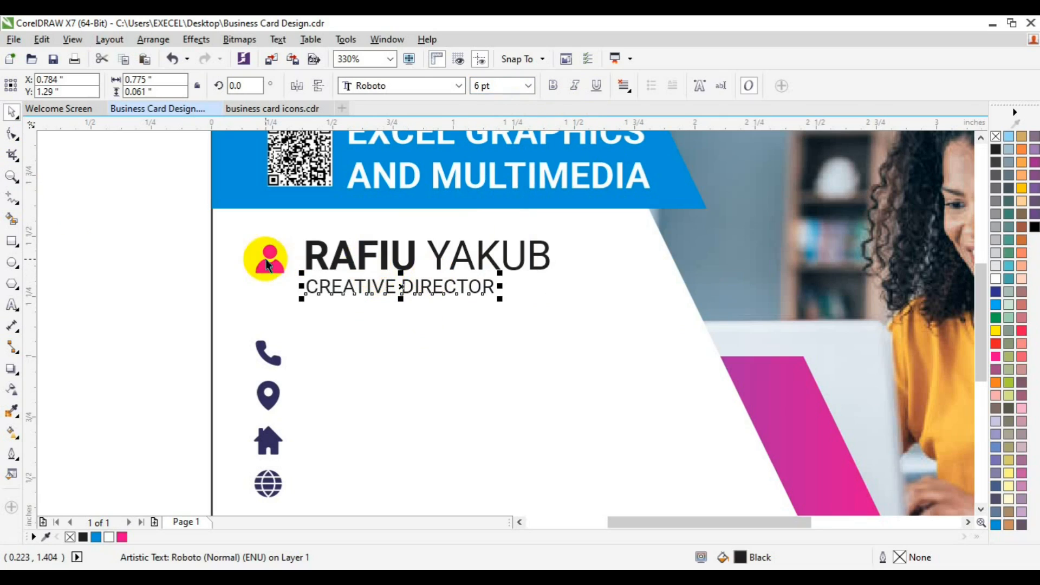
# Group the first name and surname into one object
pyautogui.click(317, 260)
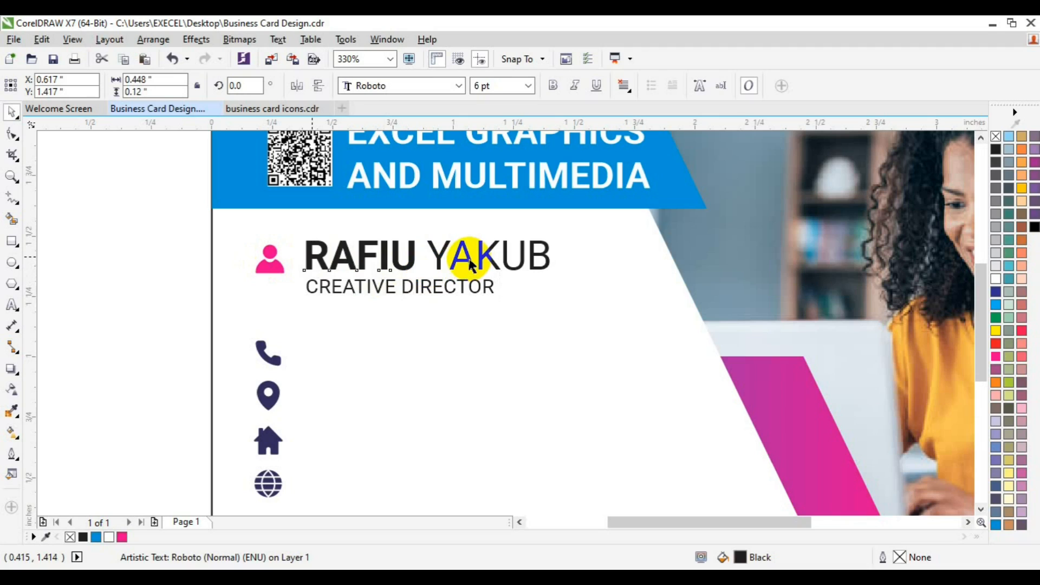
pyautogui.click(470, 264)
pyautogui.keyDown('shift'); pyautogui.click(469, 259); pyautogui.keyUp('shift')
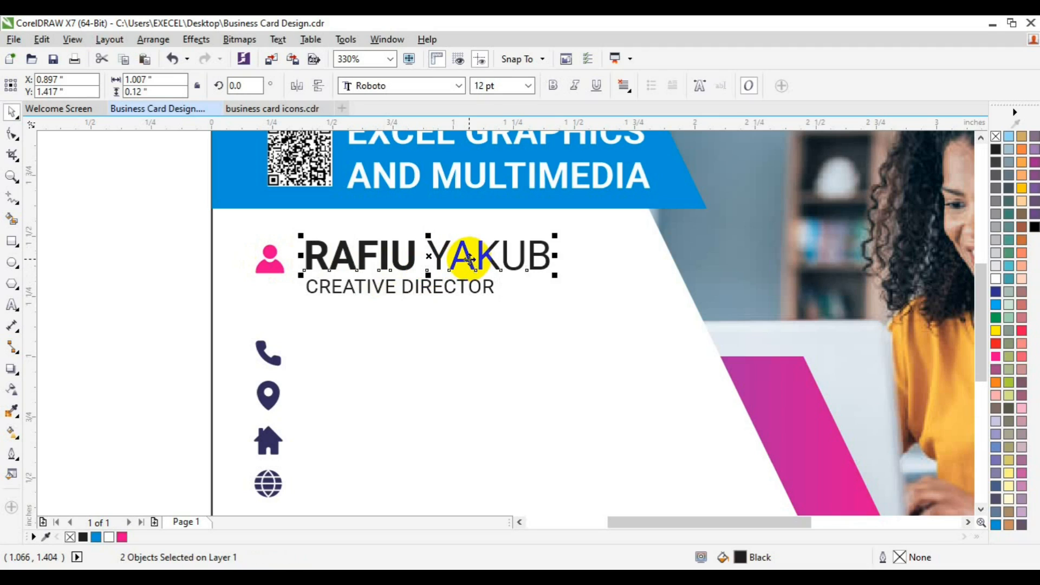
pyautogui.hotkey('ctrl', 'g')
# Place a copy of the CREATIVE DIRECTOR text in the white area beside the phone icon
pyautogui.click(441, 293)
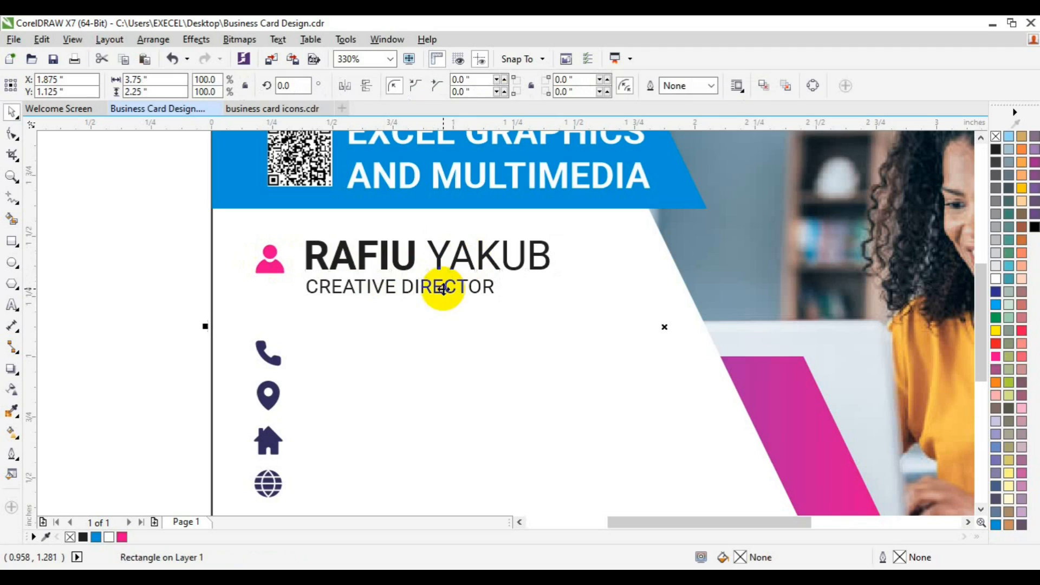
pyautogui.press('Escape')
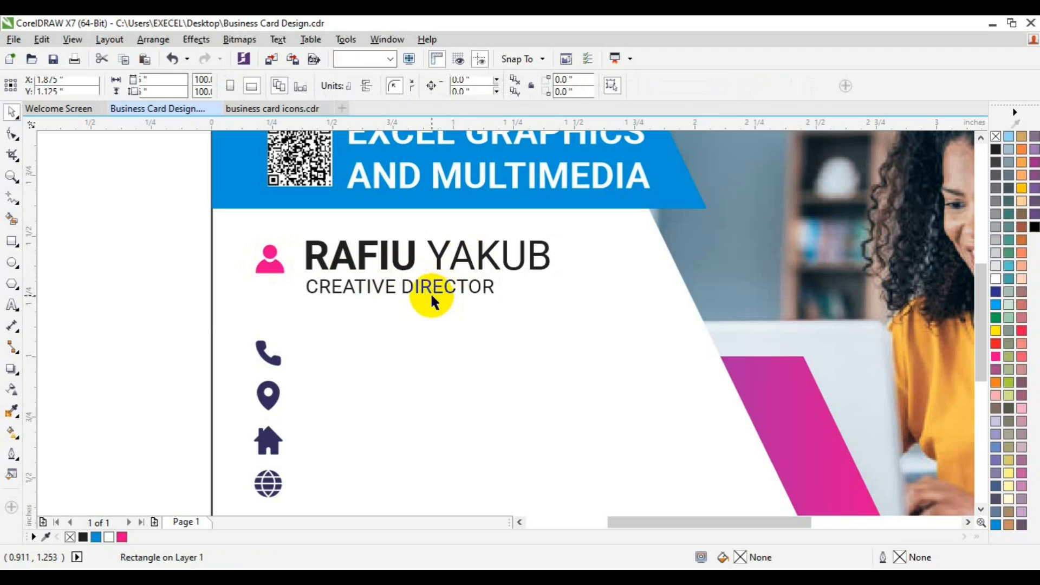
pyautogui.click(428, 291)
pyautogui.moveTo(428, 295); pyautogui.dragTo(425, 355)
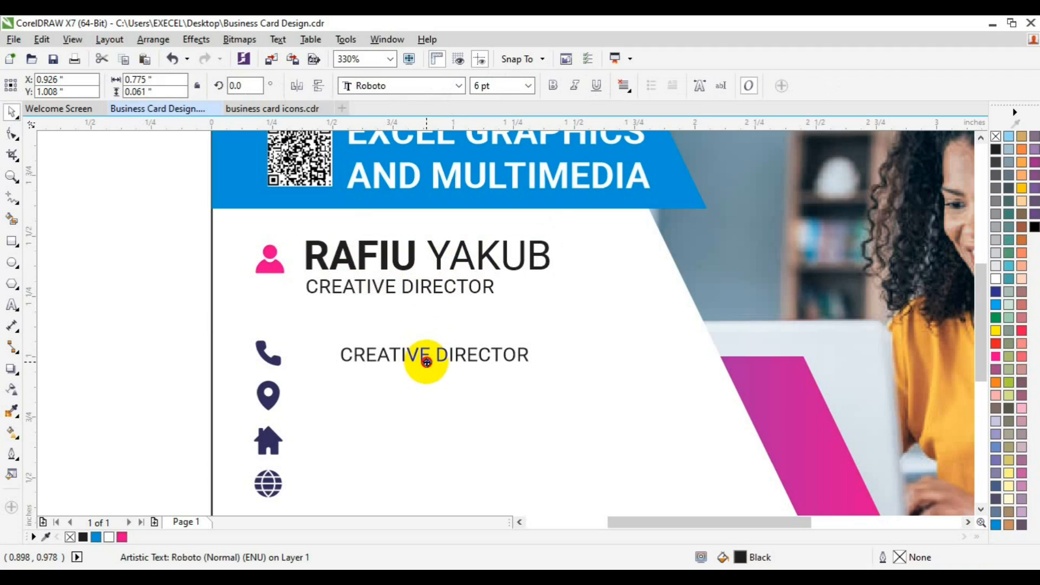
# Left-align the name with the CREATIVE DIRECTOR line beneath it and group the two
pyautogui.click(324, 254)
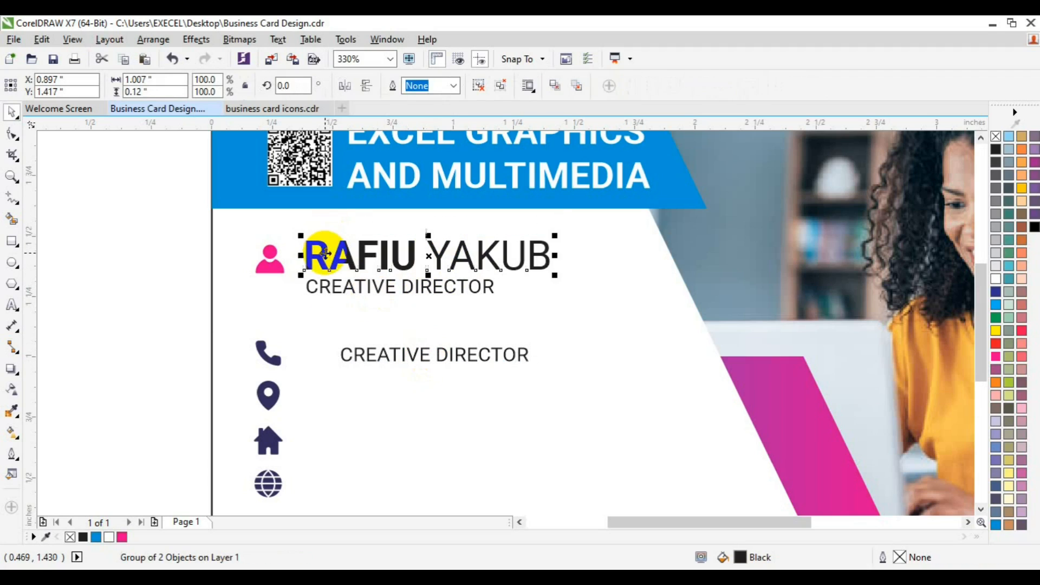
pyautogui.keyDown('shift'); pyautogui.click(327, 287); pyautogui.keyUp('shift')
pyautogui.press('l')
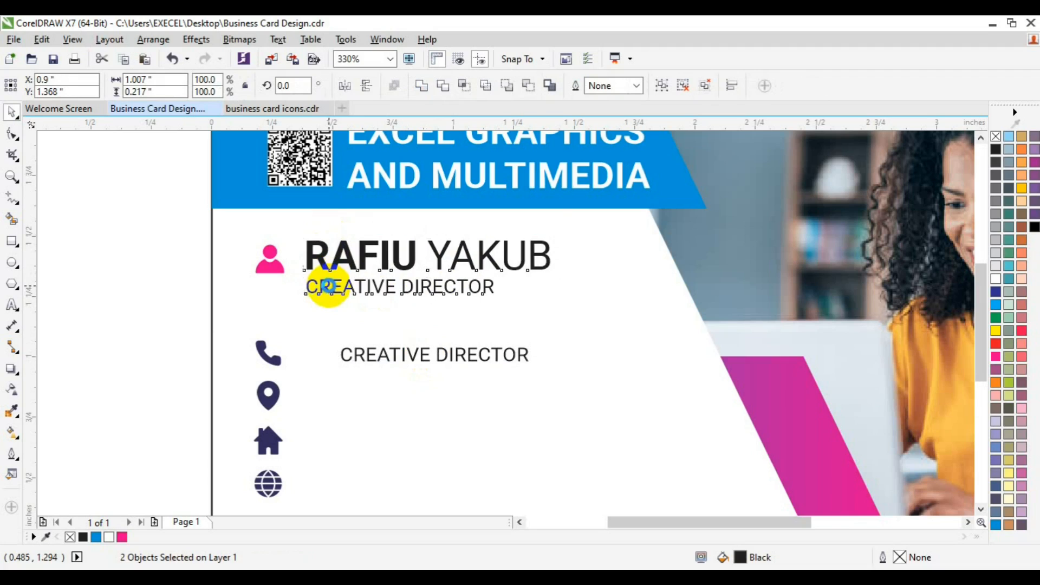
pyautogui.hotkey('ctrl', 'g')
# Center the name and title group vertically on the person icon and enlarge the icon to 130.7%
pyautogui.keyDown('shift'); pyautogui.click(263, 266); pyautogui.keyUp('shift')
pyautogui.press('e')
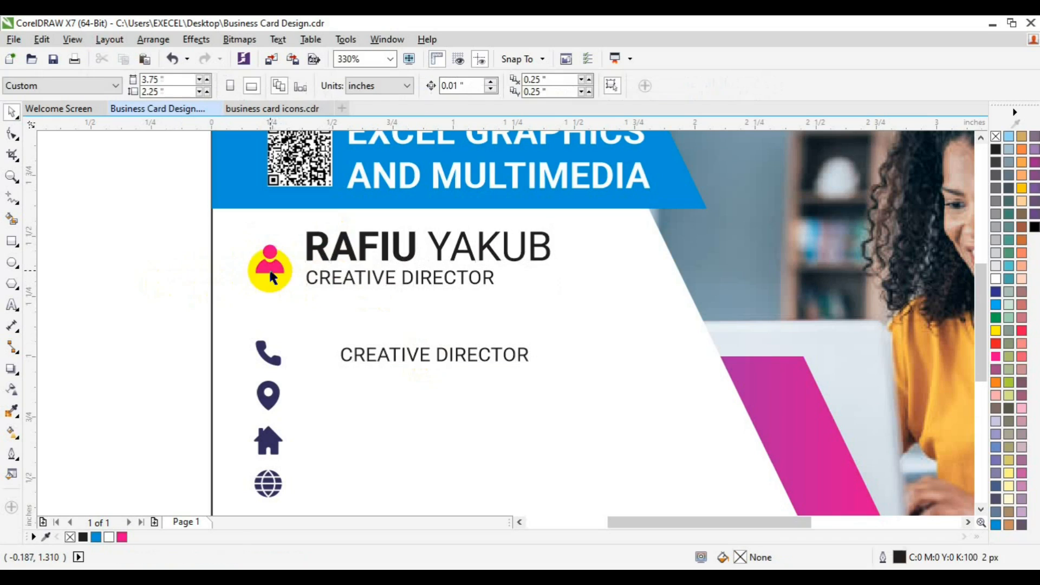
pyautogui.moveTo(271, 277); pyautogui.dragTo(295, 286)
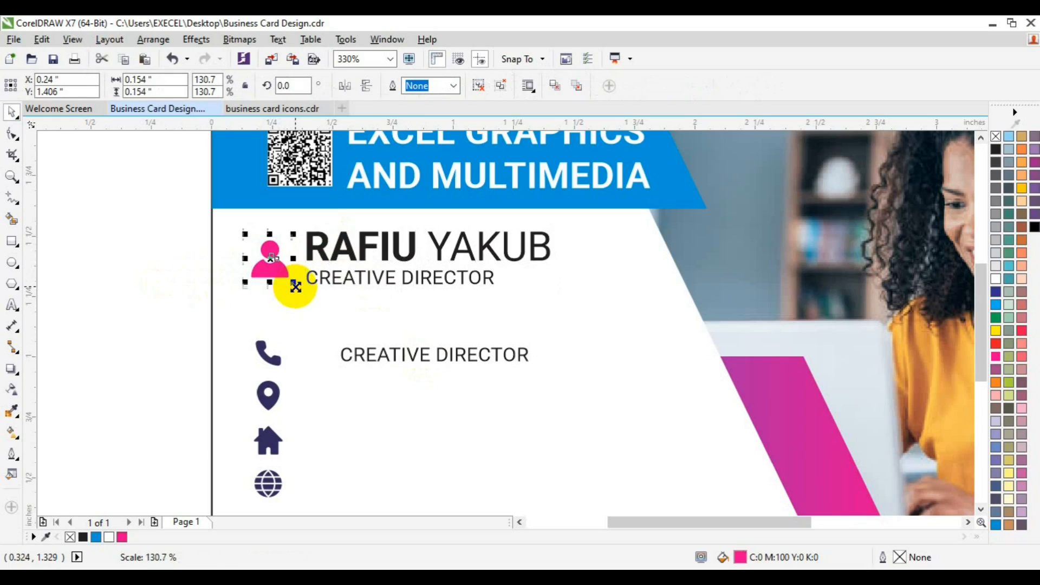
pyautogui.keyDown('shift'); pyautogui.click(323, 282); pyautogui.keyUp('shift')
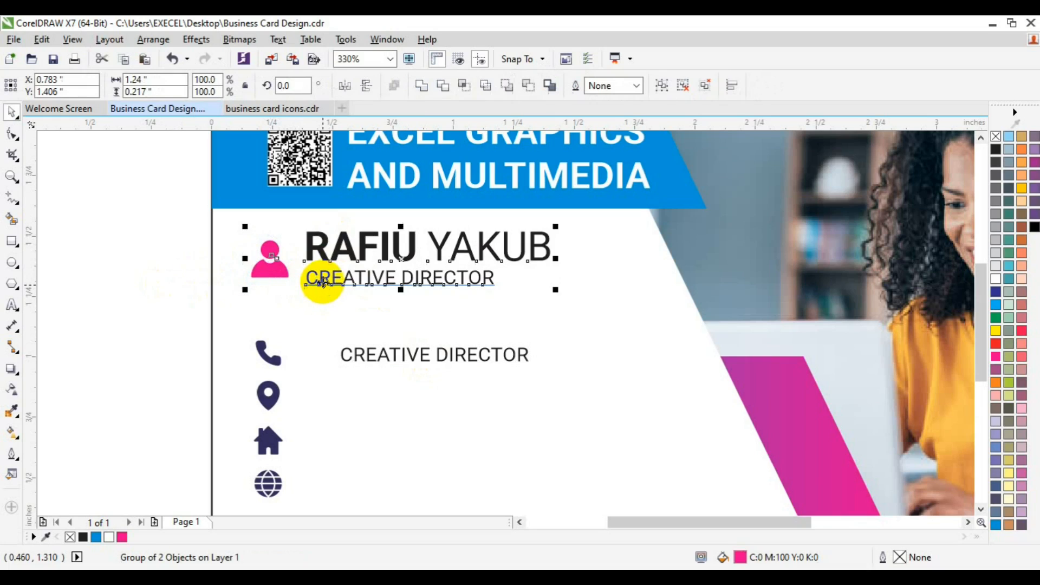
pyautogui.click(157, 315)
pyautogui.click(379, 353)
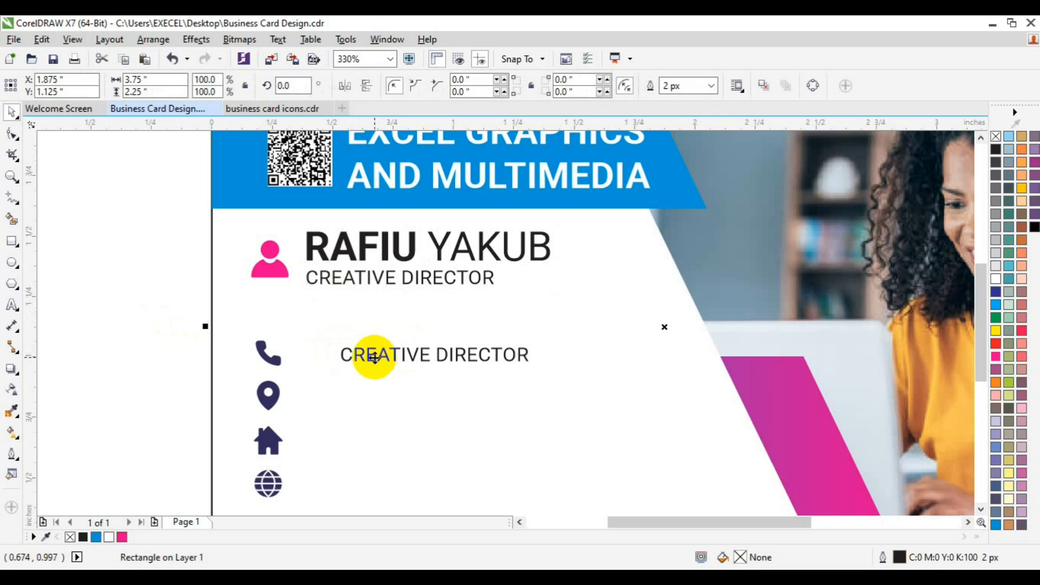
pyautogui.click(11, 177)
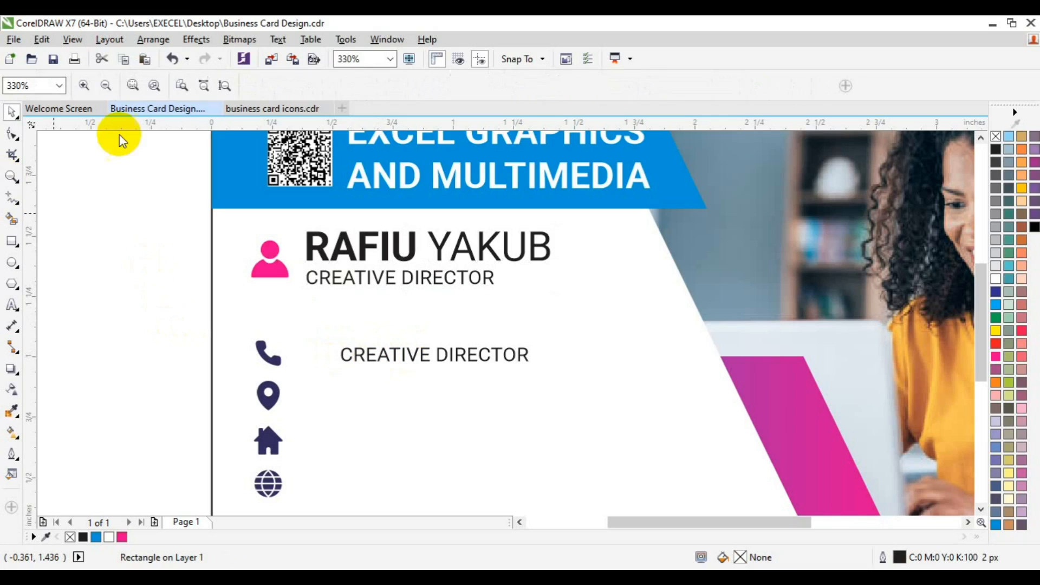
pyautogui.click(111, 86)
pyautogui.press('space')
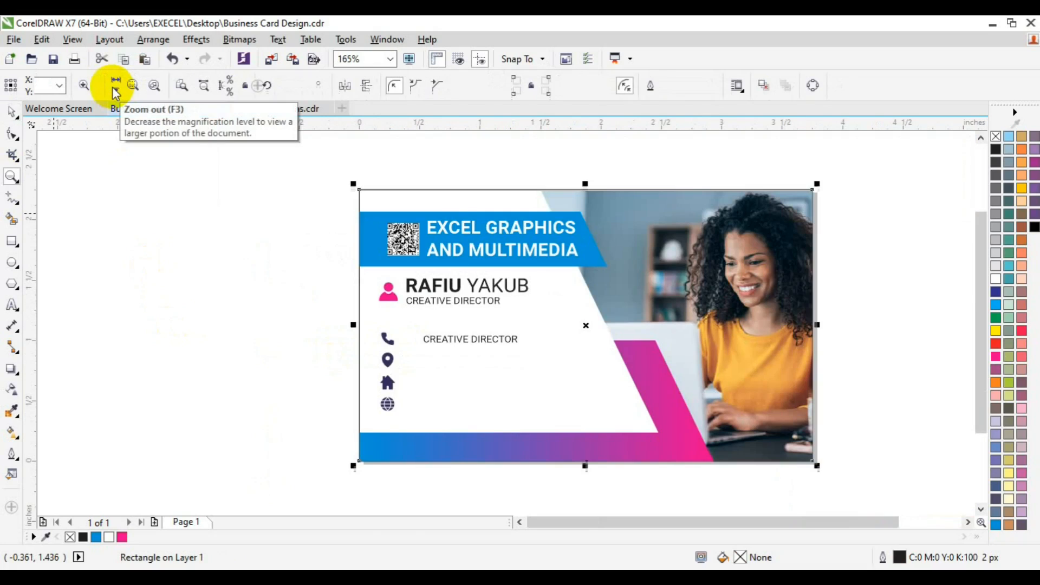
pyautogui.click(224, 320)
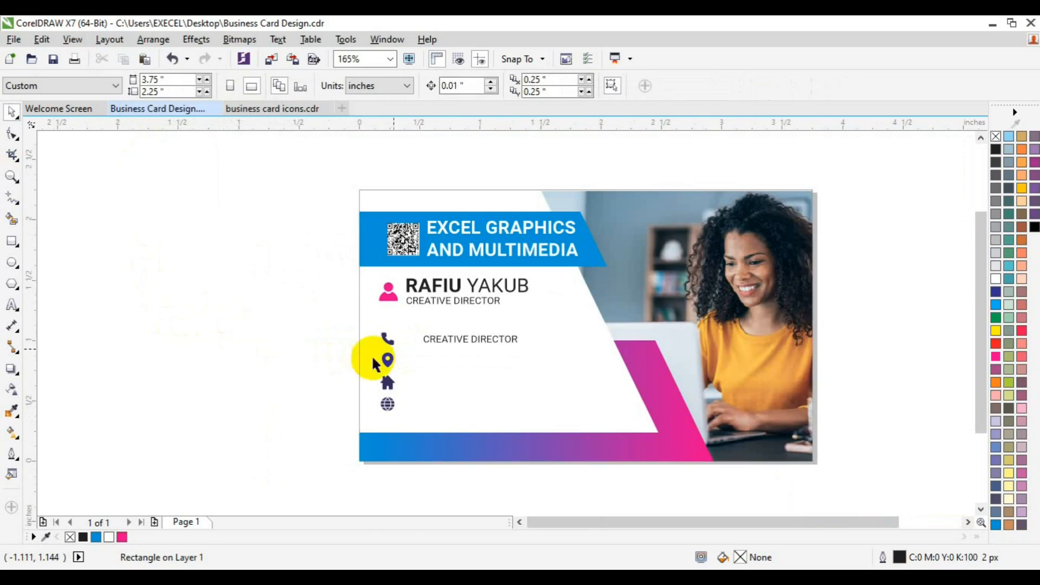
# Replace the copied CREATIVE DIRECTOR text beside the phone icon with the contact phone number
pyautogui.click(440, 336)
pyautogui.click(12, 304)
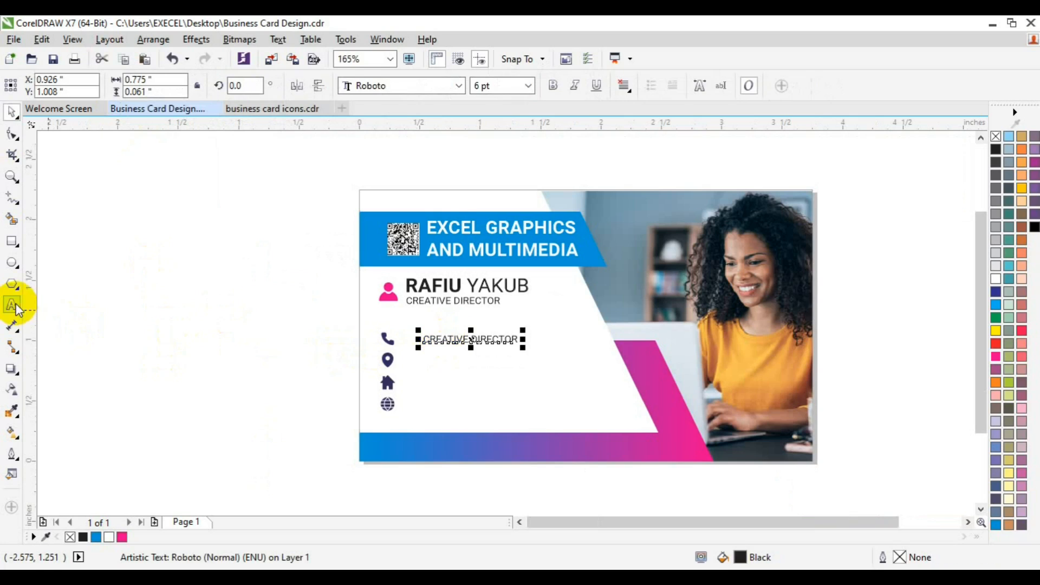
pyautogui.hotkey('ctrl', 'a')
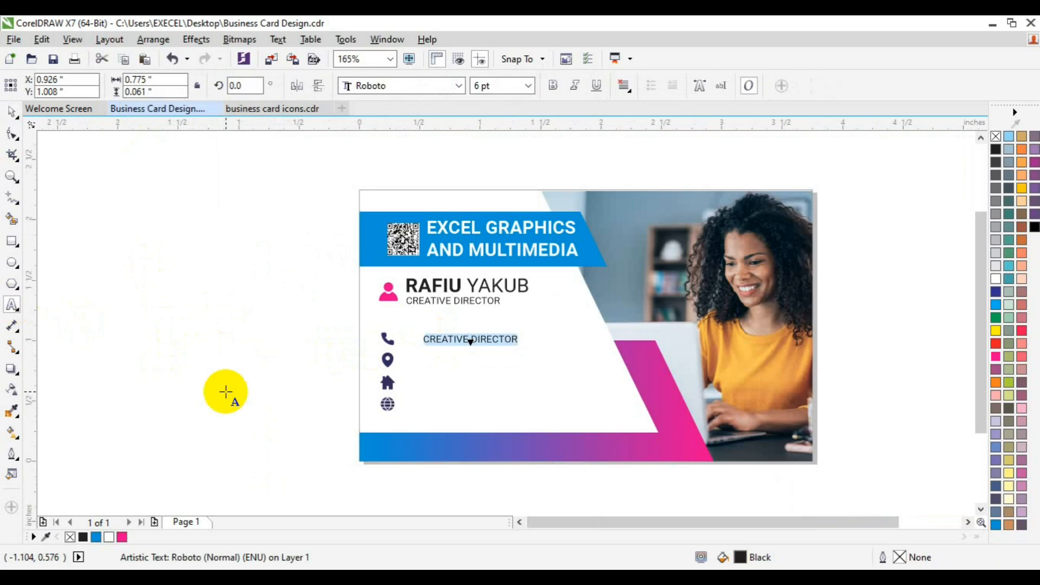
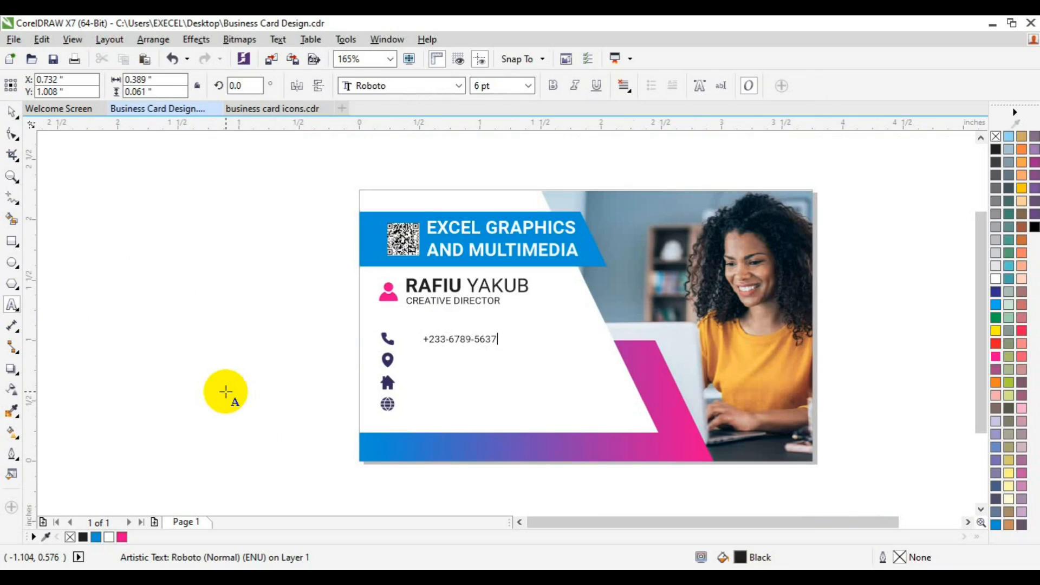
pyautogui.write('8')
pyautogui.press('BackSpace')
pyautogui.click(12, 112)
pyautogui.click(152, 278)
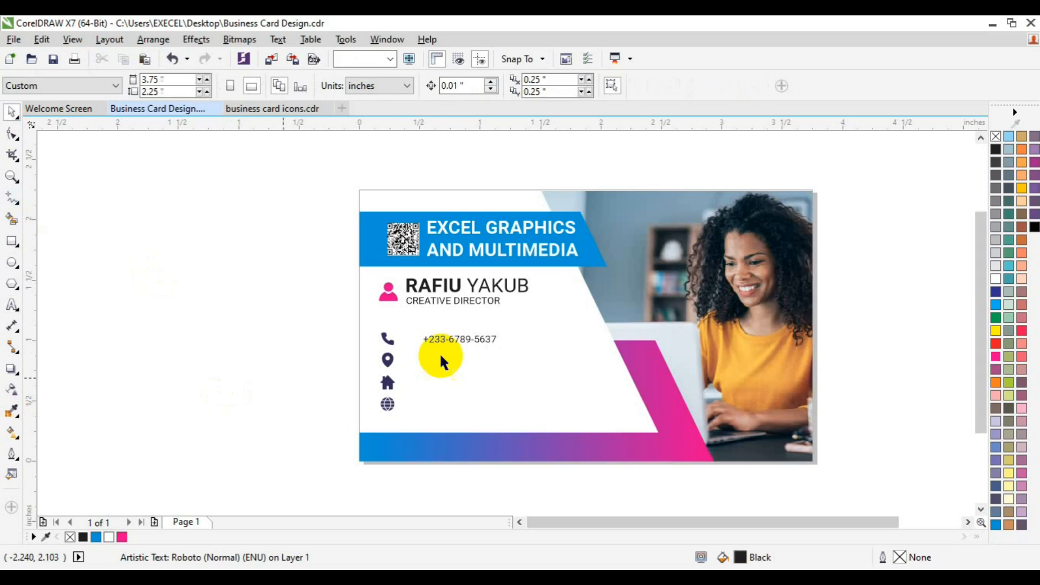
# Move the phone number close to the phone icon and center it vertically on the icon
pyautogui.click(436, 339)
pyautogui.moveTo(436, 339); pyautogui.dragTo(393, 348)
pyautogui.keyDown('shift'); pyautogui.click(391, 342); pyautogui.keyUp('shift')
pyautogui.press('e')
pyautogui.click(294, 340)
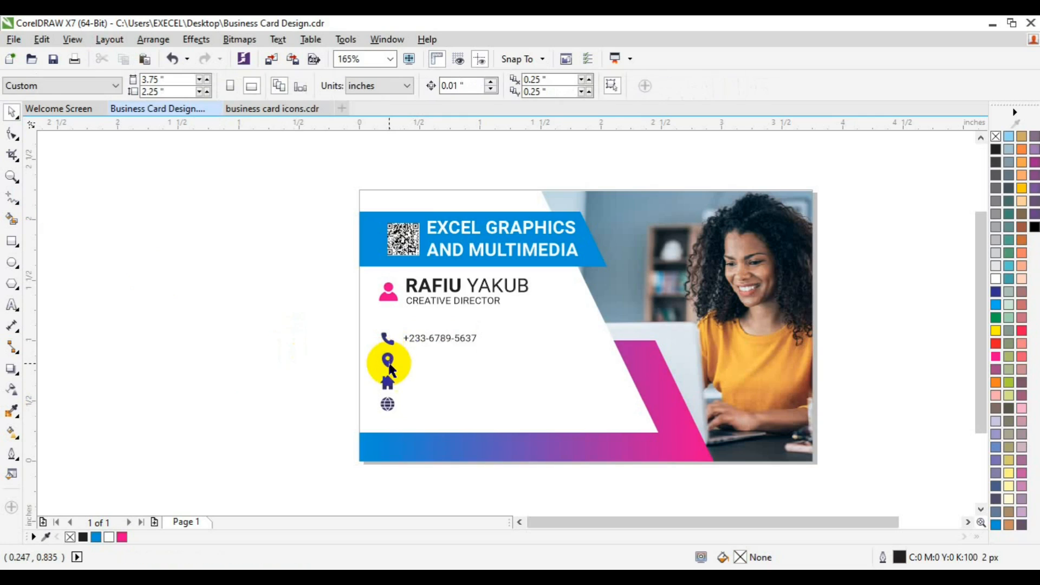
# Fill the location pin with magenta, and group the globe icon's pieces and fill them with magenta too
pyautogui.click(390, 360)
pyautogui.moveTo(122, 536); pyautogui.dragTo(387, 360)
pyautogui.click(387, 402)
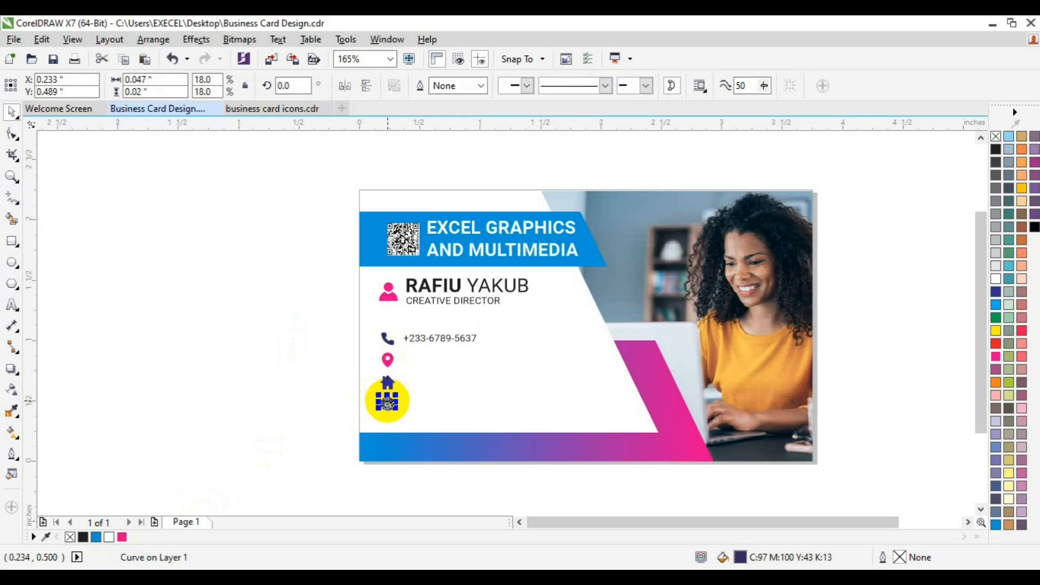
pyautogui.click(317, 378)
pyautogui.moveTo(317, 378); pyautogui.dragTo(416, 429)
pyautogui.hotkey('ctrl', 'g')
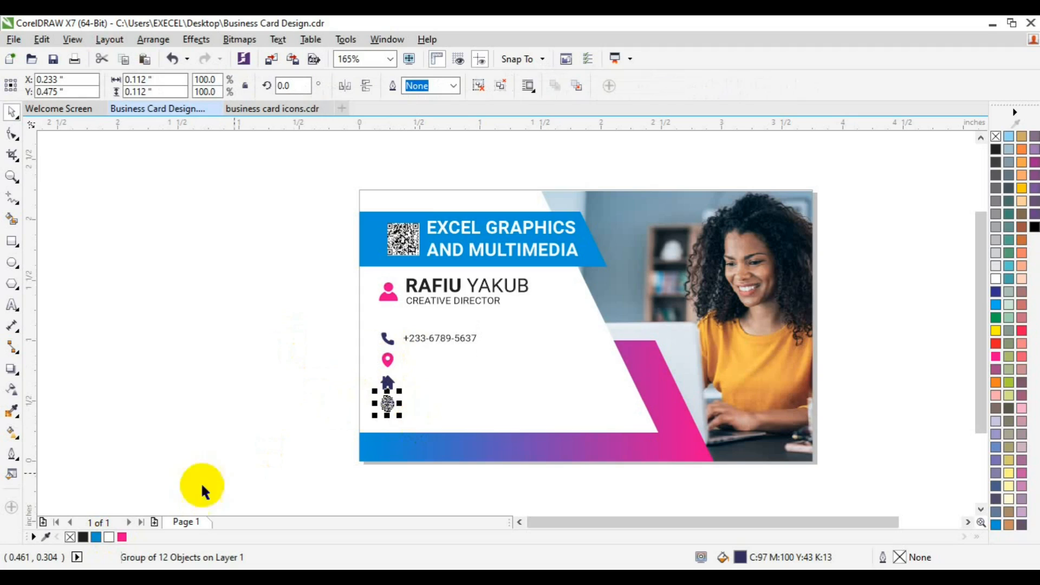
pyautogui.click(192, 421)
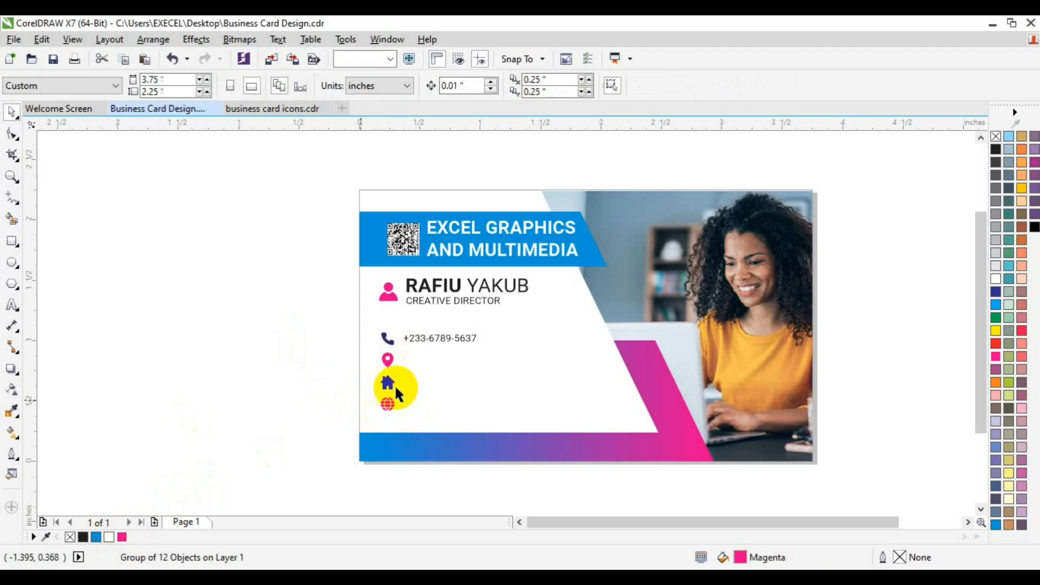
# Fill the phone and home icons with the blue used for the company name banner
pyautogui.click(426, 341)
pyautogui.click(387, 382)
pyautogui.keyDown('shift'); pyautogui.click(387, 341); pyautogui.keyUp('shift')
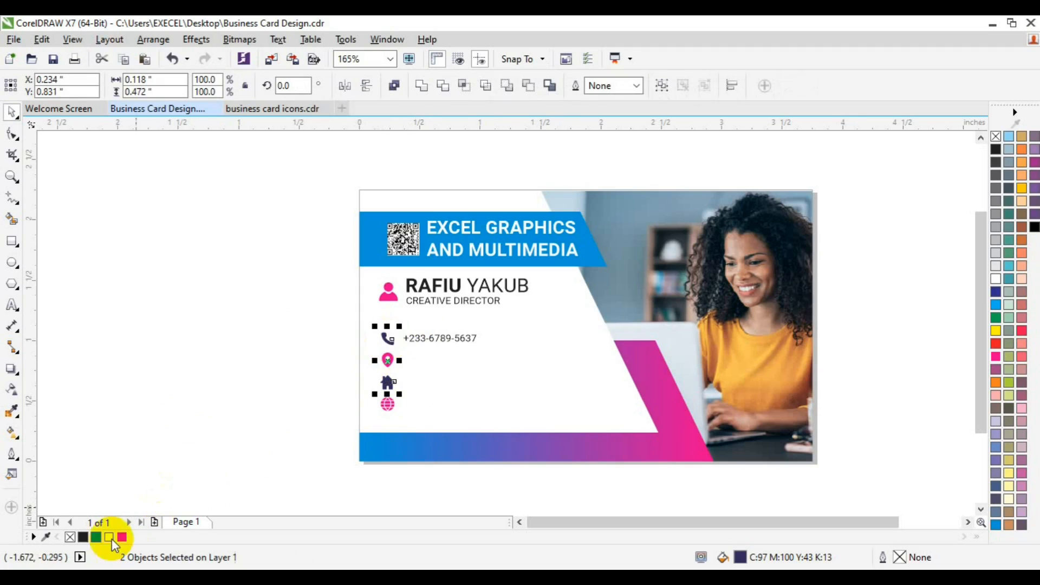
pyautogui.click(95, 538)
pyautogui.click(211, 358)
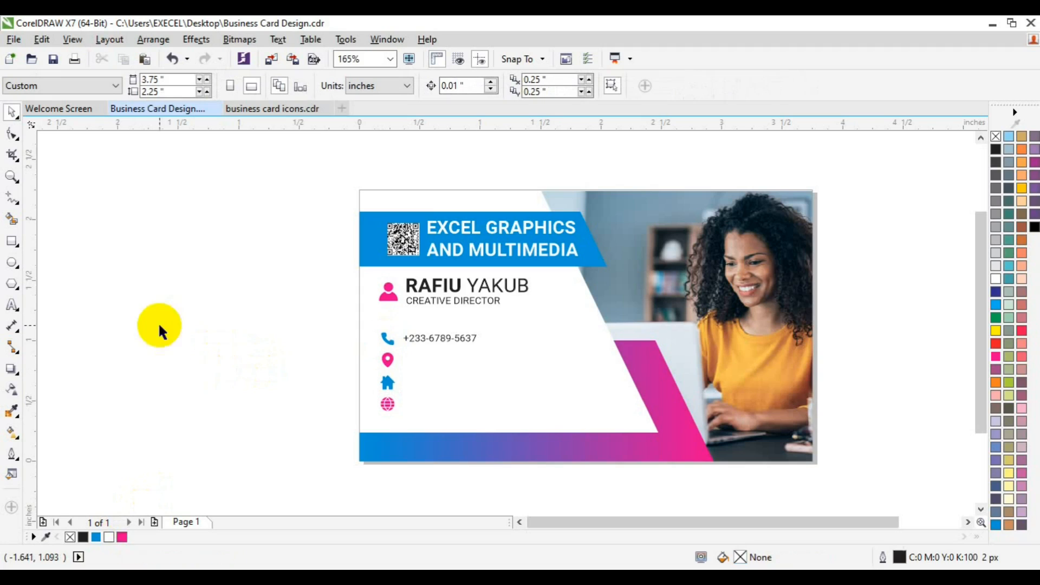
# Duplicate the phone number beside the location pin and center it vertically on the pin
pyautogui.click(423, 342)
pyautogui.hotkey('ctrl', 'd')
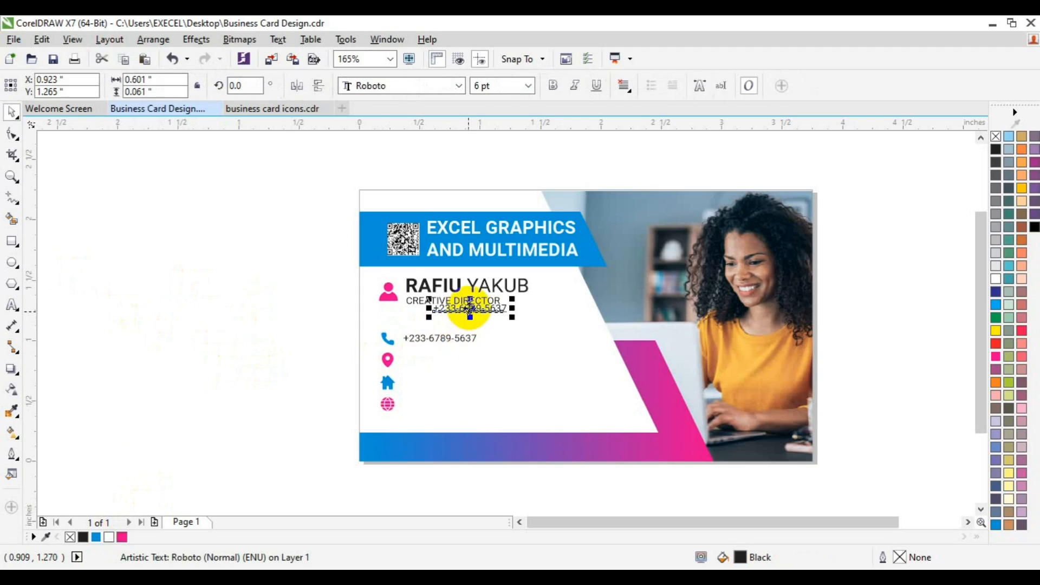
pyautogui.moveTo(468, 308); pyautogui.dragTo(442, 358)
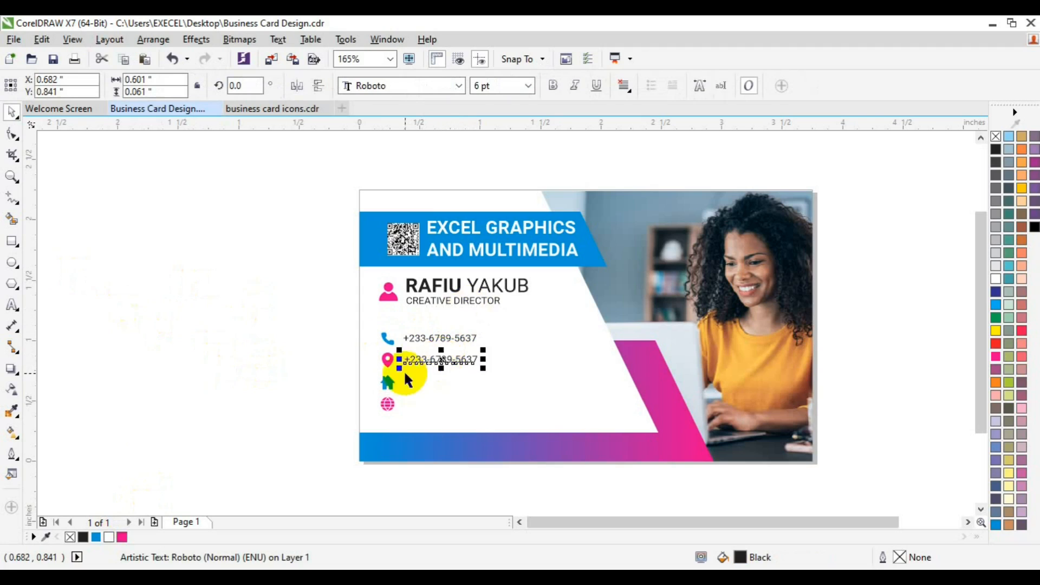
pyautogui.keyDown('shift'); pyautogui.click(388, 359); pyautogui.keyUp('shift')
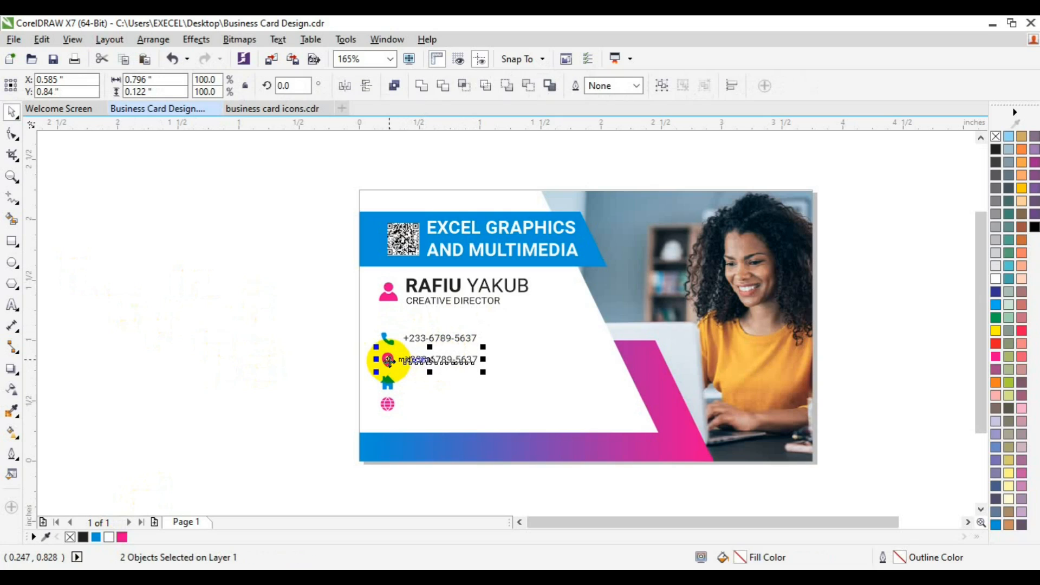
pyautogui.click(232, 360)
# Replace the duplicated text with "Office Address,Here And State." and center it vertically on the location pin
pyautogui.click(418, 361)
pyautogui.click(12, 305)
pyautogui.hotkey('ctrl', 'a')
pyautogui.write('0')
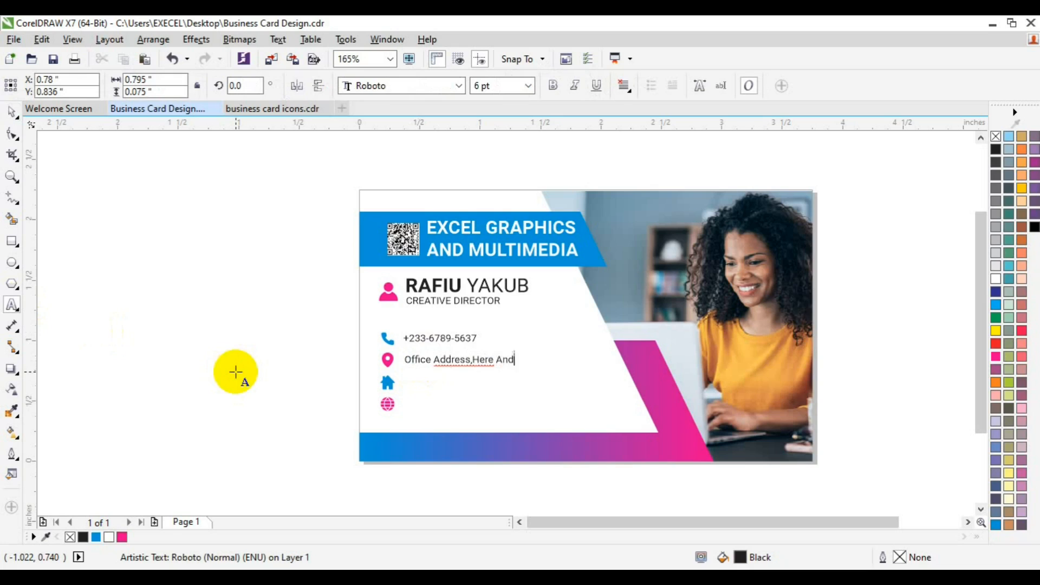
pyautogui.write('e')
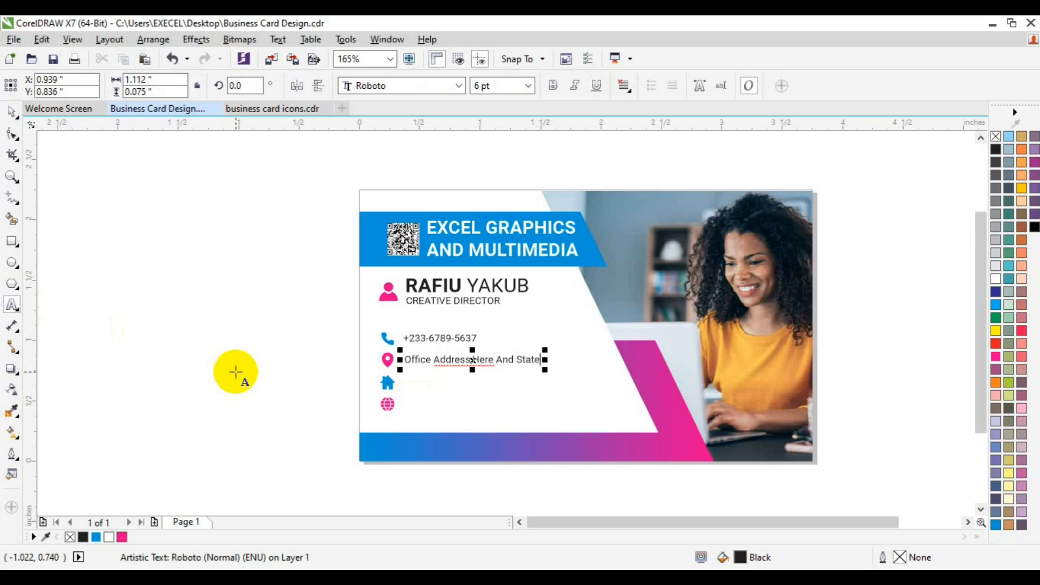
pyautogui.click(11, 113)
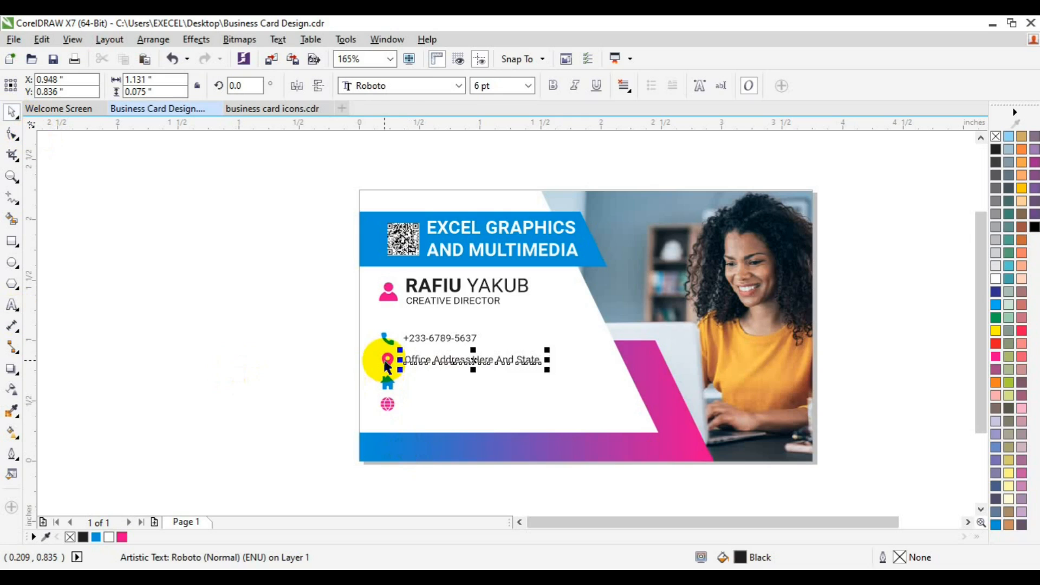
pyautogui.keyDown('shift'); pyautogui.click(385, 361); pyautogui.keyUp('shift')
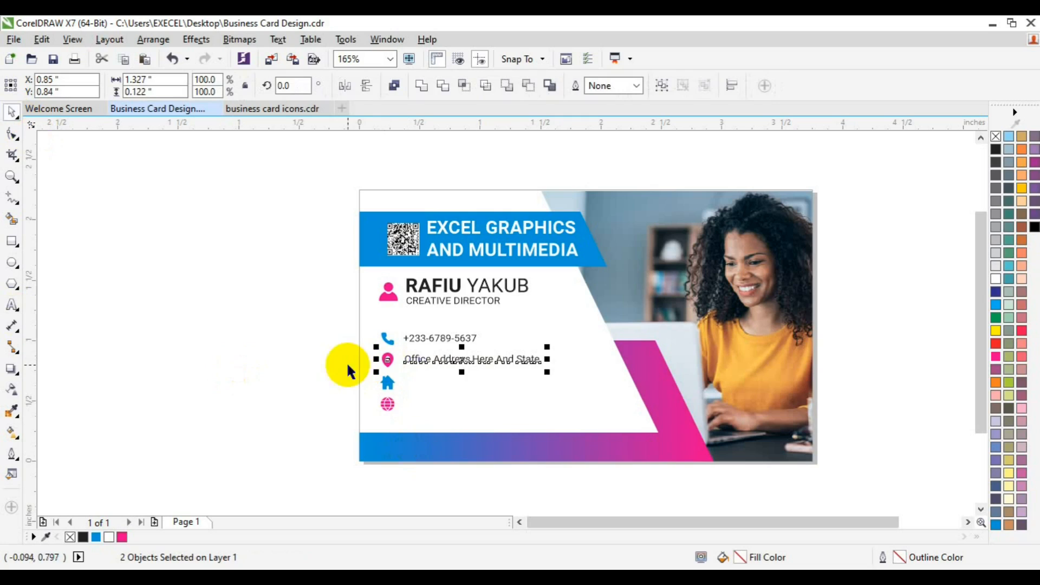
pyautogui.click(318, 365)
# Place a copy of the office address line beside the home icon and center it vertically on the icon
pyautogui.click(434, 358)
pyautogui.moveTo(436, 358); pyautogui.dragTo(475, 383)
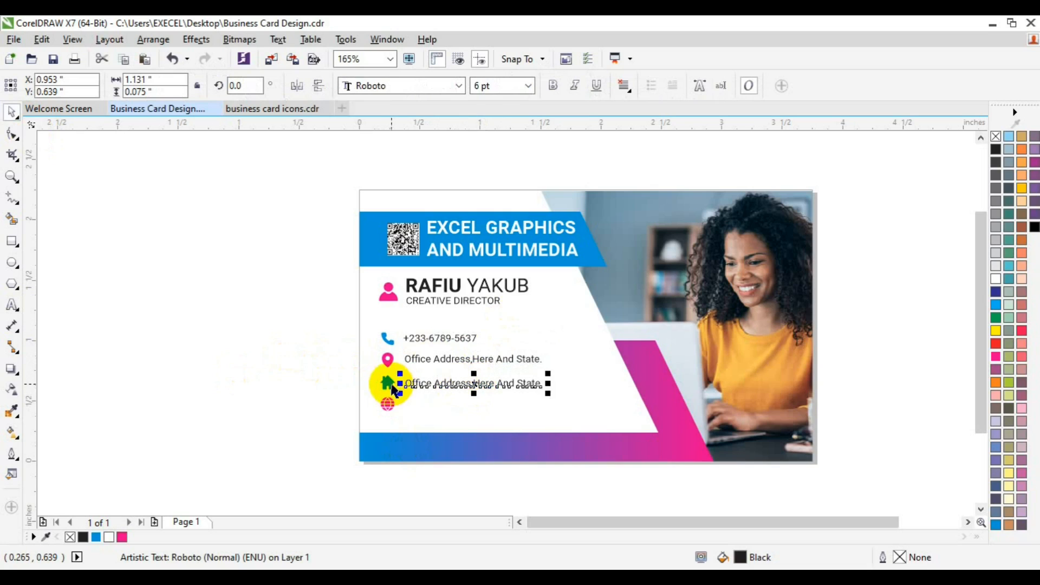
pyautogui.keyDown('shift'); pyautogui.click(391, 384); pyautogui.keyUp('shift')
pyautogui.press('c')
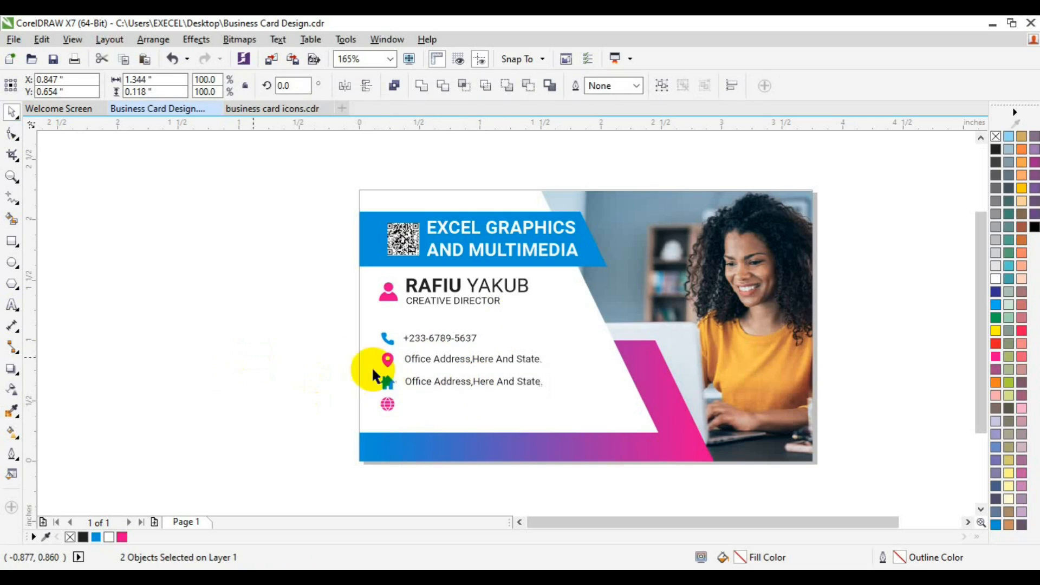
pyautogui.click(254, 360)
# Left-align and group the two office address lines, and left-align them with the phone number
pyautogui.click(437, 361)
pyautogui.press('l')
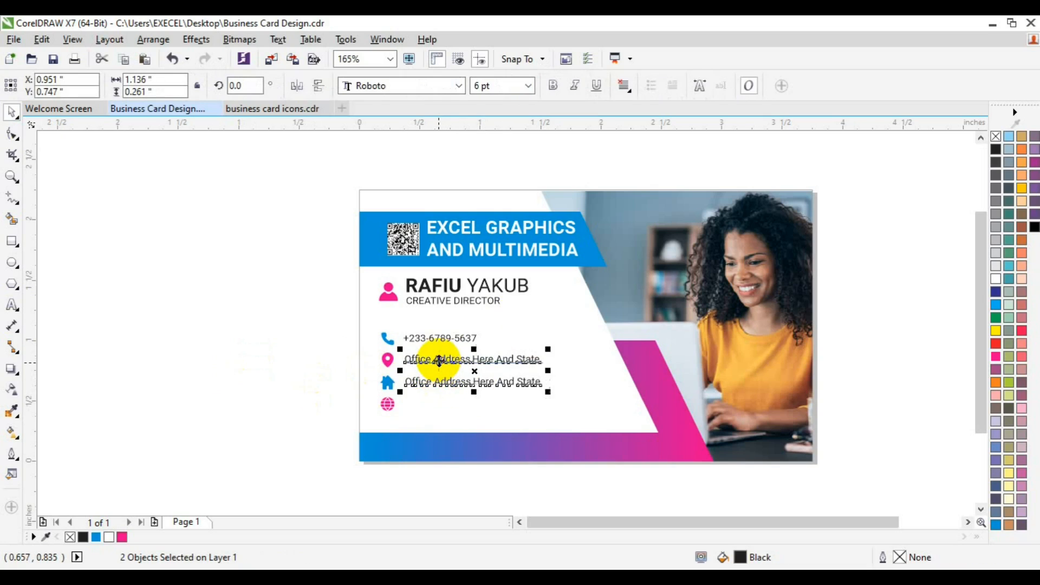
pyautogui.hotkey('ctrl', 'g')
pyautogui.keyDown('shift'); pyautogui.click(419, 336); pyautogui.keyUp('shift')
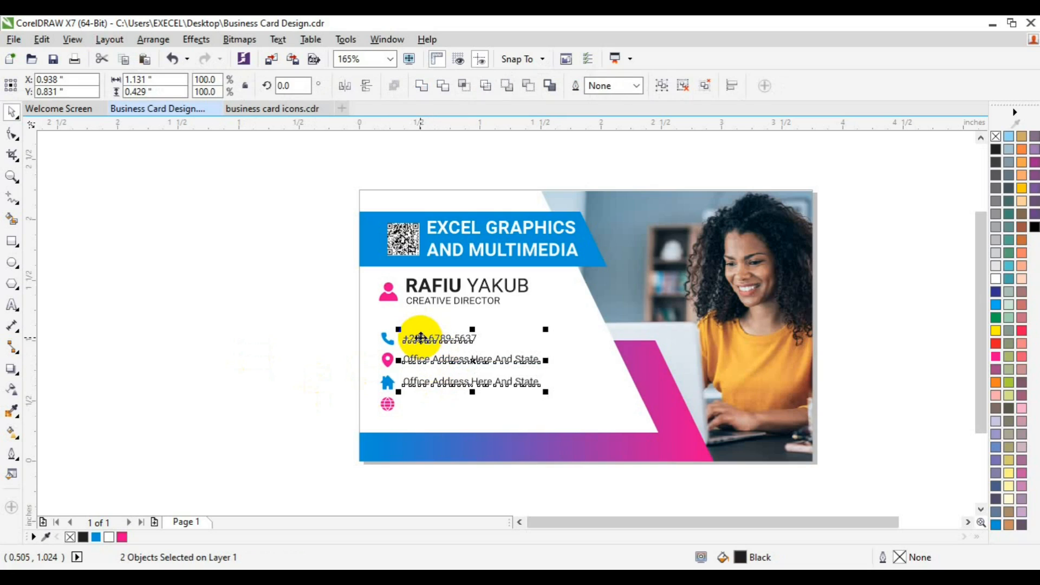
pyautogui.hotkey('ctrl', 'g')
pyautogui.click(227, 292)
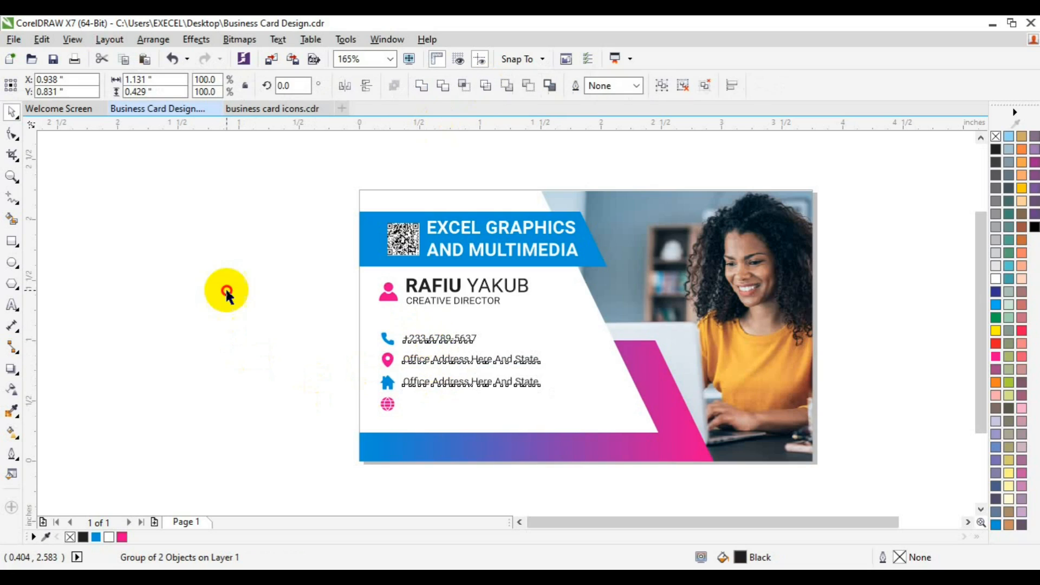
# Place a copy of the phone number text beside the globe icon
pyautogui.click(420, 337)
pyautogui.keyDown('ctrl'); pyautogui.click(420, 337); pyautogui.keyUp('ctrl')
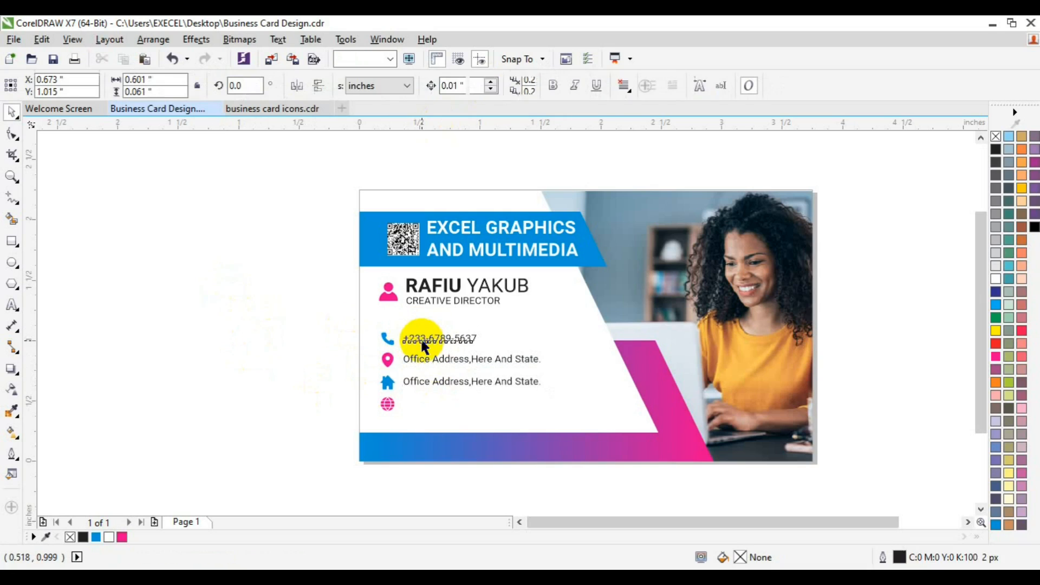
pyautogui.moveTo(423, 340); pyautogui.dragTo(436, 410)
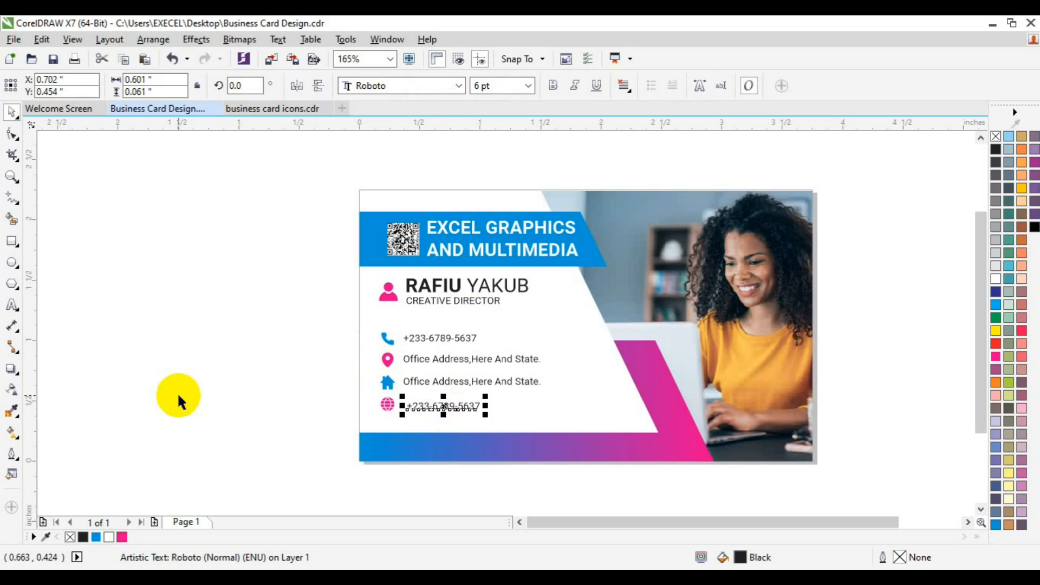
pyautogui.click(12, 305)
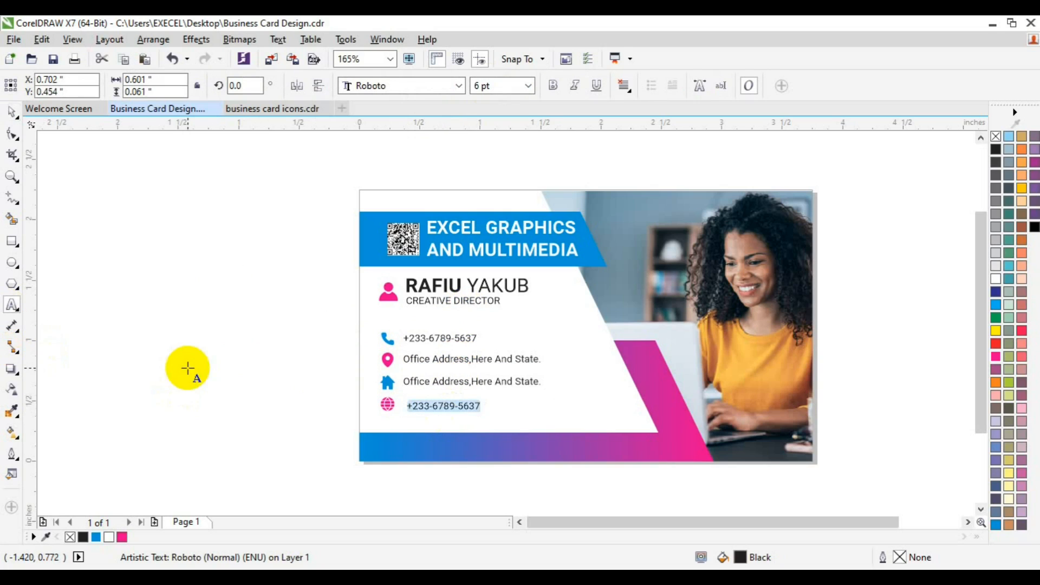
pyautogui.write('ww')
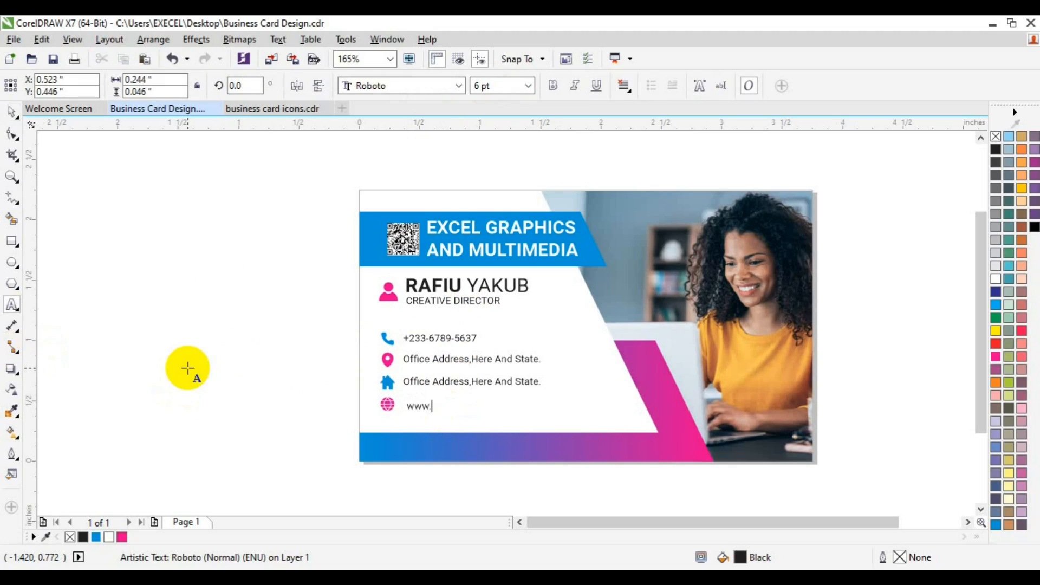
pyautogui.write('w.weburl.com.ng')
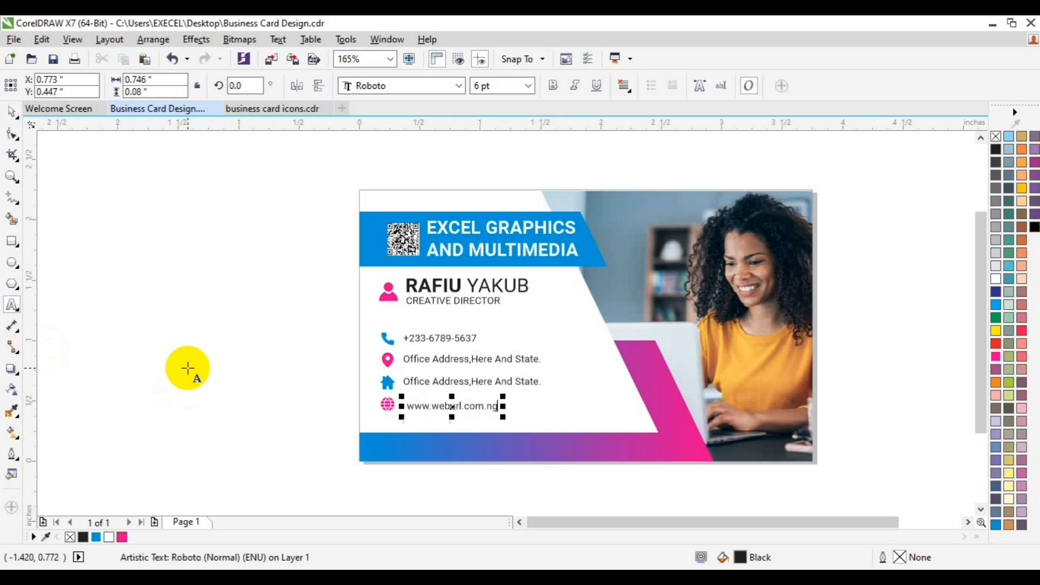
pyautogui.click(12, 112)
pyautogui.click(240, 306)
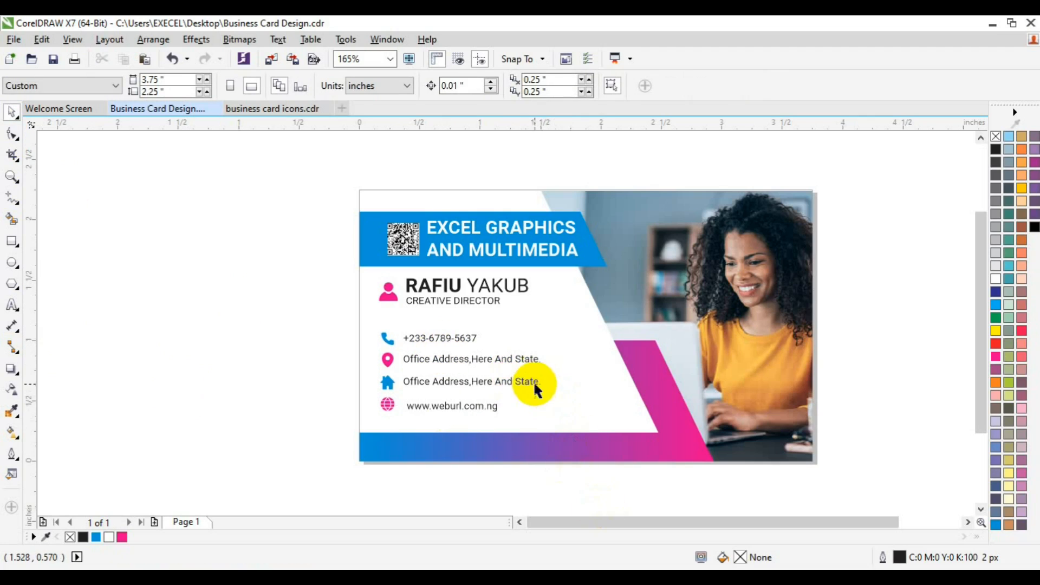
# Group the phone number with the two office address lines
pyautogui.click(530, 381)
pyautogui.keyDown('shift'); pyautogui.click(449, 337); pyautogui.keyUp('shift')
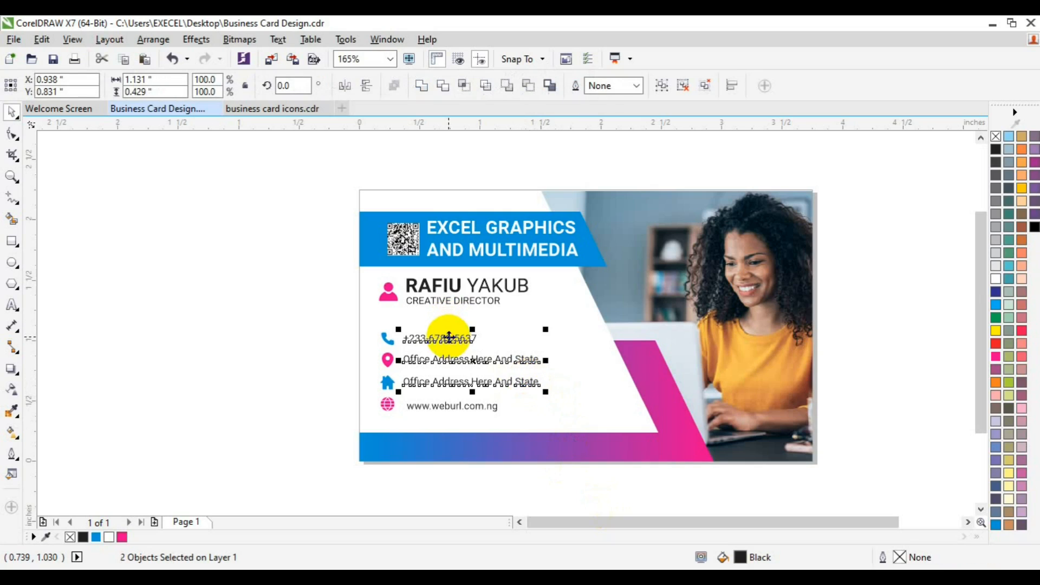
pyautogui.hotkey('ctrl', 'g')
# Move the web address closer to the globe icon and center it vertically on the icon
pyautogui.click(436, 405)
pyautogui.moveTo(435, 405); pyautogui.dragTo(432, 403)
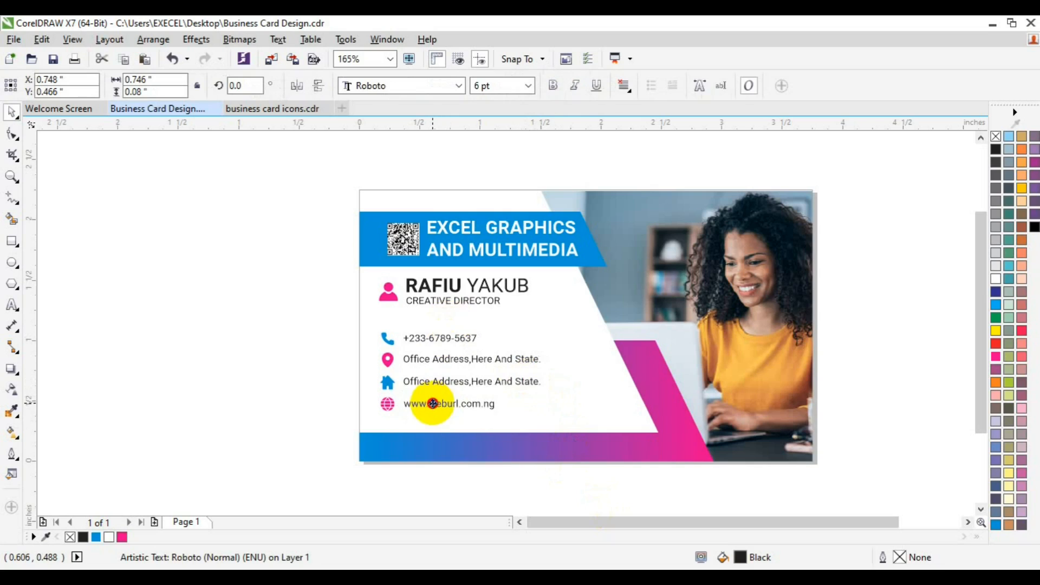
pyautogui.keyDown('shift'); pyautogui.click(387, 403); pyautogui.keyUp('shift')
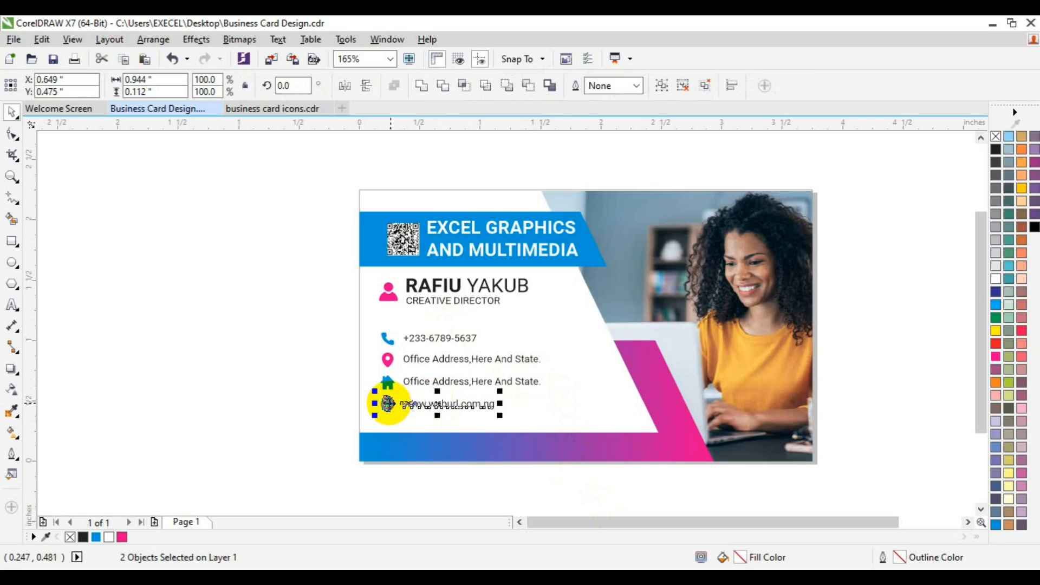
pyautogui.click(227, 394)
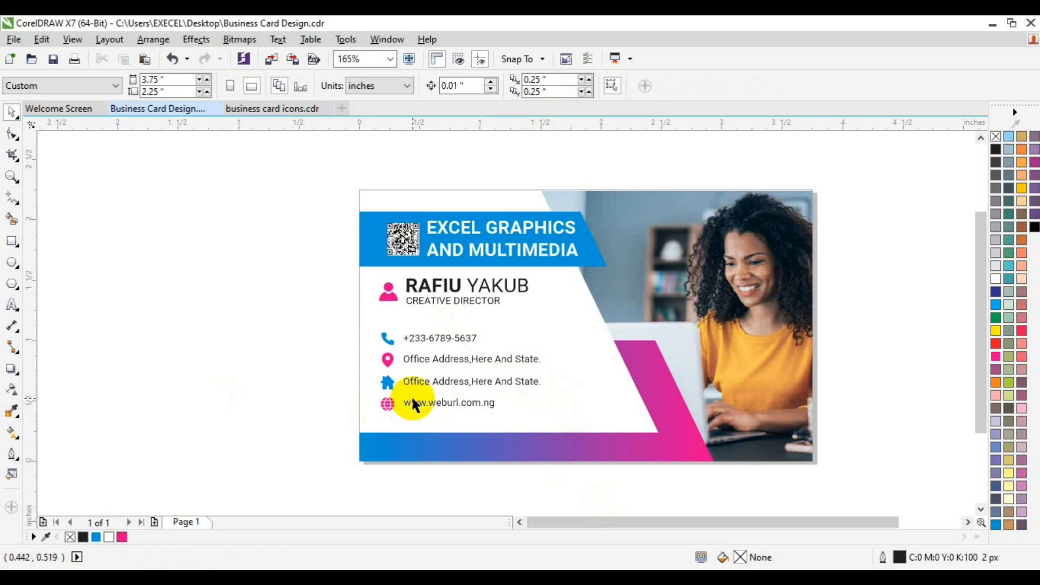
# Left-align the web address with the contact lines above it and group them all
pyautogui.click(416, 409)
pyautogui.keyDown('shift'); pyautogui.click(425, 382); pyautogui.keyUp('shift')
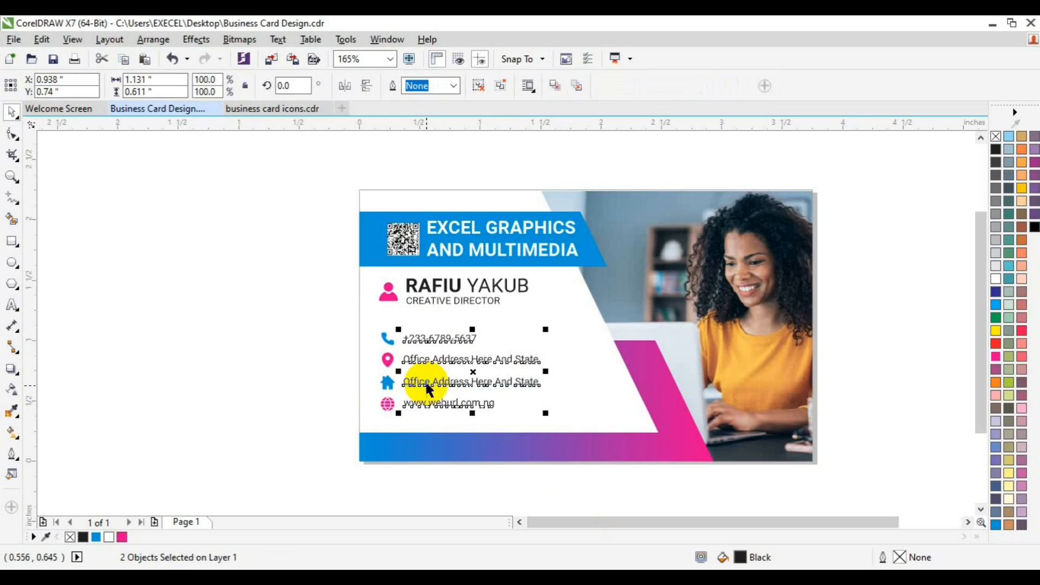
pyautogui.hotkey('ctrl', 'g')
# Group the four contact icons and combine that set with the contact text group
pyautogui.moveTo(257, 315); pyautogui.dragTo(432, 435)
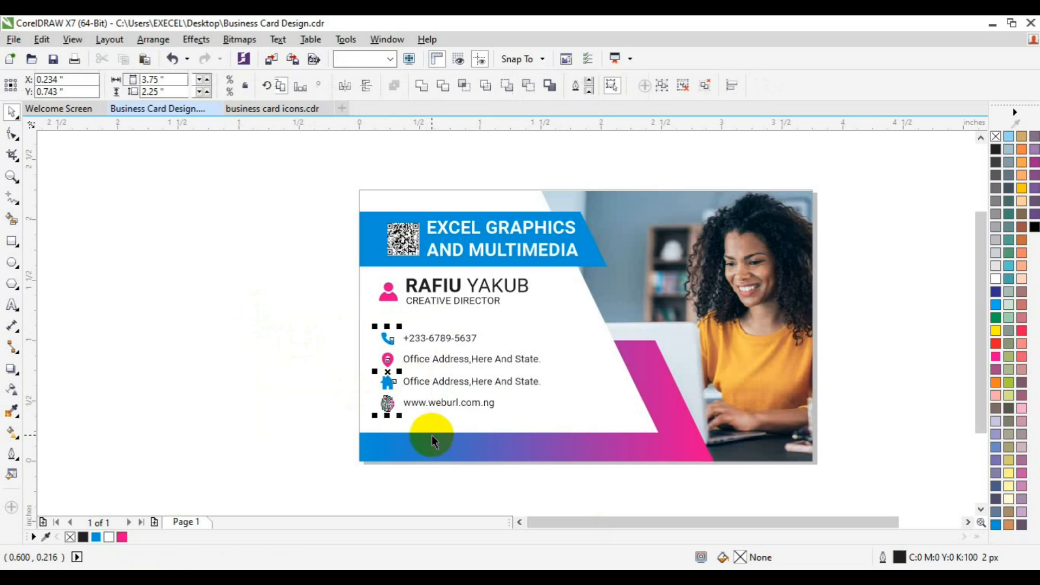
pyautogui.hotkey('ctrl', 'g')
pyautogui.keyDown('shift'); pyautogui.click(433, 403); pyautogui.keyUp('shift')
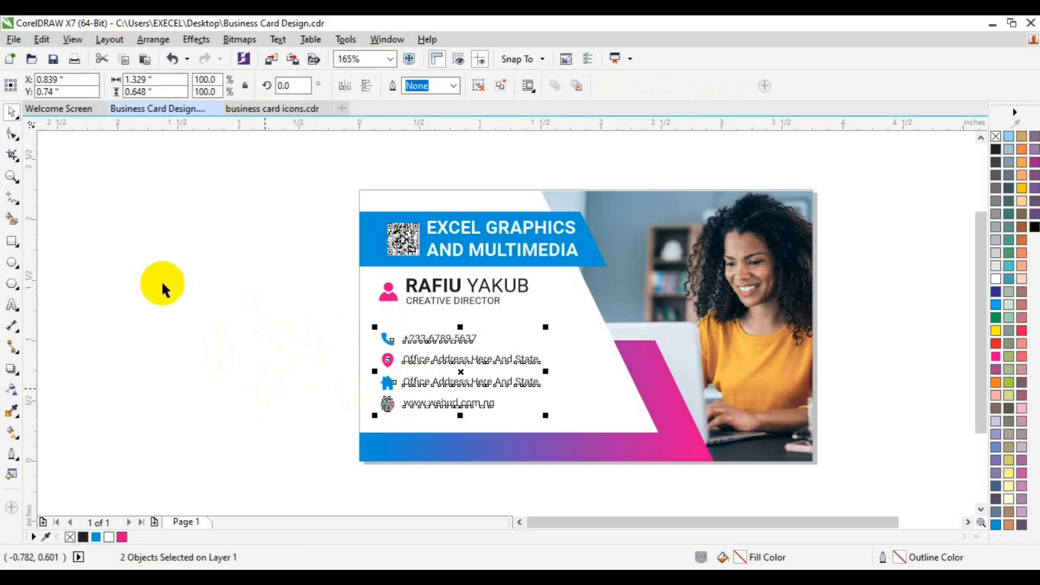
# Group the contact icons with their text and add a page-sized rectangle, 3.75 by 2.25 inches
pyautogui.hotkey('ctrl', 'g')
pyautogui.doubleClick(11, 242)
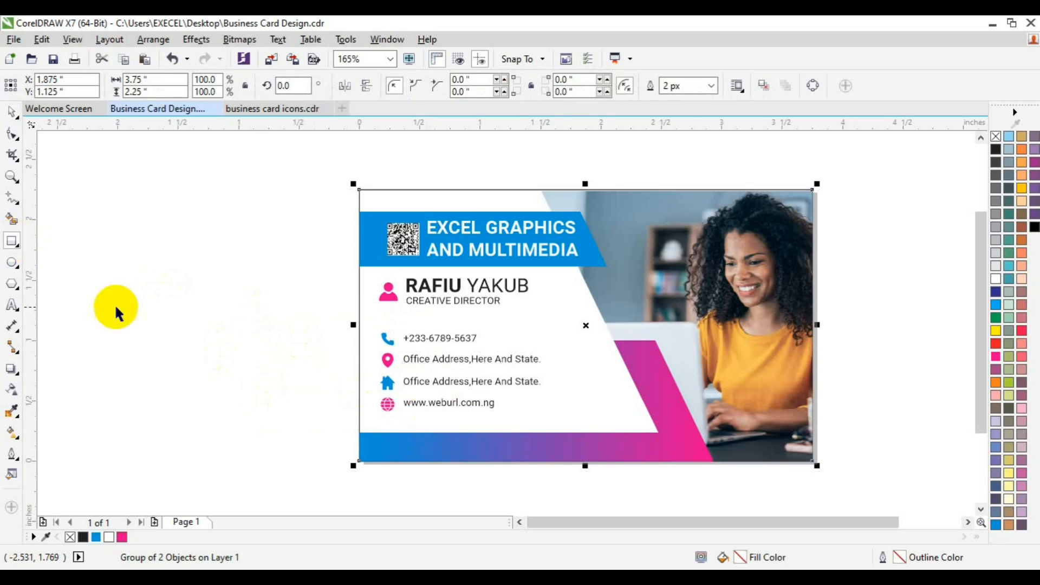
# Try to center the page-sized rectangle and the contact details group on each other, and undo the alignments
pyautogui.press('space')
pyautogui.keyDown('shift'); pyautogui.click(420, 359); pyautogui.keyUp('shift')
pyautogui.press('c')
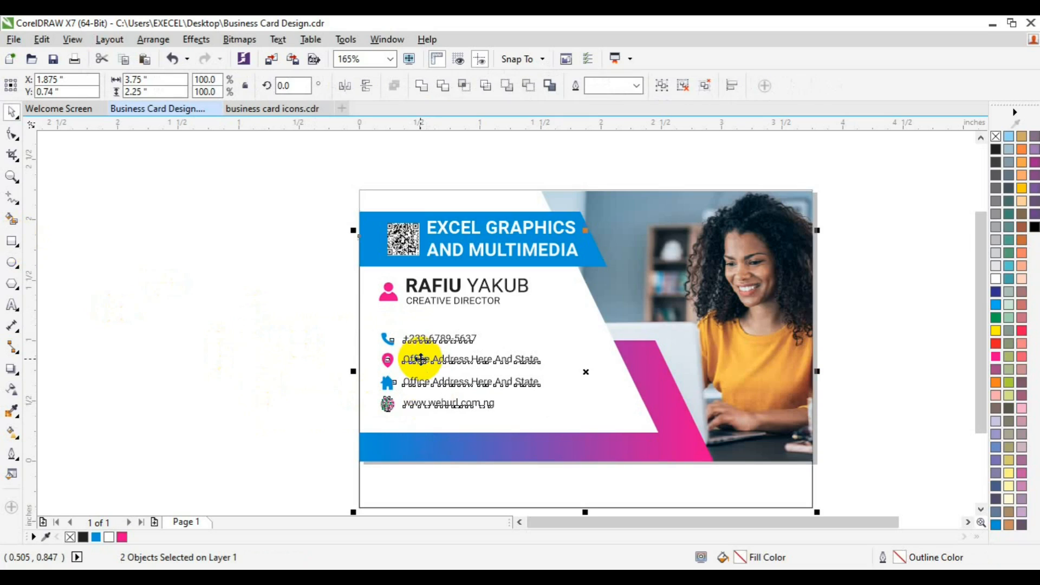
pyautogui.hotkey('ctrl', 'z')
pyautogui.press('e')
pyautogui.hotkey('ctrl', 'z')
pyautogui.hotkey('ctrl', 'z')
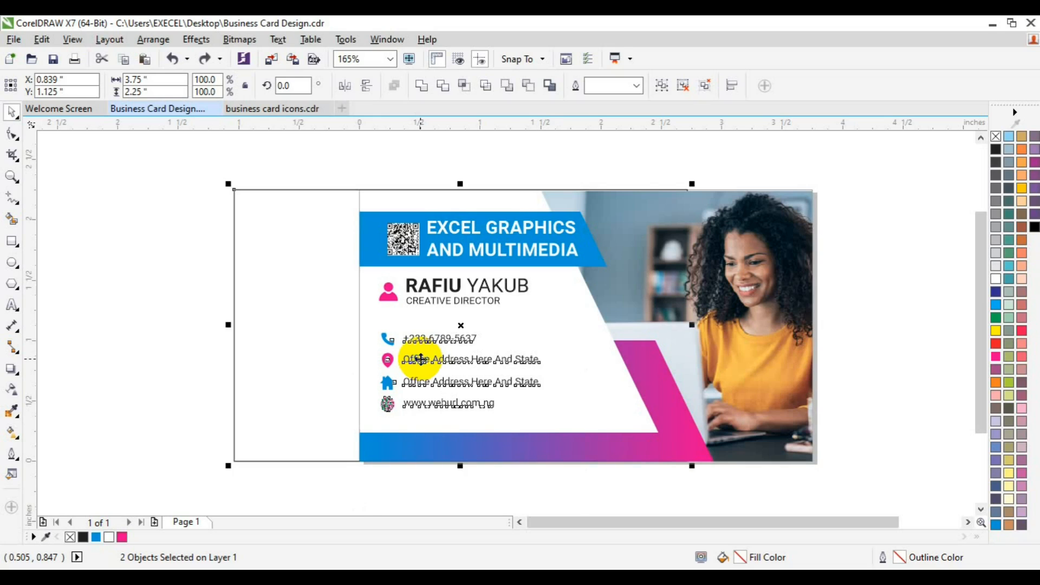
pyautogui.hotkey('ctrl', 'z')
pyautogui.click(293, 304)
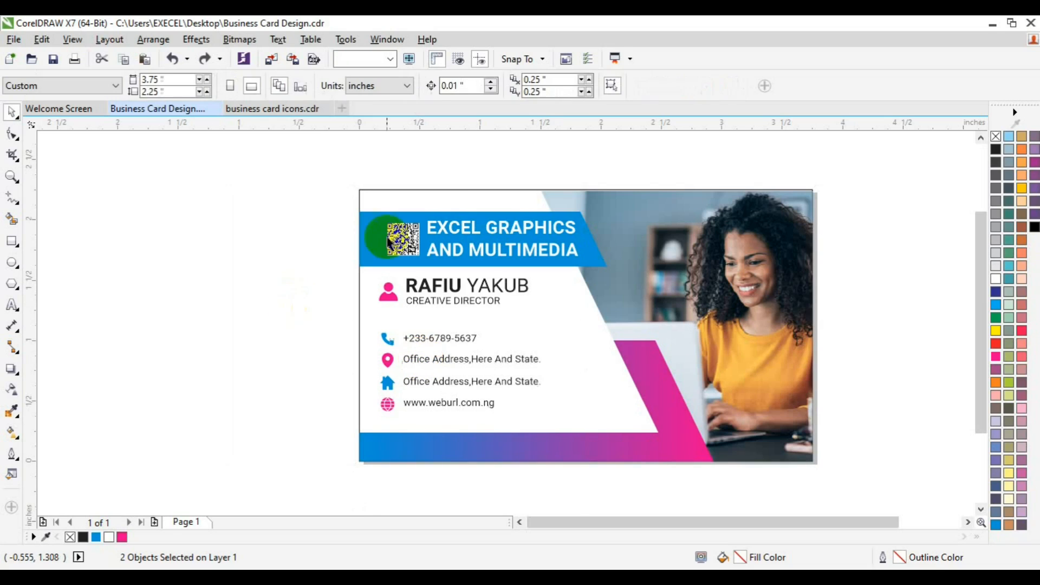
# Left-align the person icon, name and title block with the contact details group below it
pyautogui.moveTo(302, 260); pyautogui.dragTo(579, 339)
pyautogui.click(473, 359)
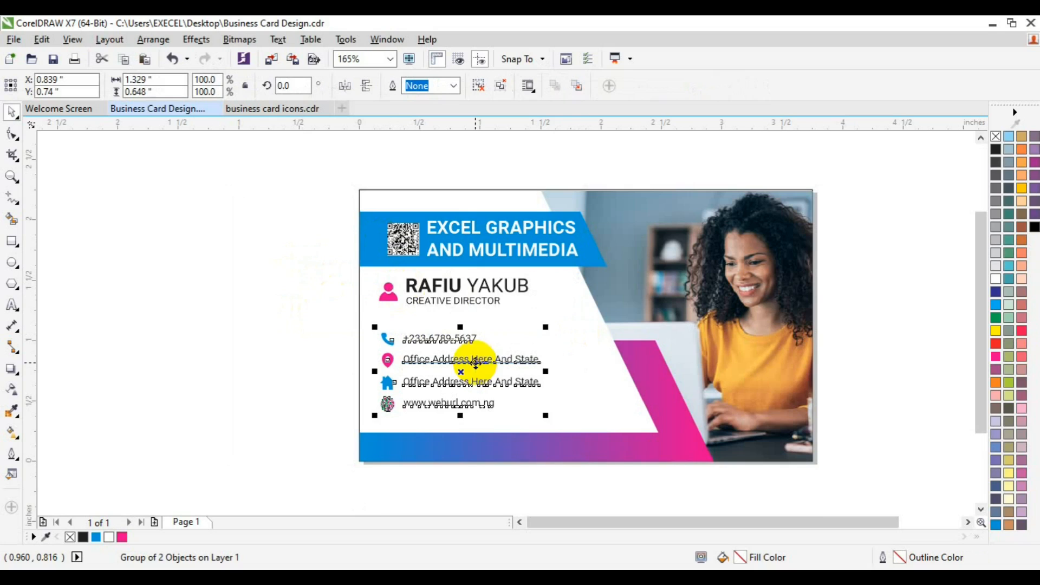
pyautogui.keyDown('shift'); pyautogui.click(437, 293); pyautogui.keyUp('shift')
pyautogui.click(288, 302)
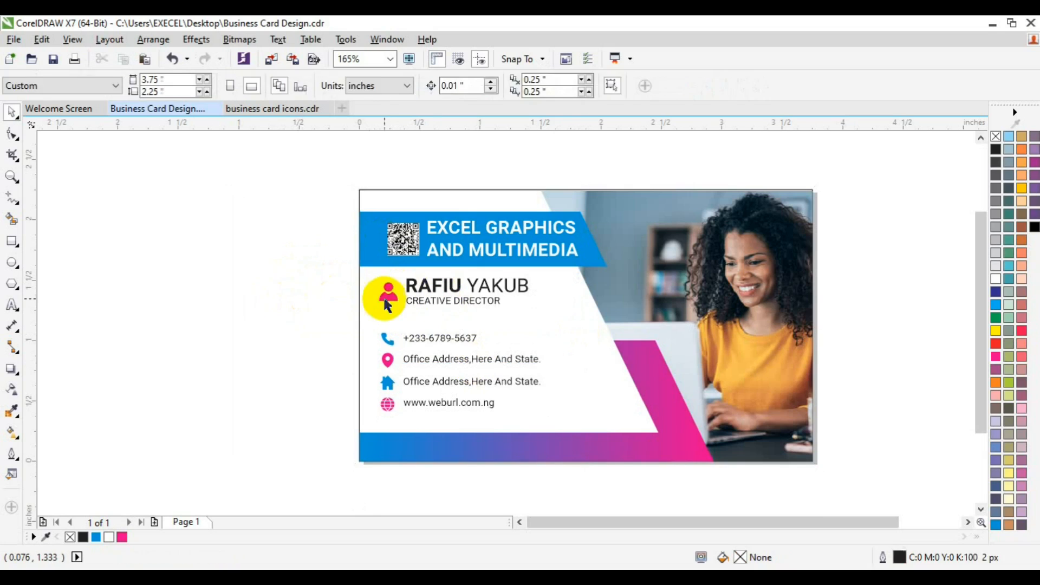
pyautogui.click(387, 292)
pyautogui.keyDown('shift'); pyautogui.click(394, 361); pyautogui.keyUp('shift')
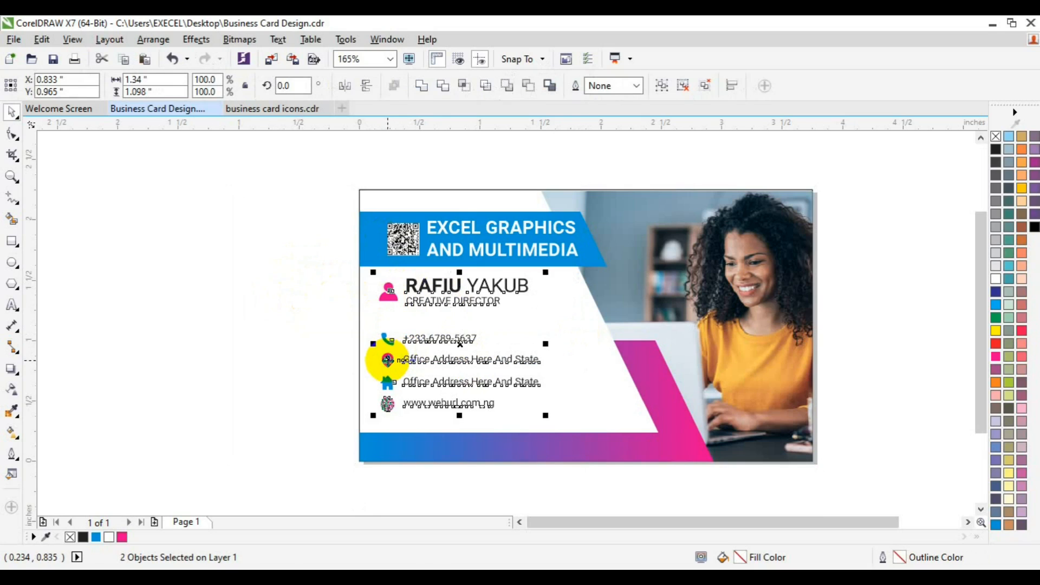
pyautogui.click(266, 357)
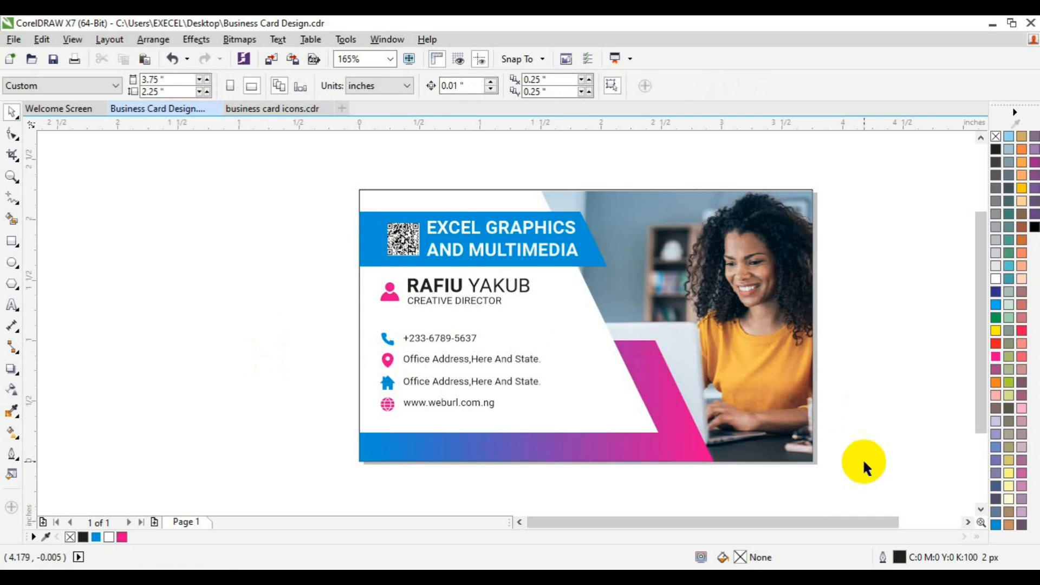
pyautogui.click(967, 522)
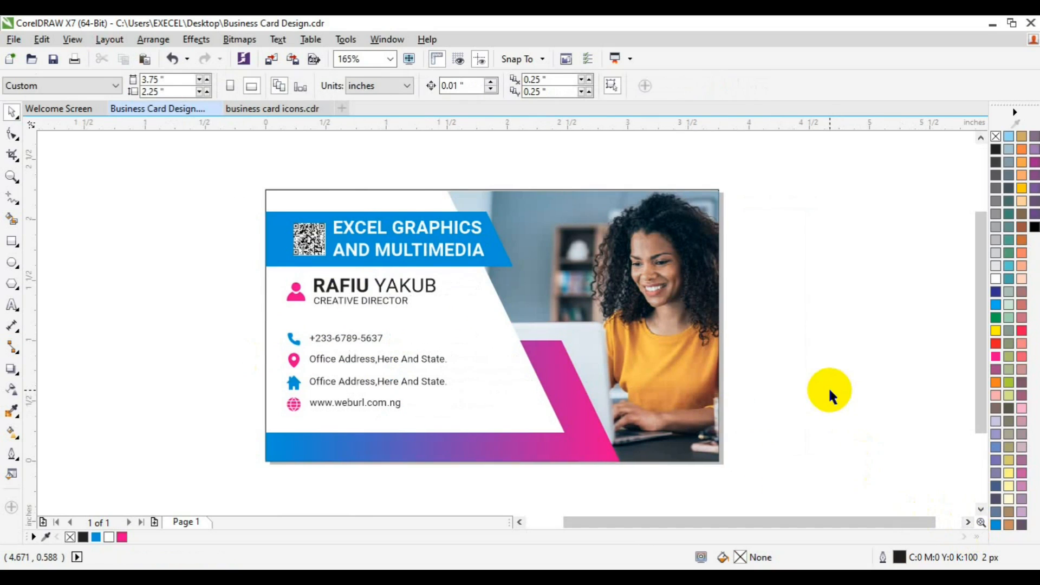